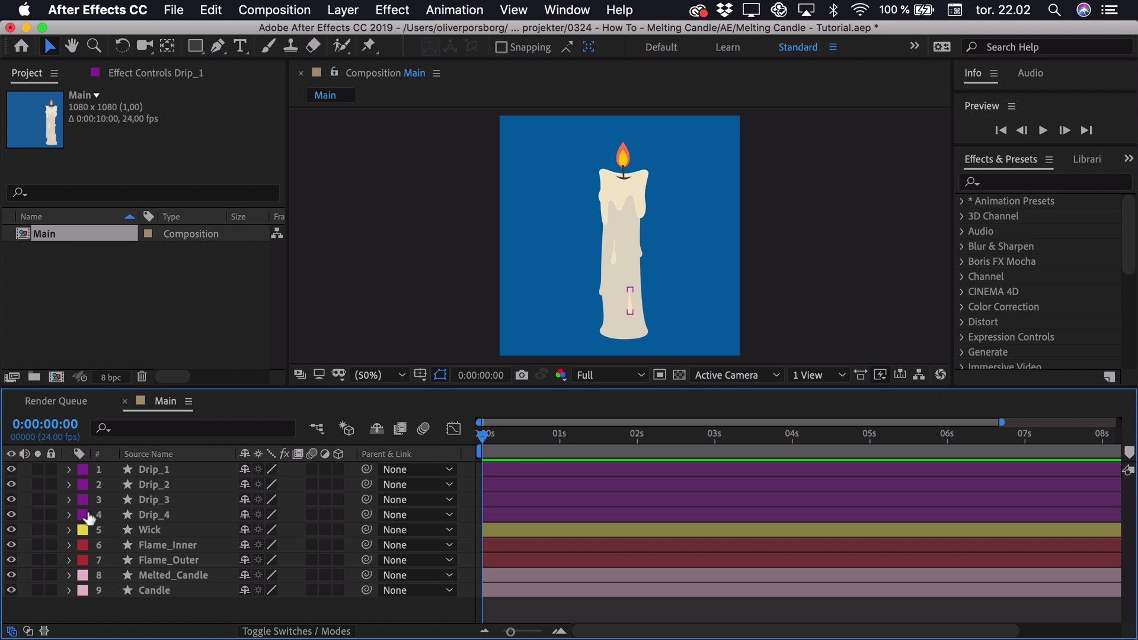
click(84, 469)
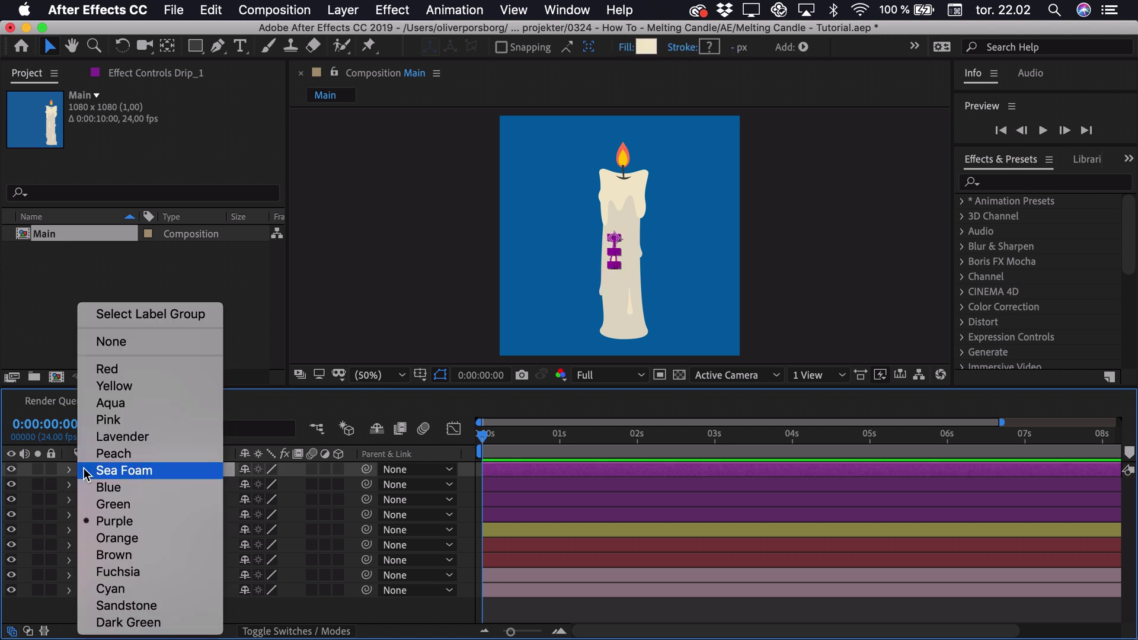
click(59, 617)
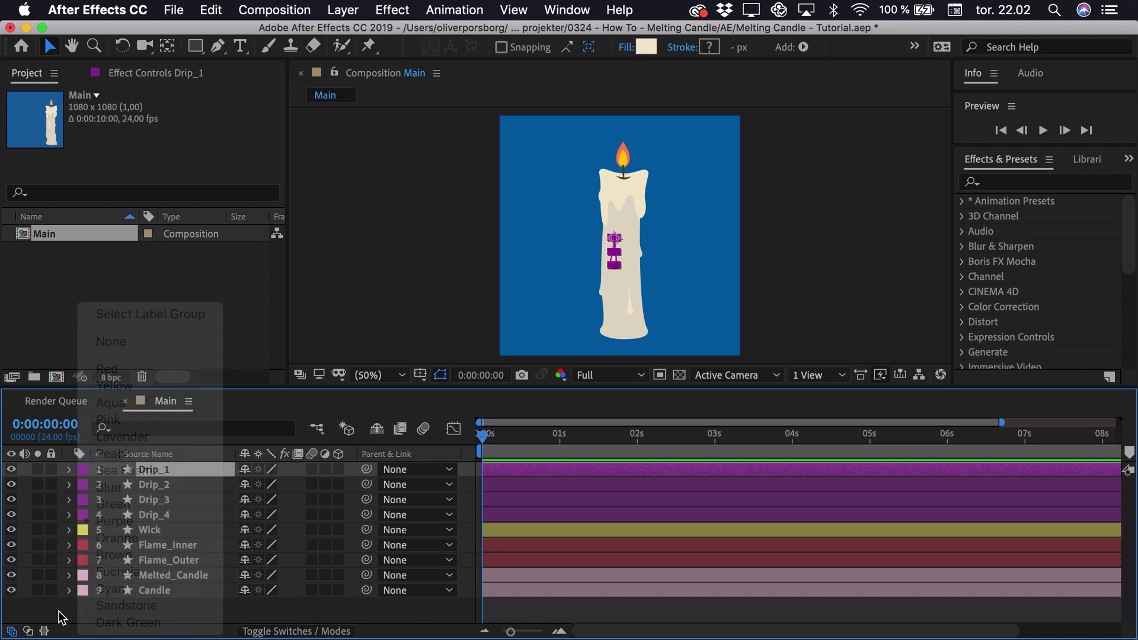
click(59, 618)
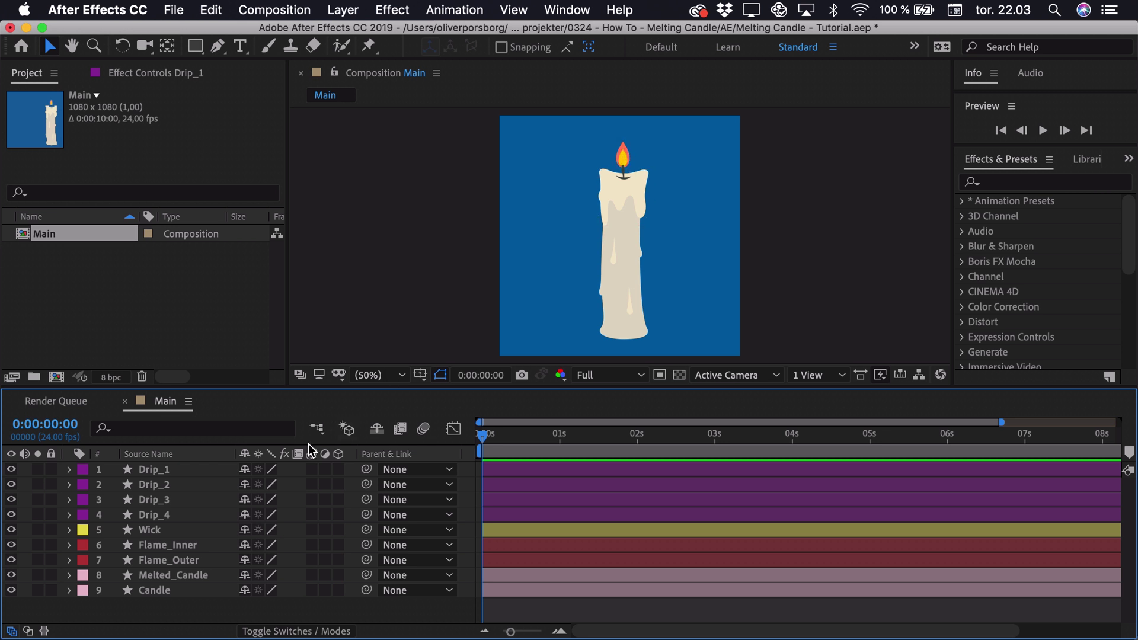
Parent the Flame_Inner and Flame_Outer layers to the Wick layer
click(169, 543)
shift+click(169, 559)
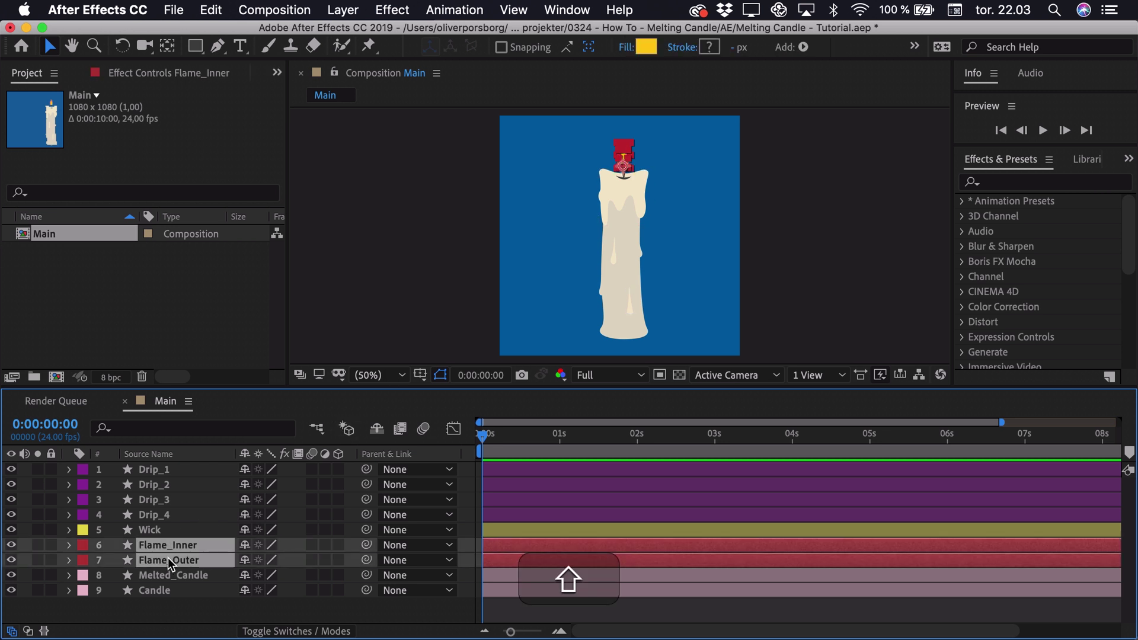
drag(367, 548, 198, 532)
Parent the Wick layer to Melted_Candle, and Melted_Candle to the Candle layer
click(371, 532)
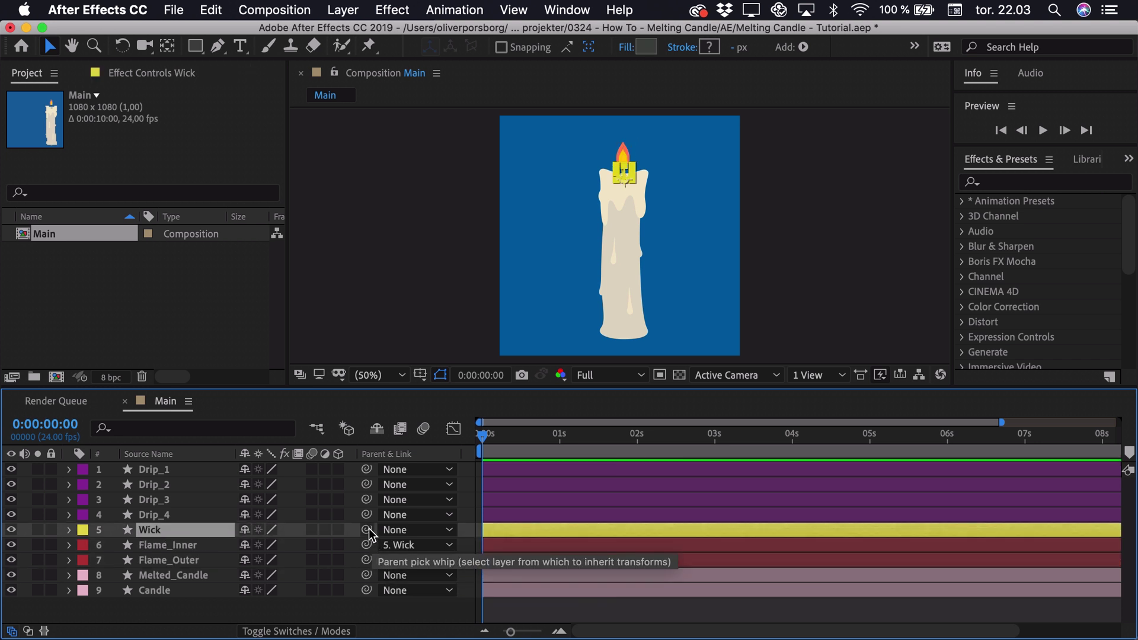
drag(369, 528, 194, 574)
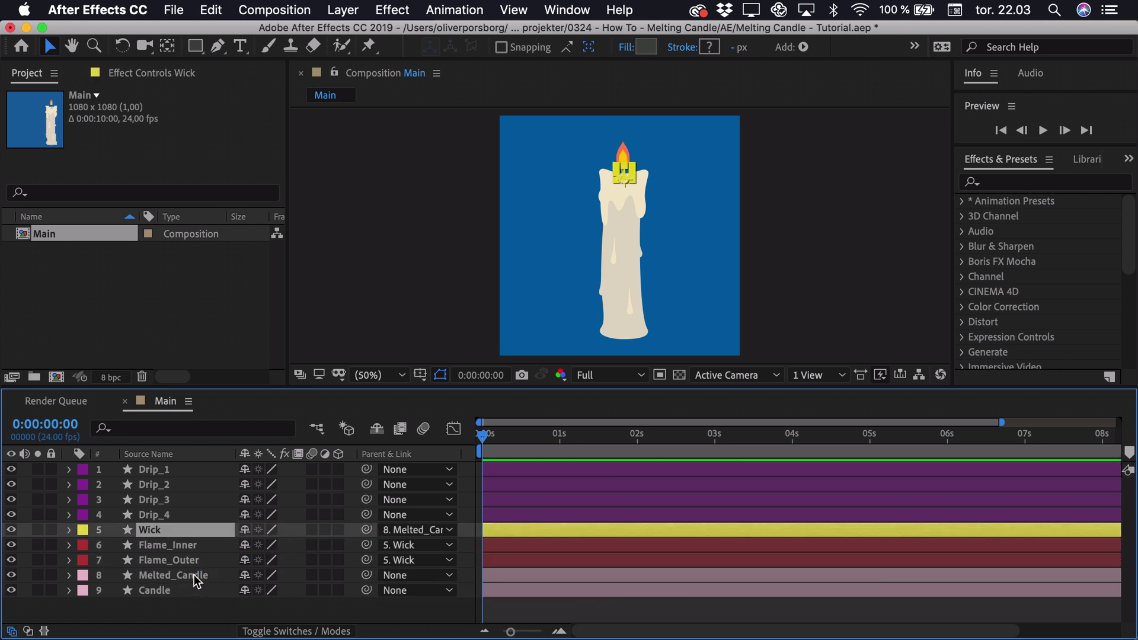
click(194, 574)
drag(366, 576, 188, 590)
click(199, 606)
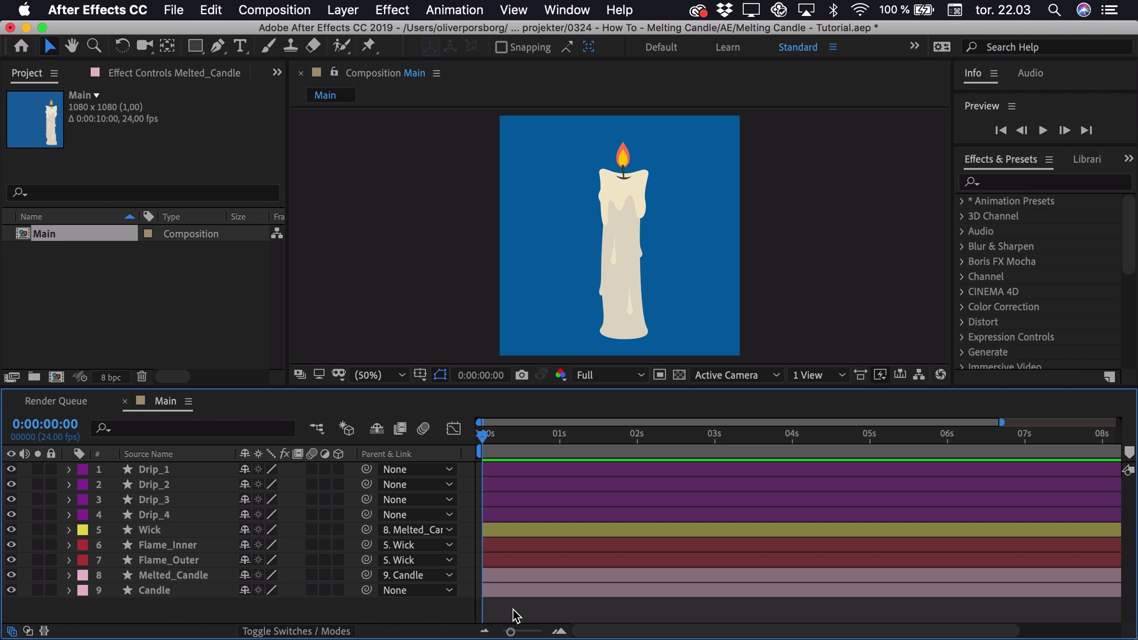
End the composition's work area at 5 seconds and return the playhead to the start
click(868, 434)
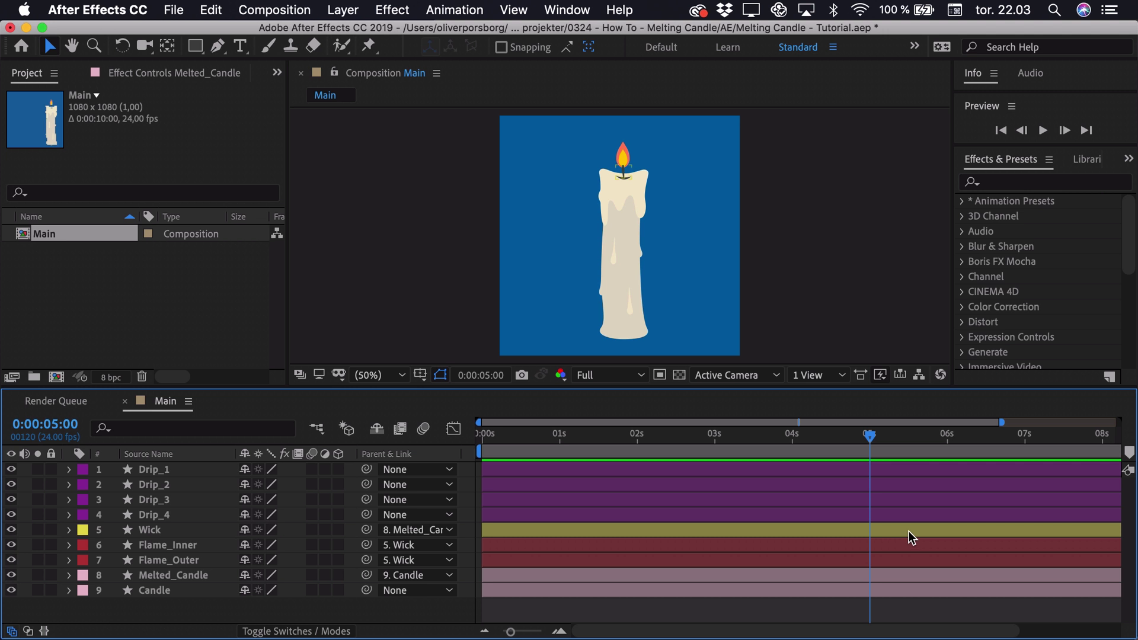
key(n)
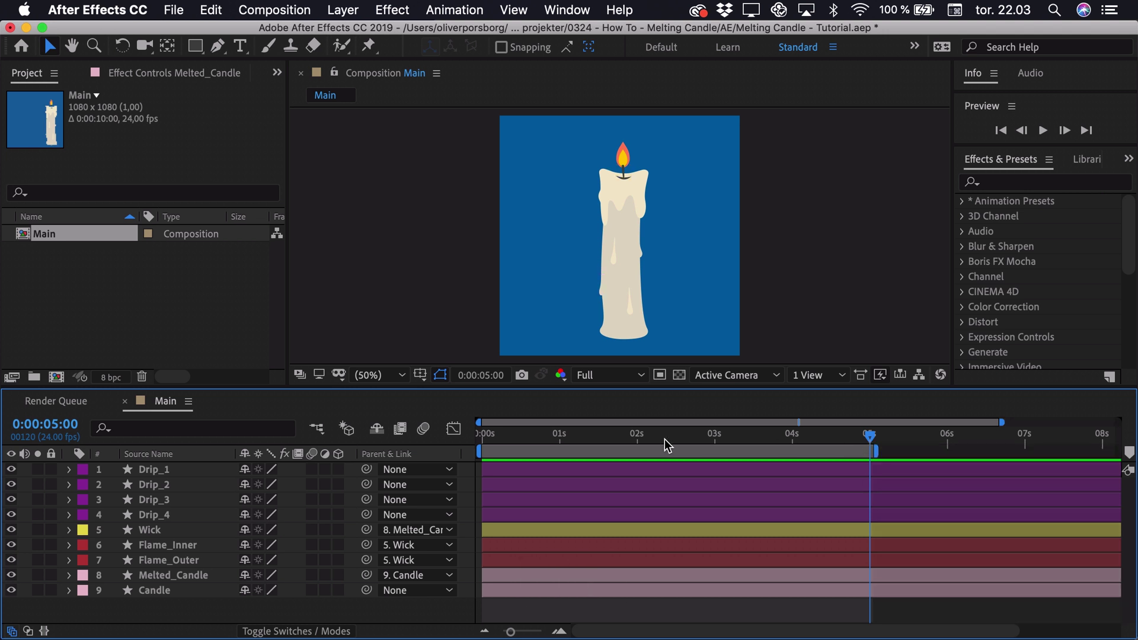
drag(584, 440, 410, 439)
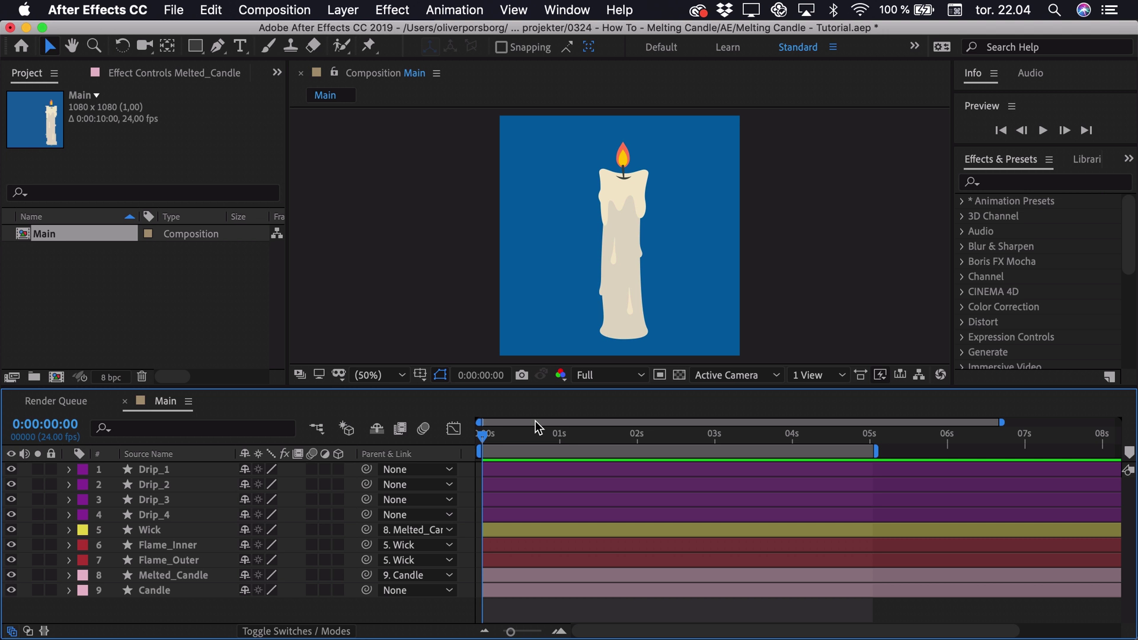
Keyframe Melted_Candle's position at 0 seconds, and at 5 seconds move the layer straight down to a Y position of about -45.6
click(621, 192)
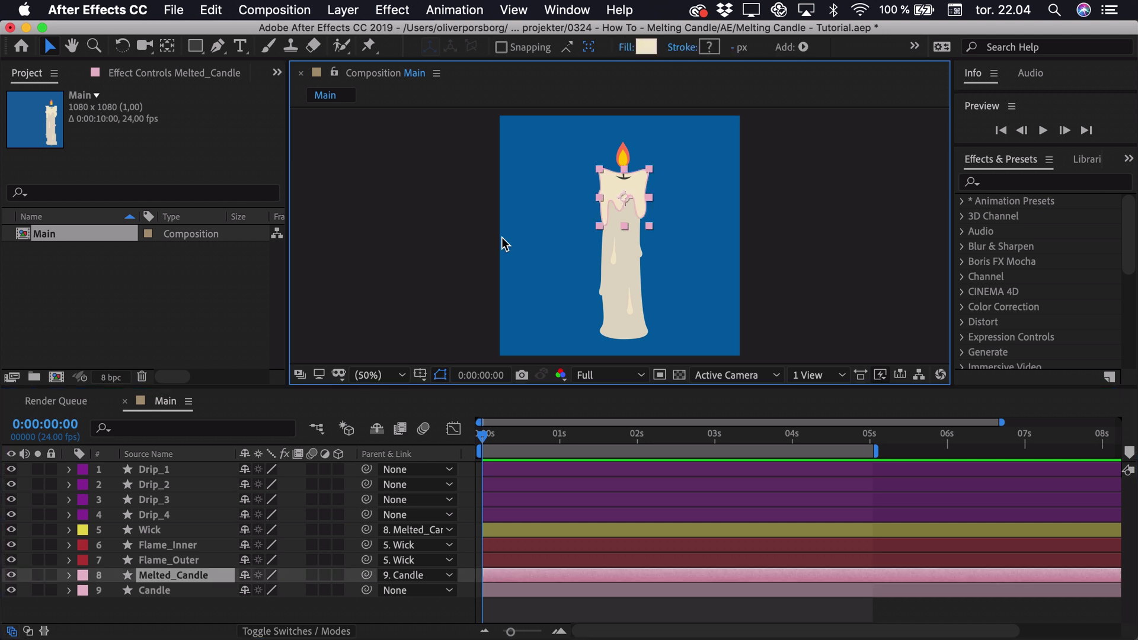
key(p)
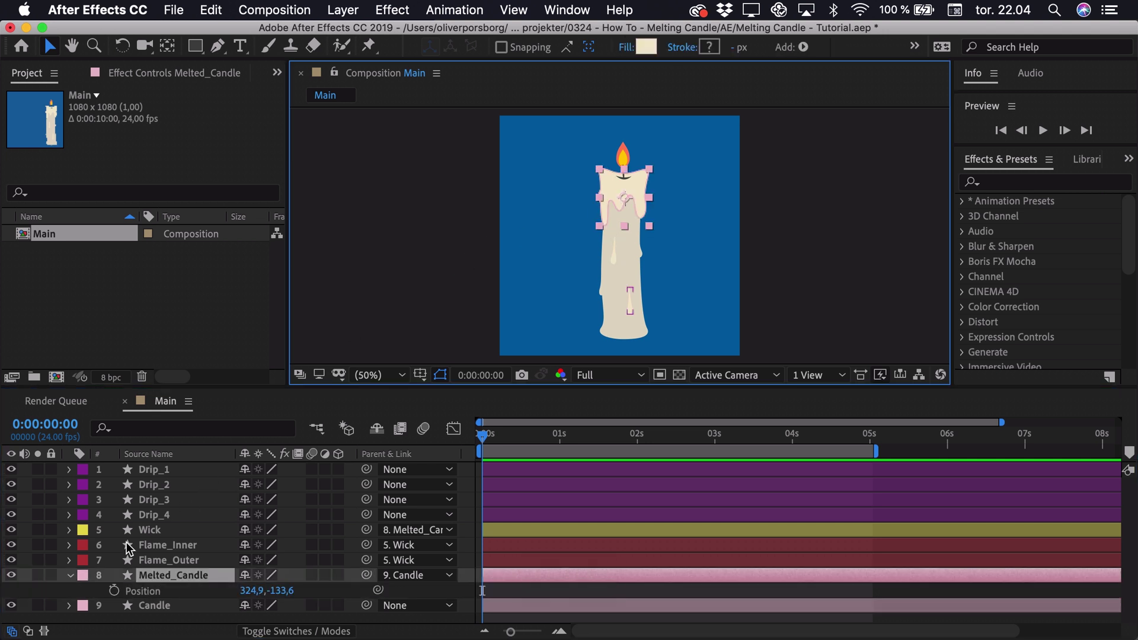
click(114, 591)
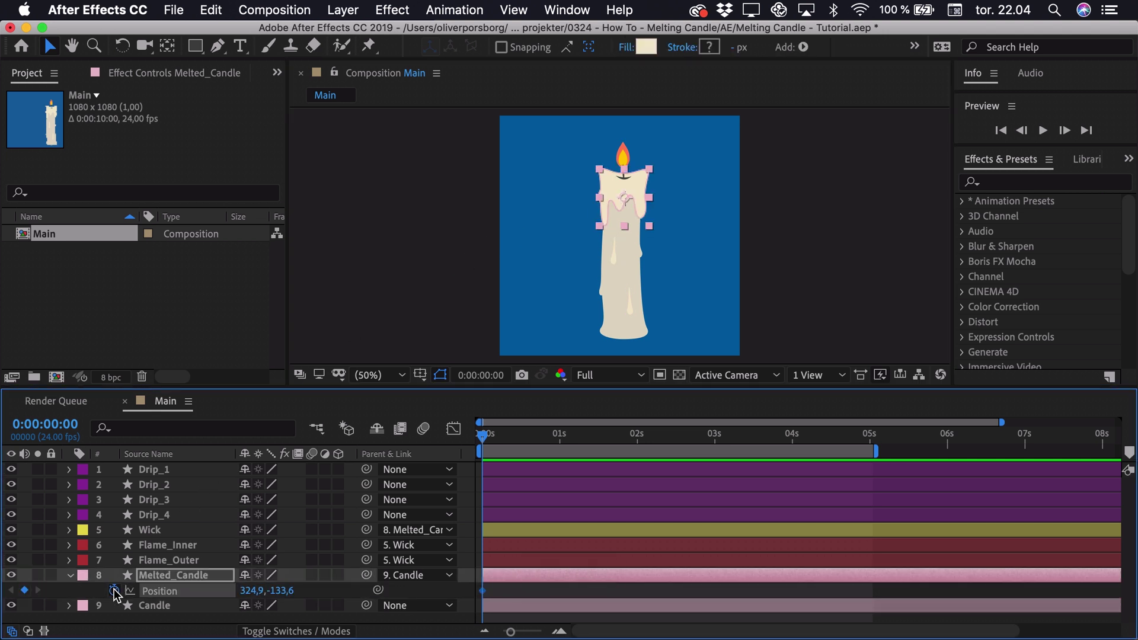
click(869, 439)
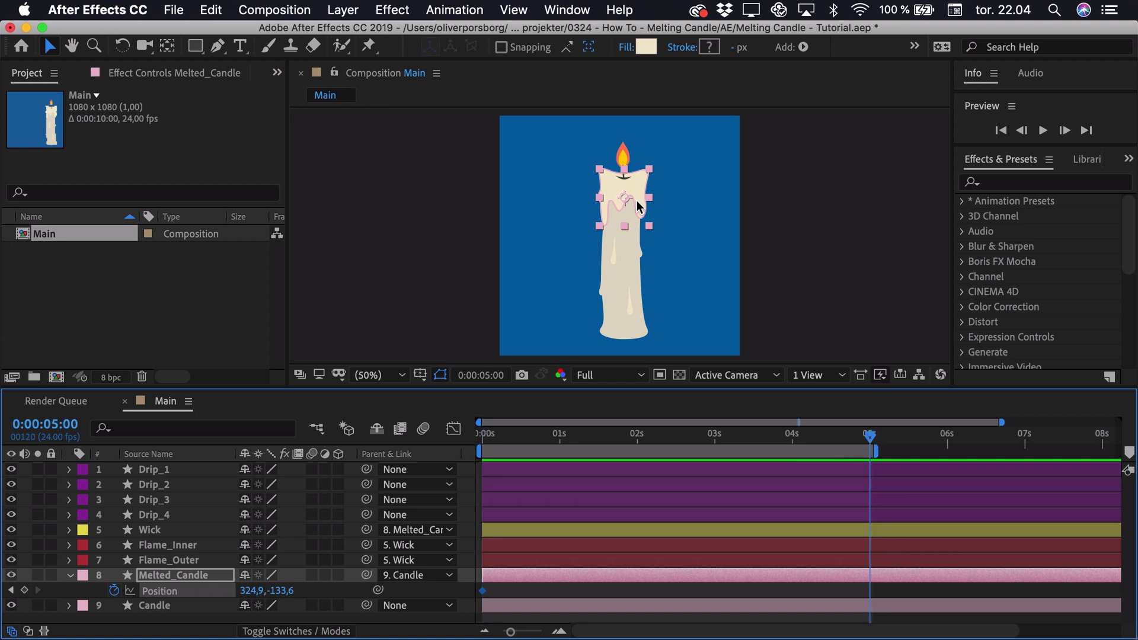
shift+drag(636, 184, 631, 201)
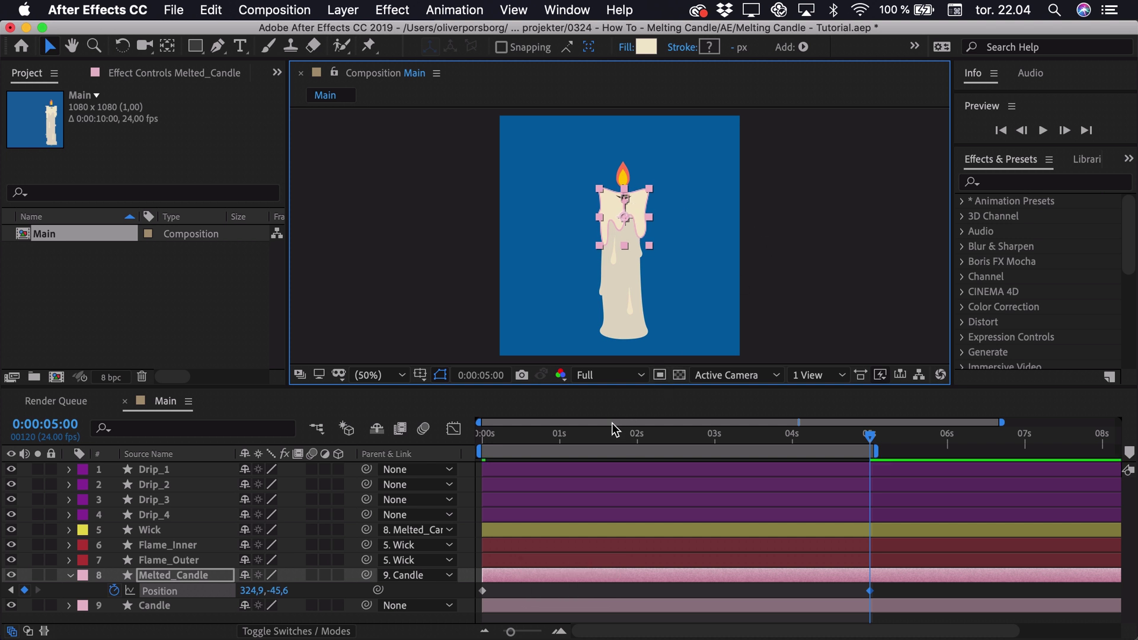
Add position keyframes at 0 seconds to all four drip layers, Drip_1 through Drip_4
drag(607, 436, 427, 437)
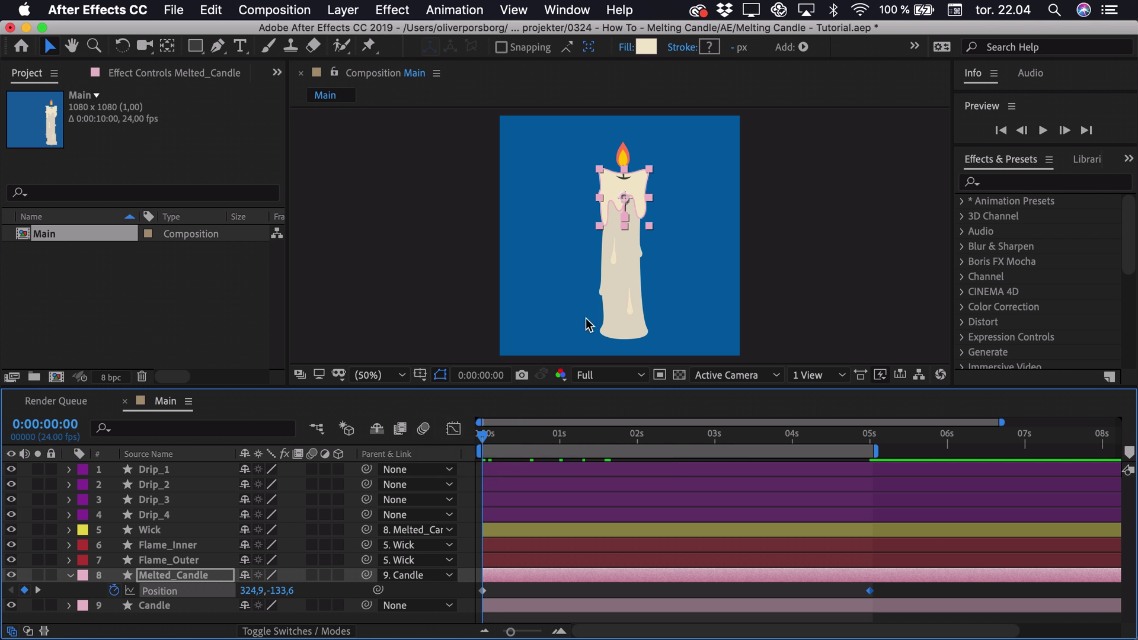
click(773, 263)
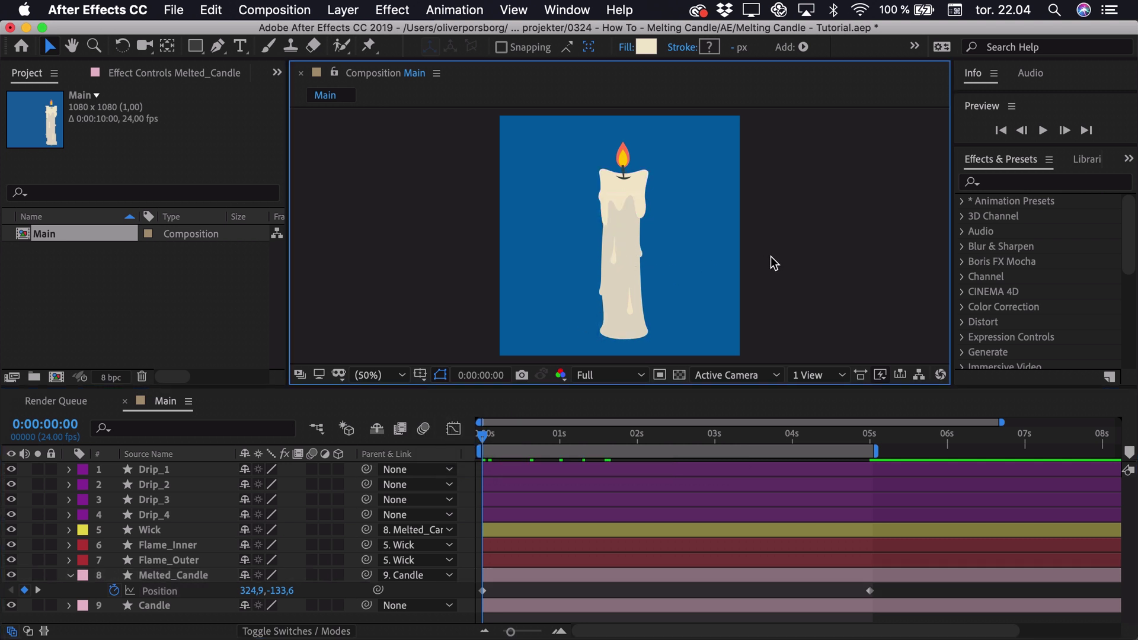
key(z)
drag(581, 329, 668, 227)
key(v)
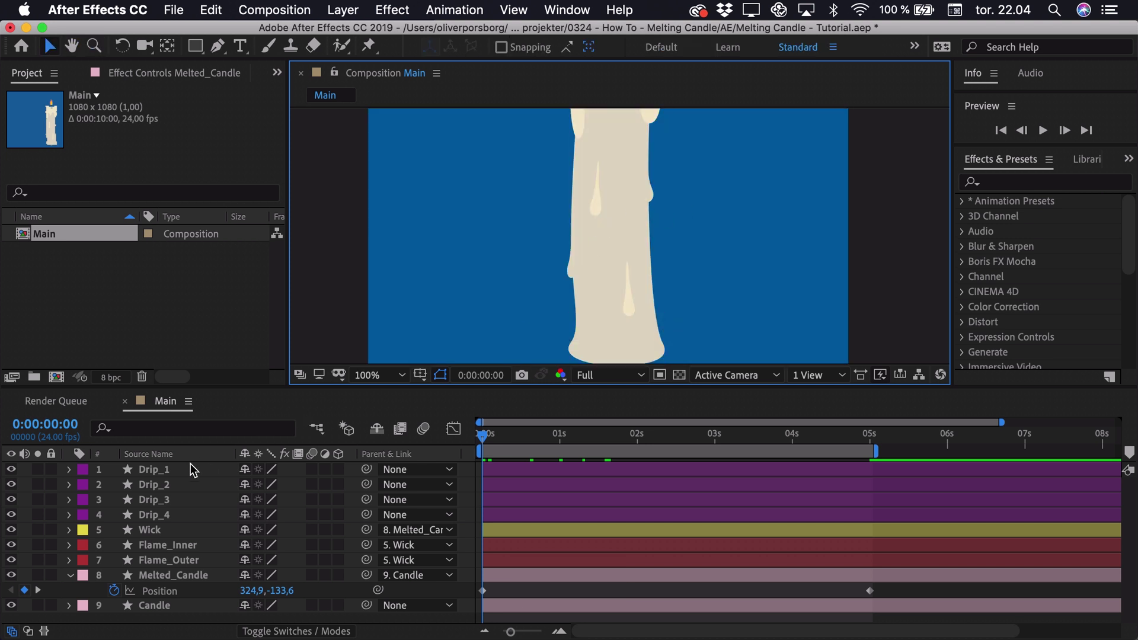
click(169, 471)
shift+click(186, 514)
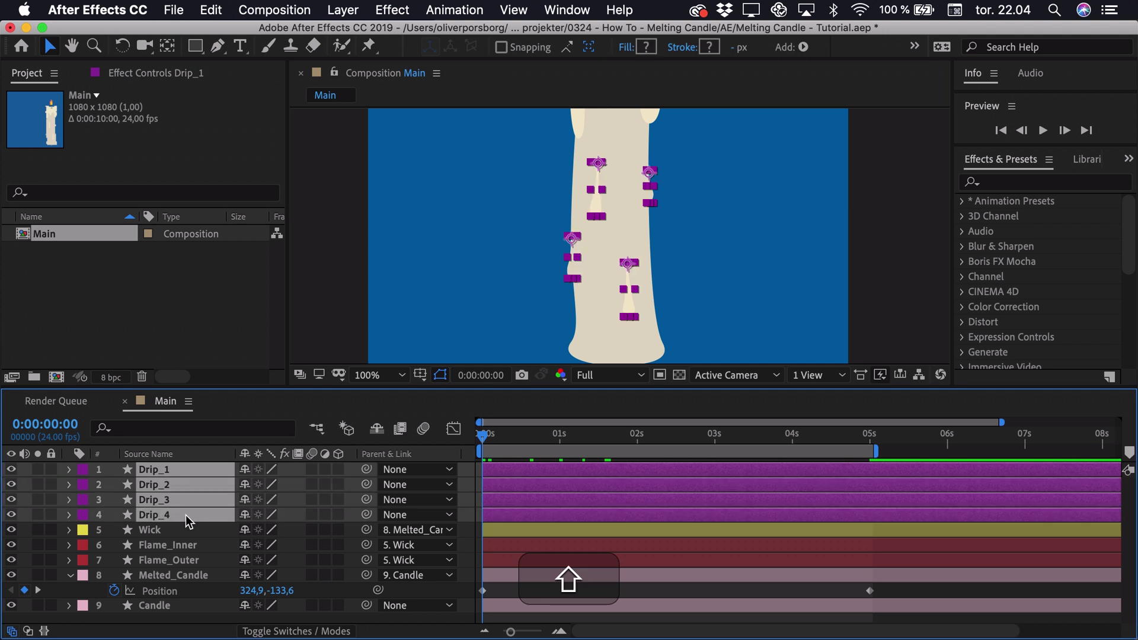
key(p)
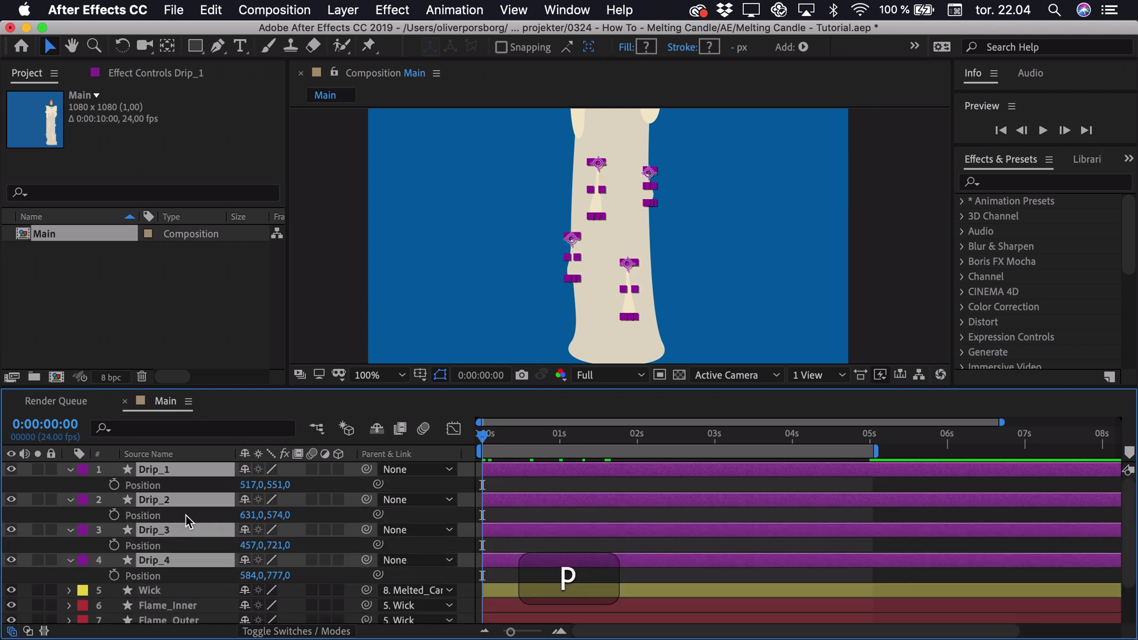
click(114, 485)
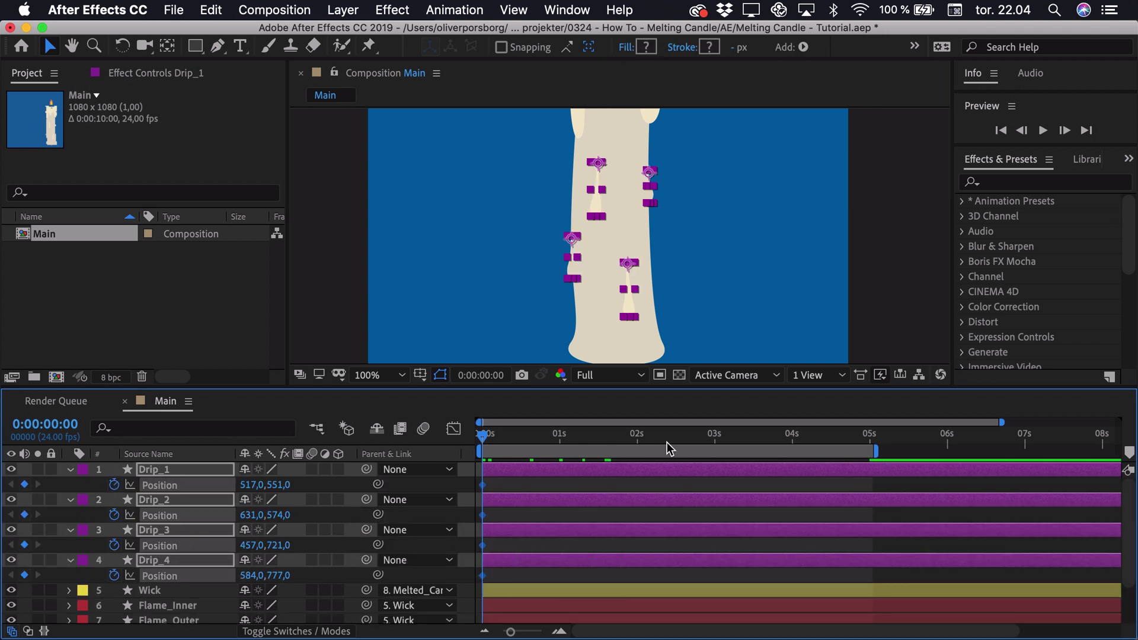
At 5 seconds, move the drips straight down to Y positions of about 571 (Drip_1), 632 (Drip_2), 759 (Drip_3) and 841 (Drip_4)
drag(669, 441, 868, 440)
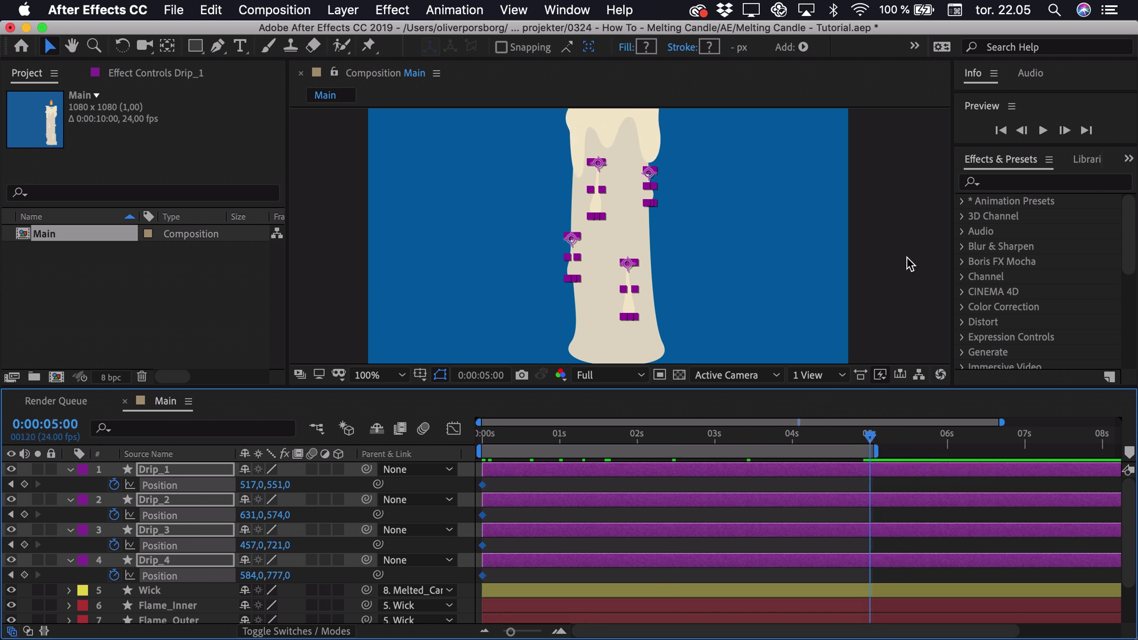
click(907, 258)
drag(629, 304, 630, 332)
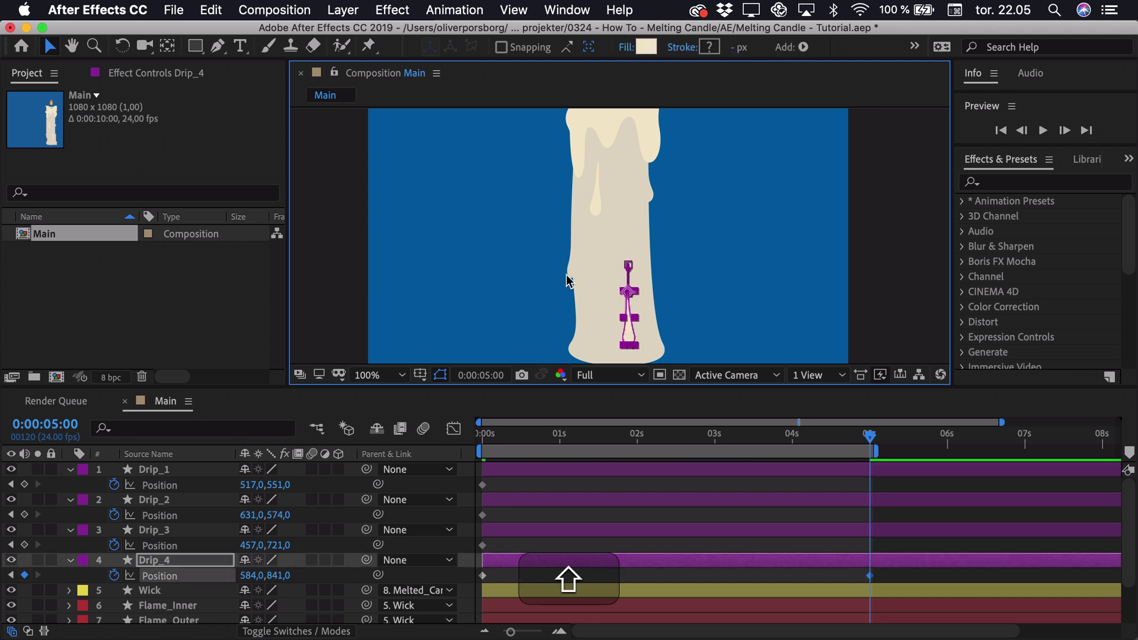
drag(570, 276, 570, 292)
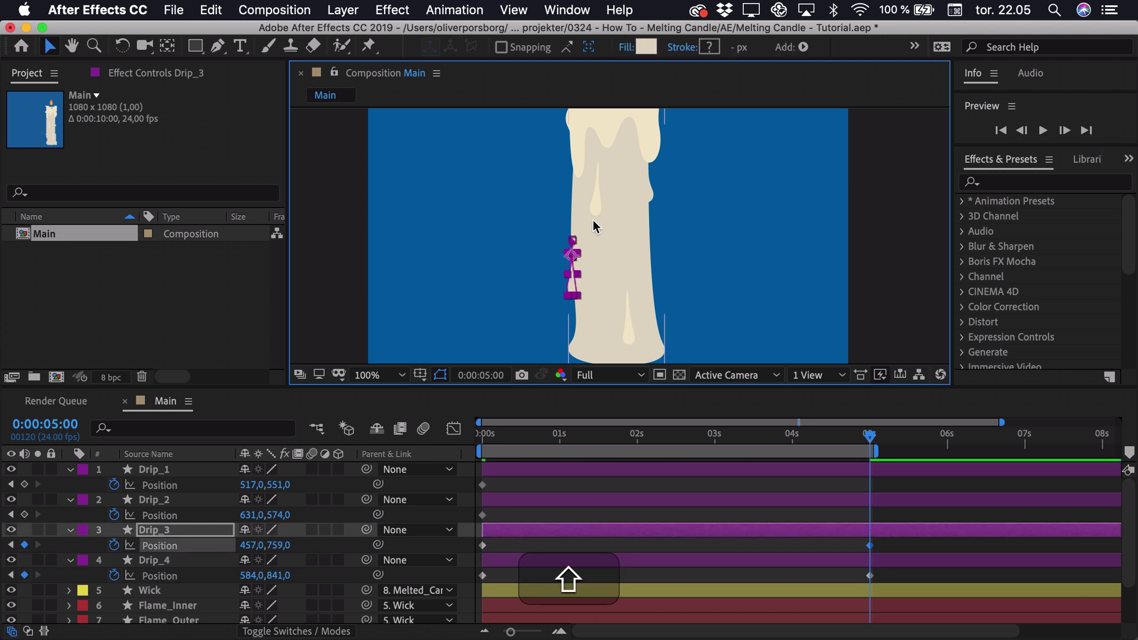
drag(595, 209, 649, 228)
click(898, 215)
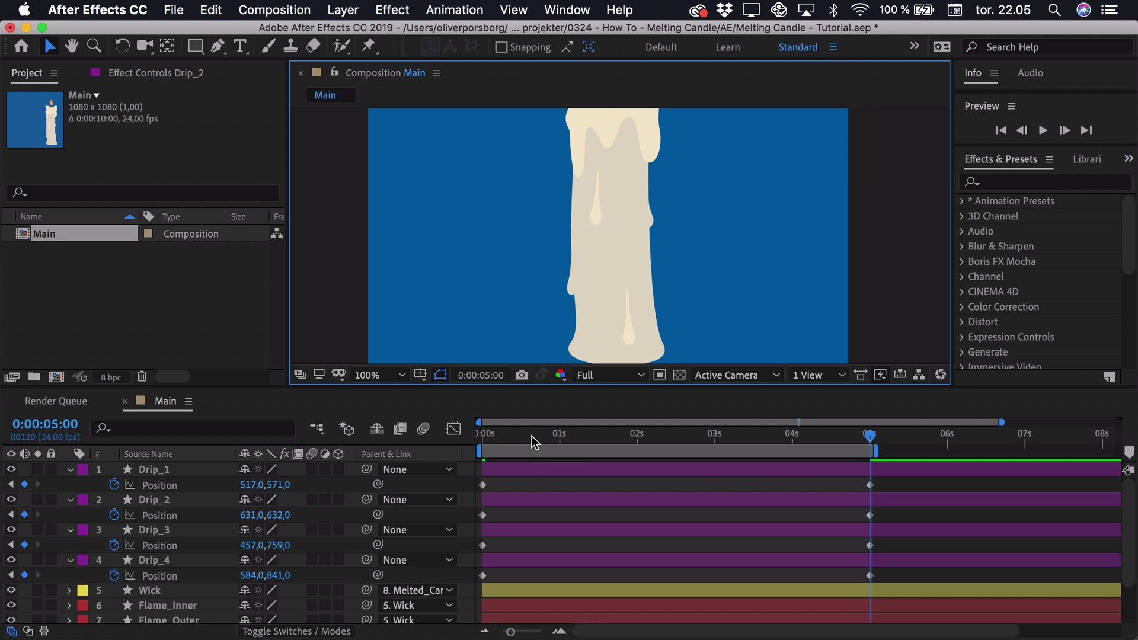
Filter the timeline for "path" and add a keyframe to Melted_Candle's Path property at 0 seconds
click(435, 440)
key(Home)
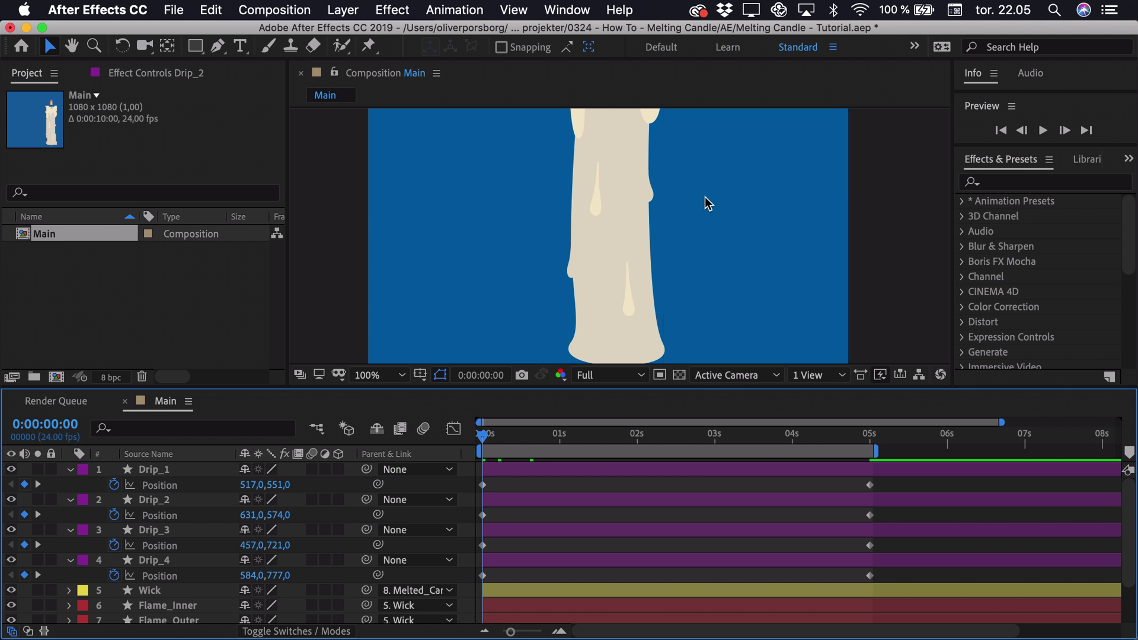
key(h)
drag(673, 165, 668, 310)
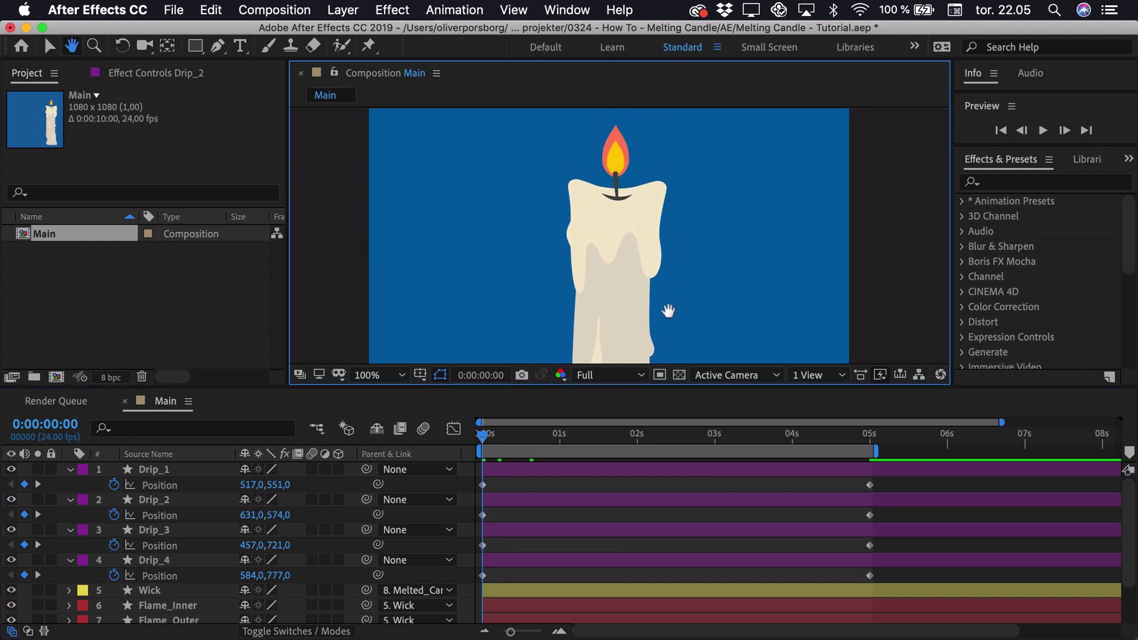
key(z)
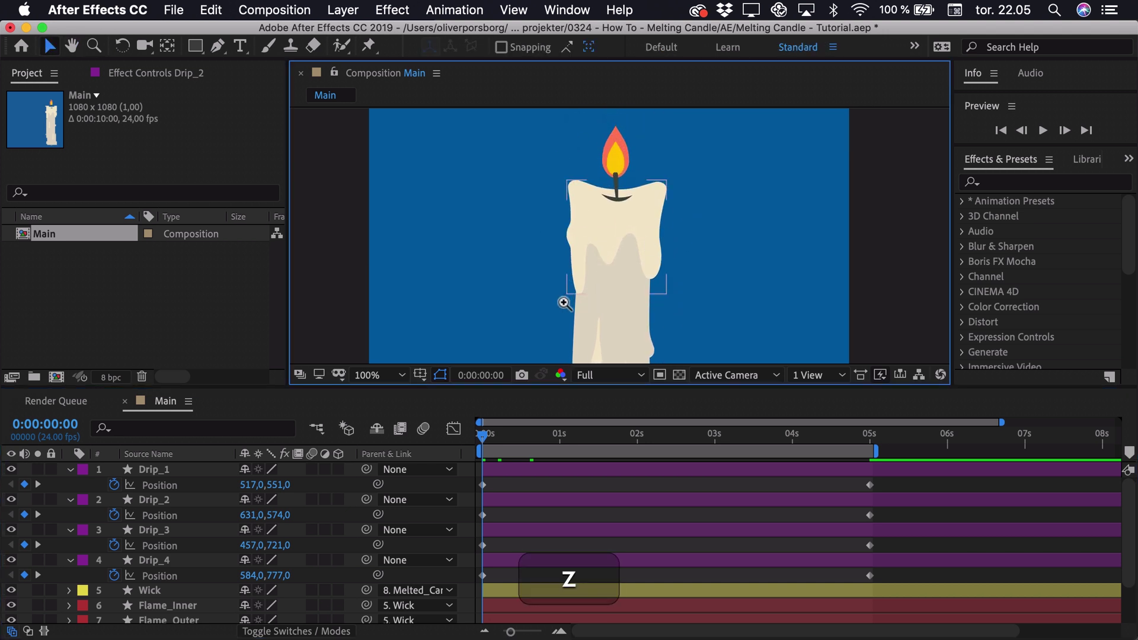
click(620, 237)
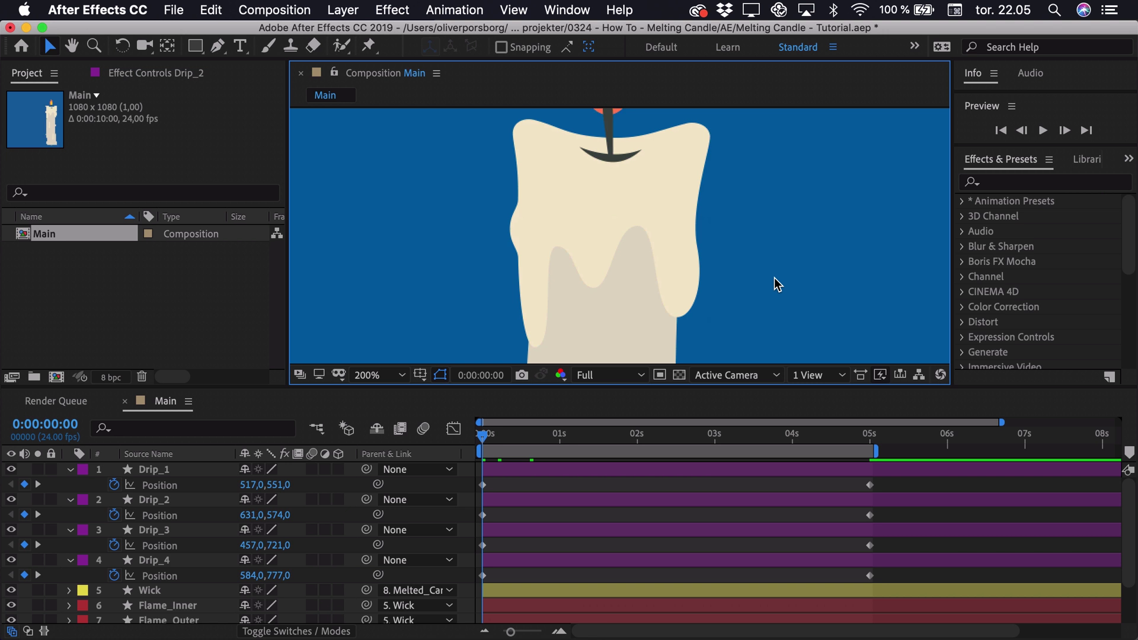
click(614, 219)
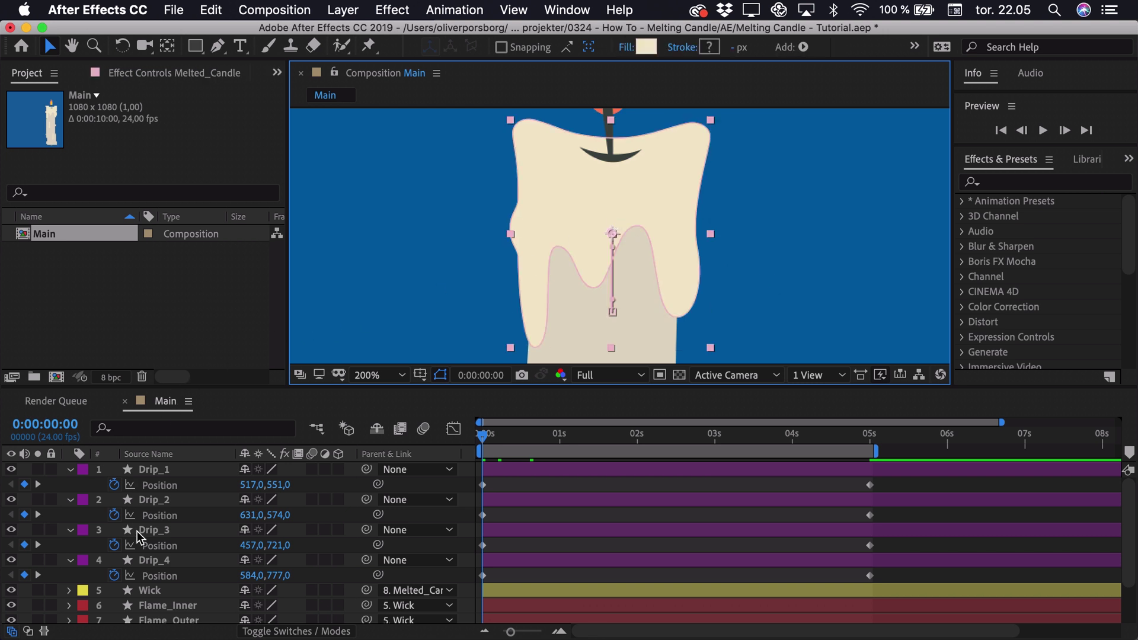
key(p)
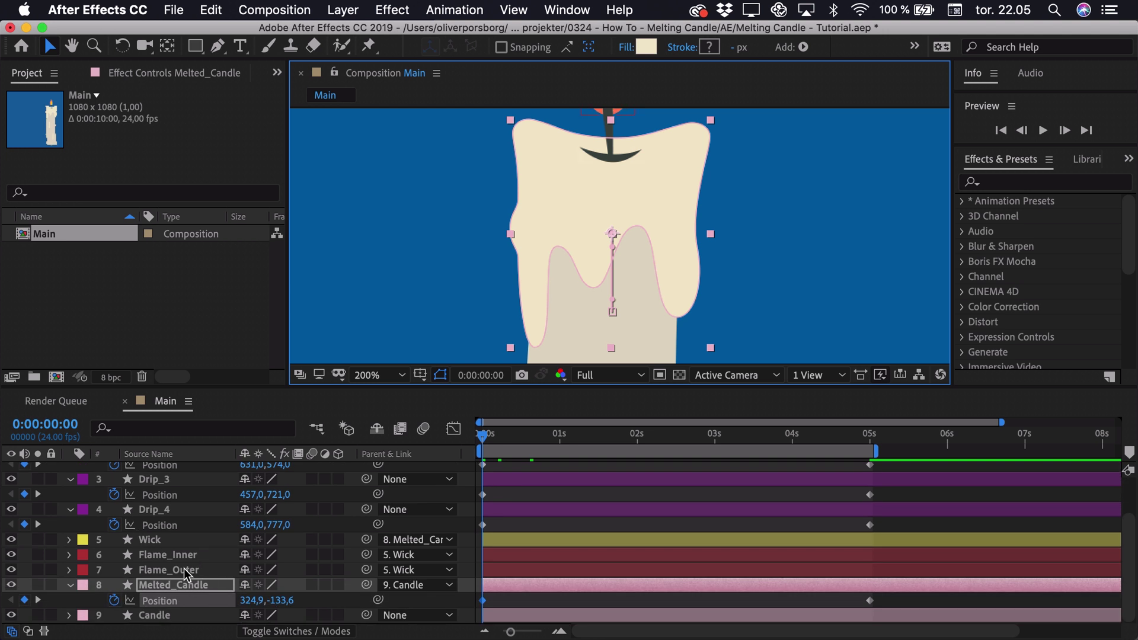
click(143, 425)
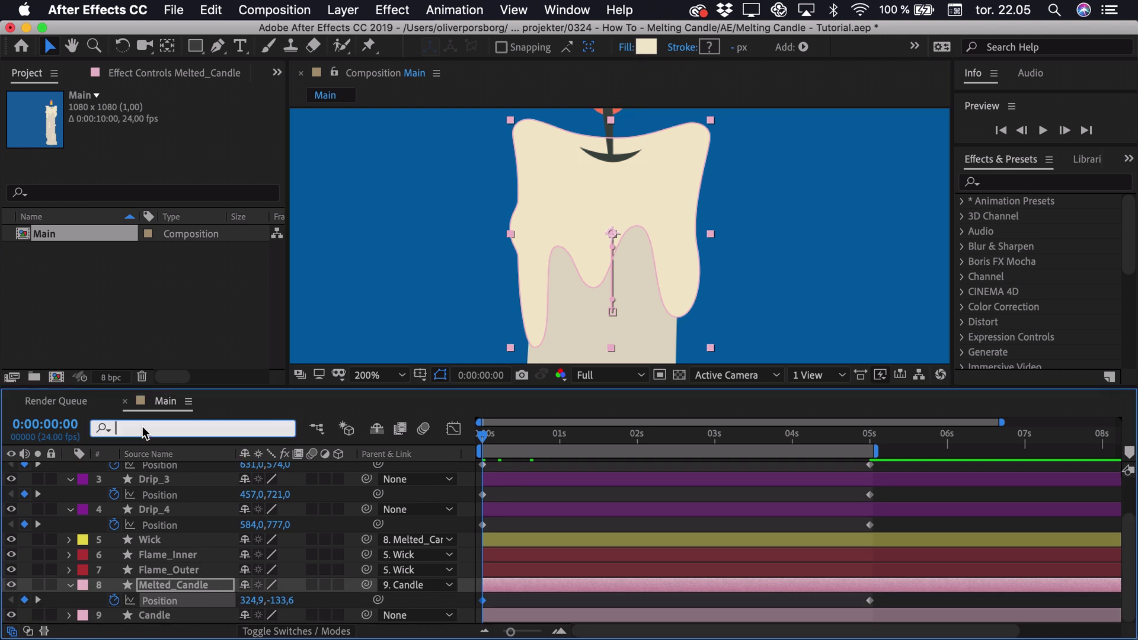
text(path)
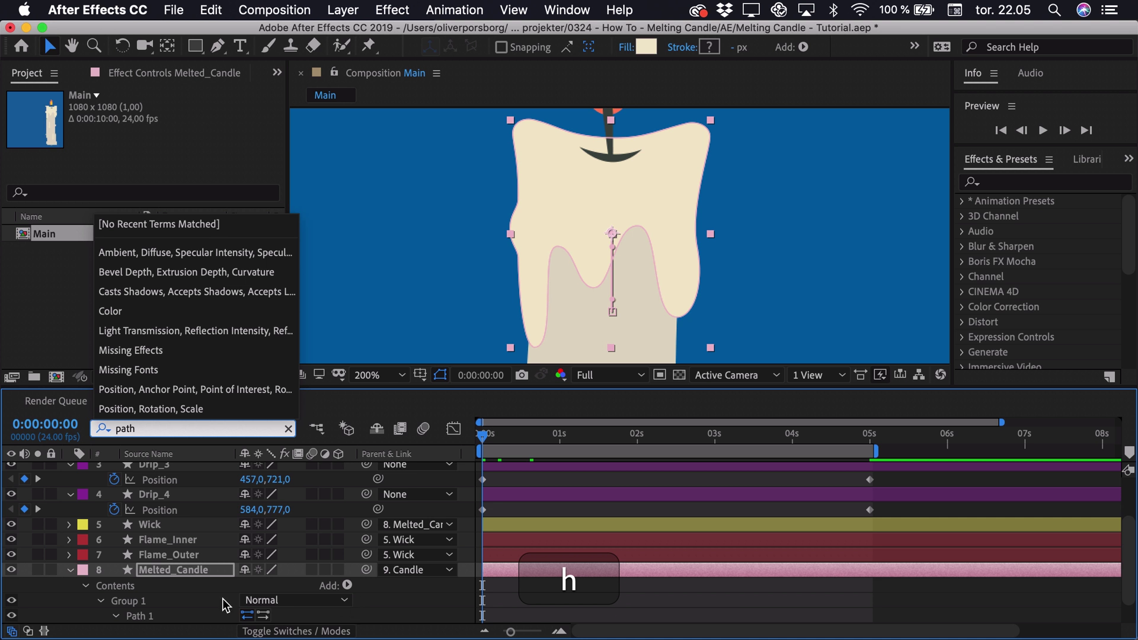
key(Return)
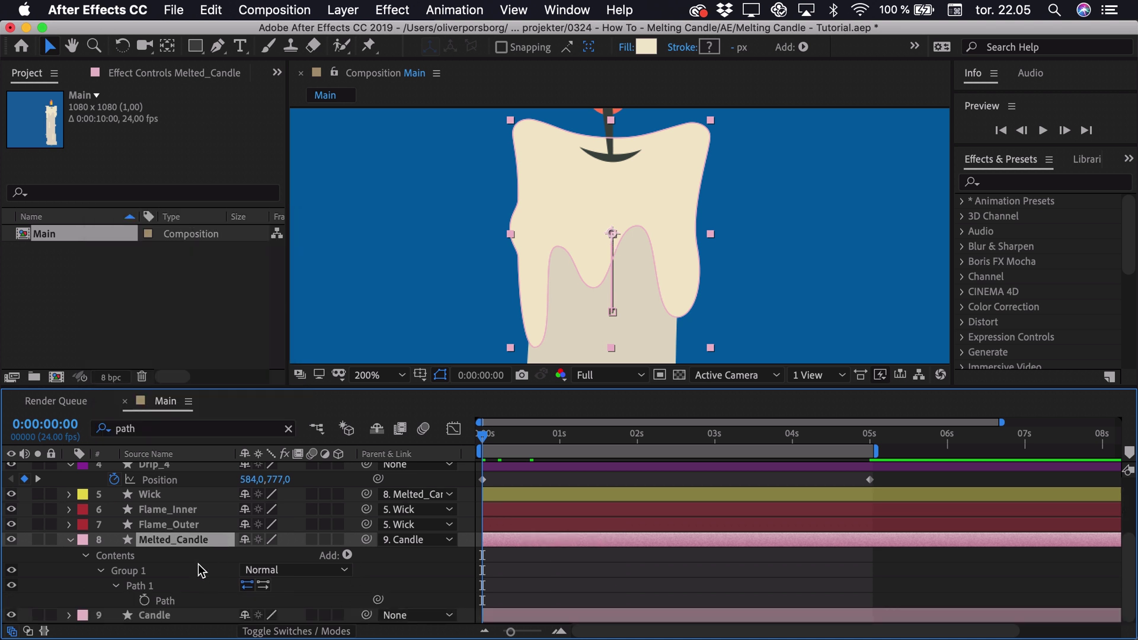
click(145, 600)
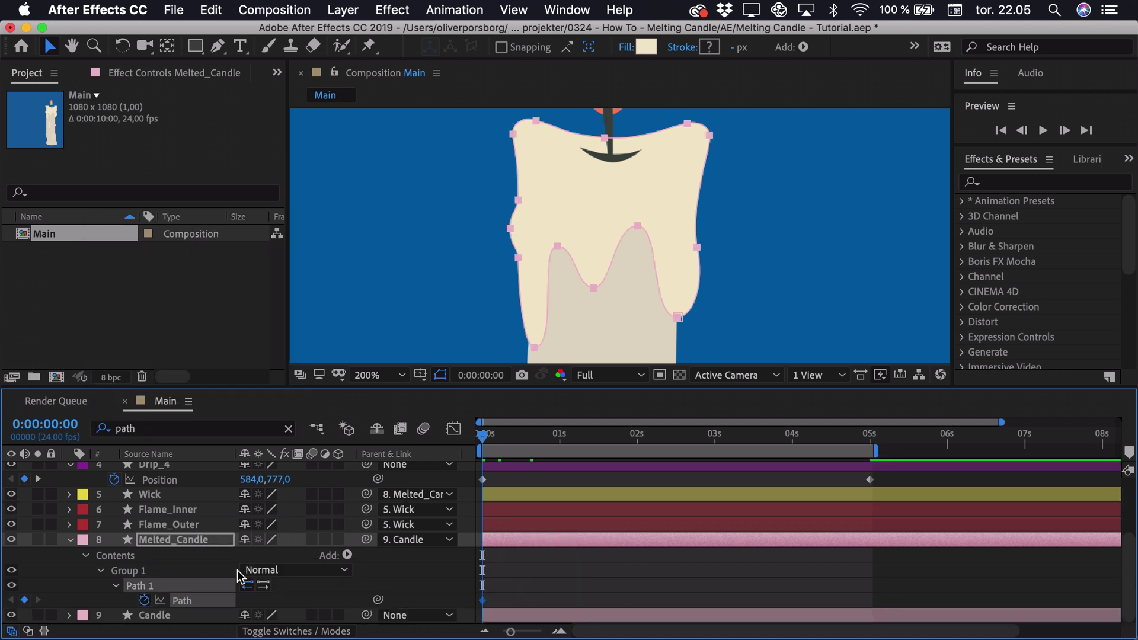
At 5 seconds, move the tip of Melted_Candle's left drip and the three left-edge bulge points straight down to lengthen the drip
click(867, 438)
drag(867, 437, 870, 438)
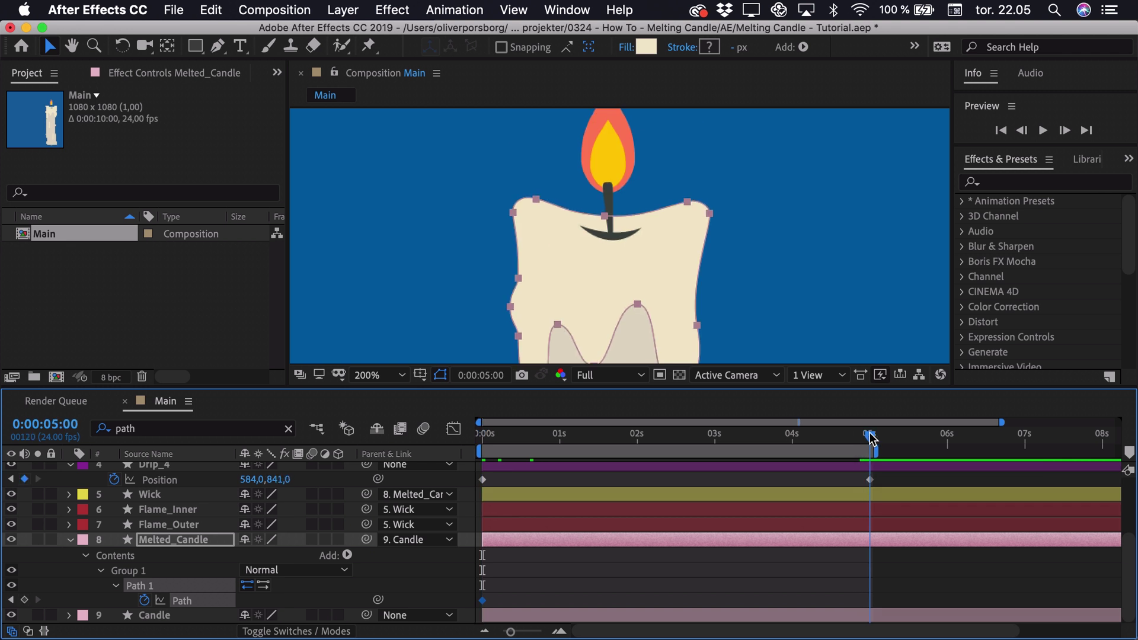
key(space)
drag(677, 307, 691, 172)
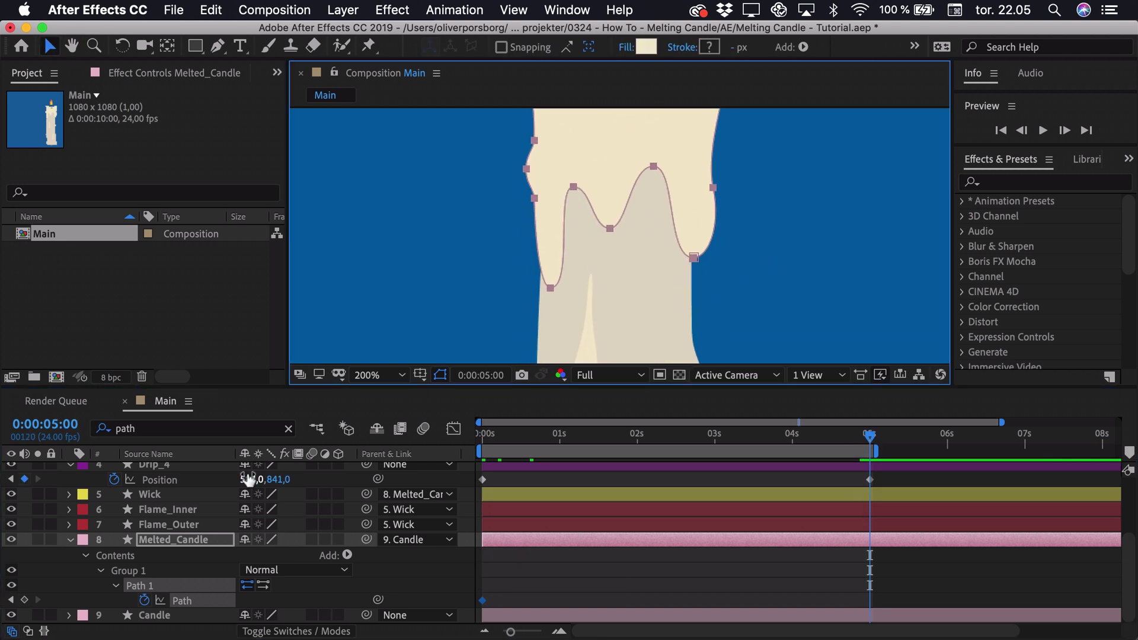
click(143, 585)
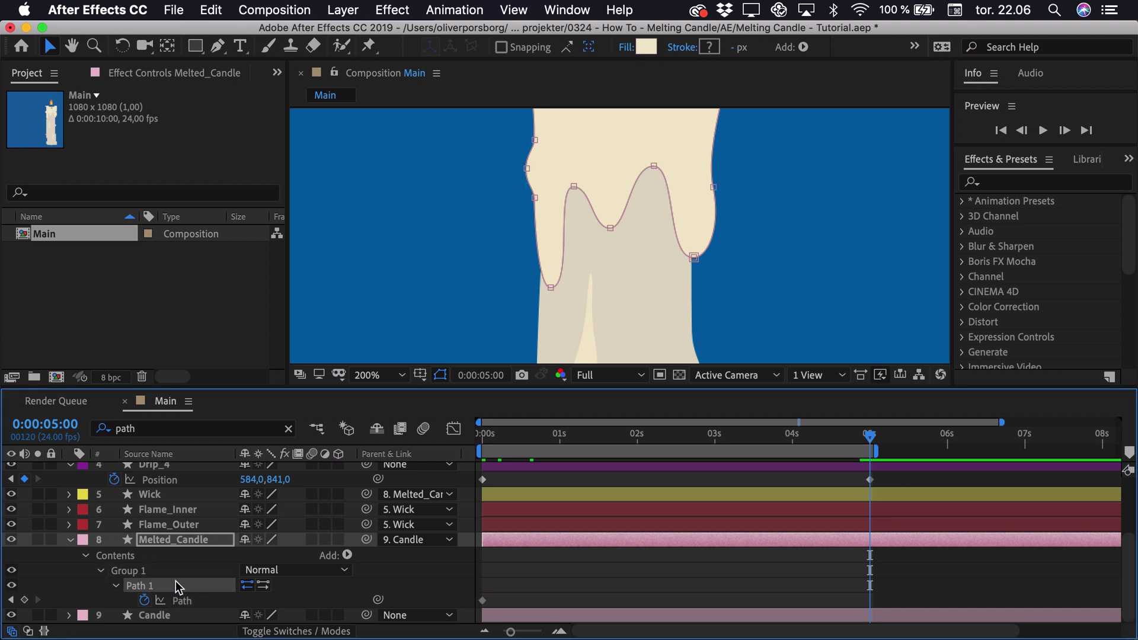
super+click(534, 197)
click(549, 286)
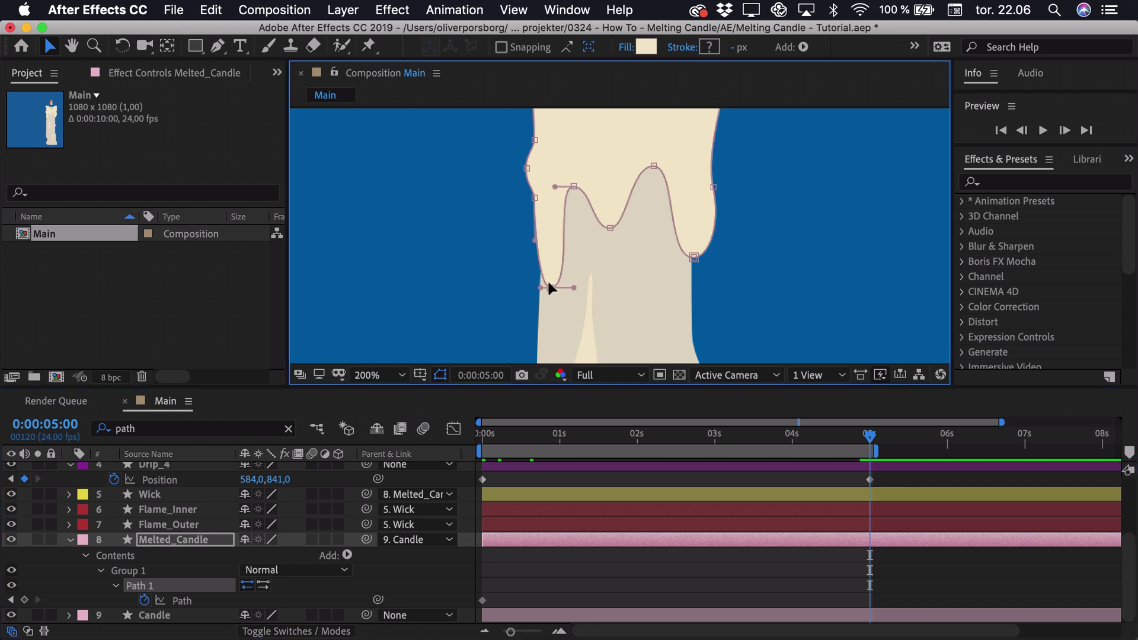
shift+click(534, 198)
shift+click(526, 168)
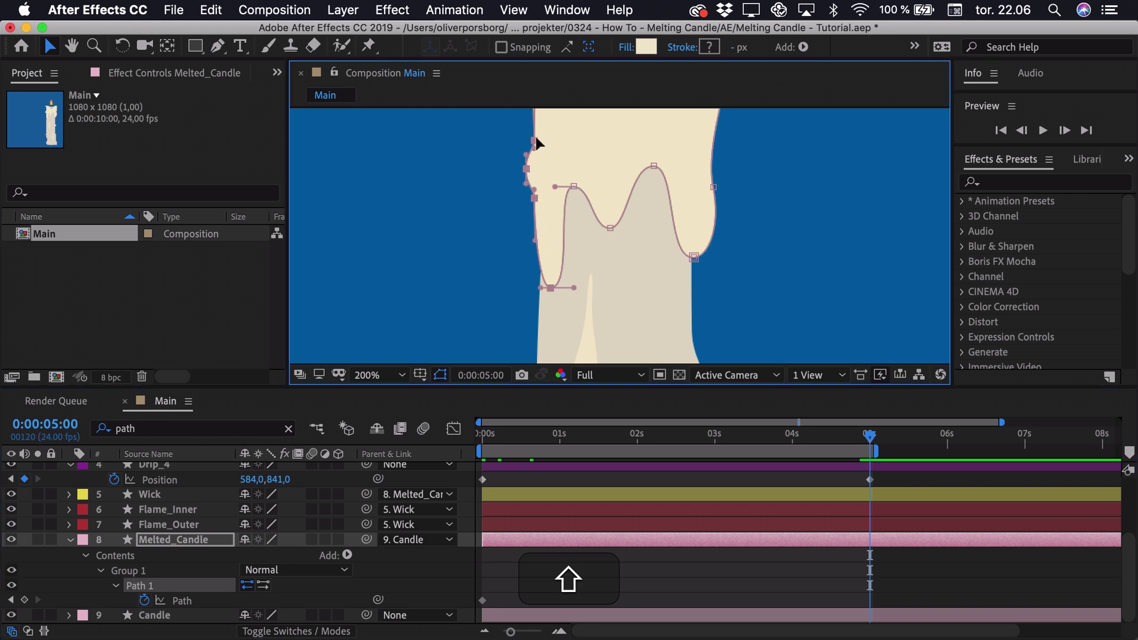
scroll(549, 231, down, 3)
drag(557, 253, 550, 320)
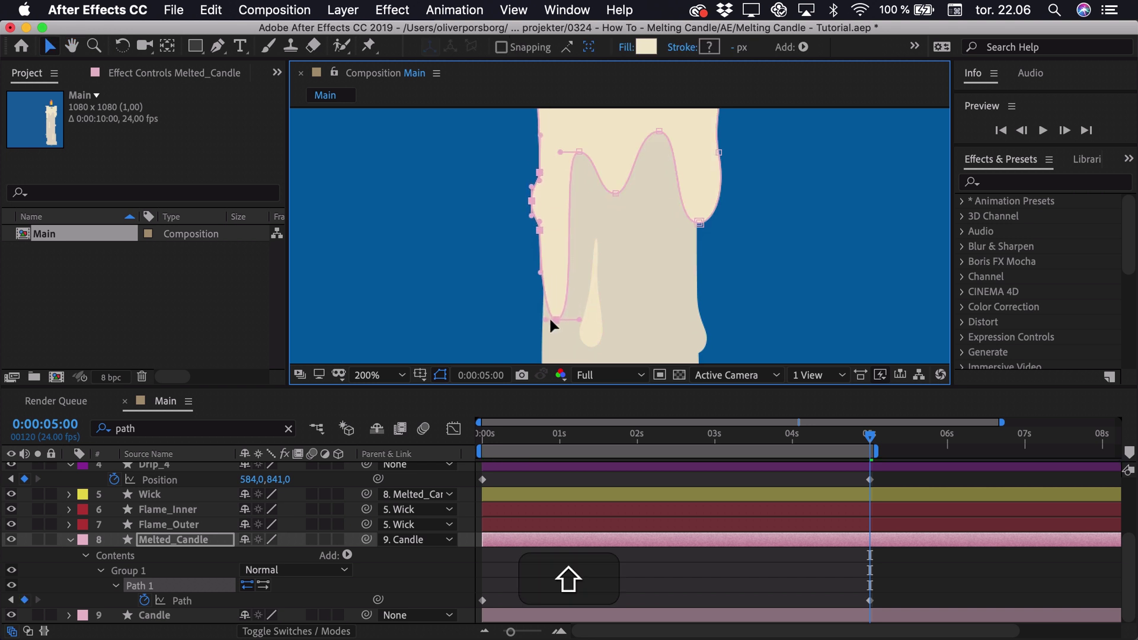
Lower the three left-edge bulge points of Melted_Candle's path further, and pull the middle drip's tip straight down
click(613, 193)
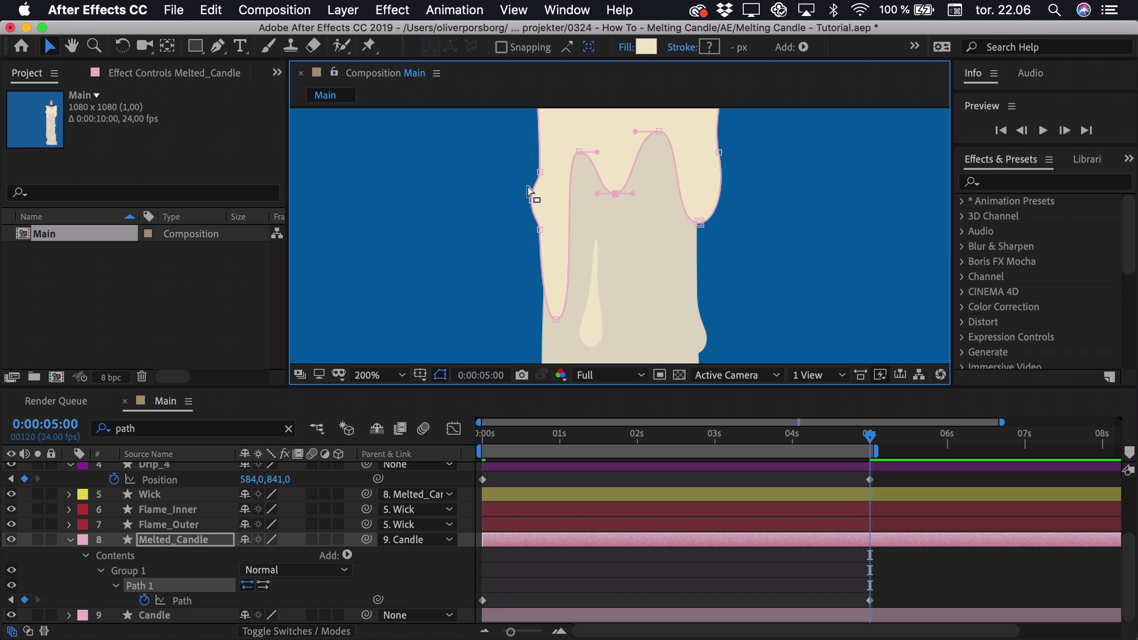
click(542, 229)
key(shift)
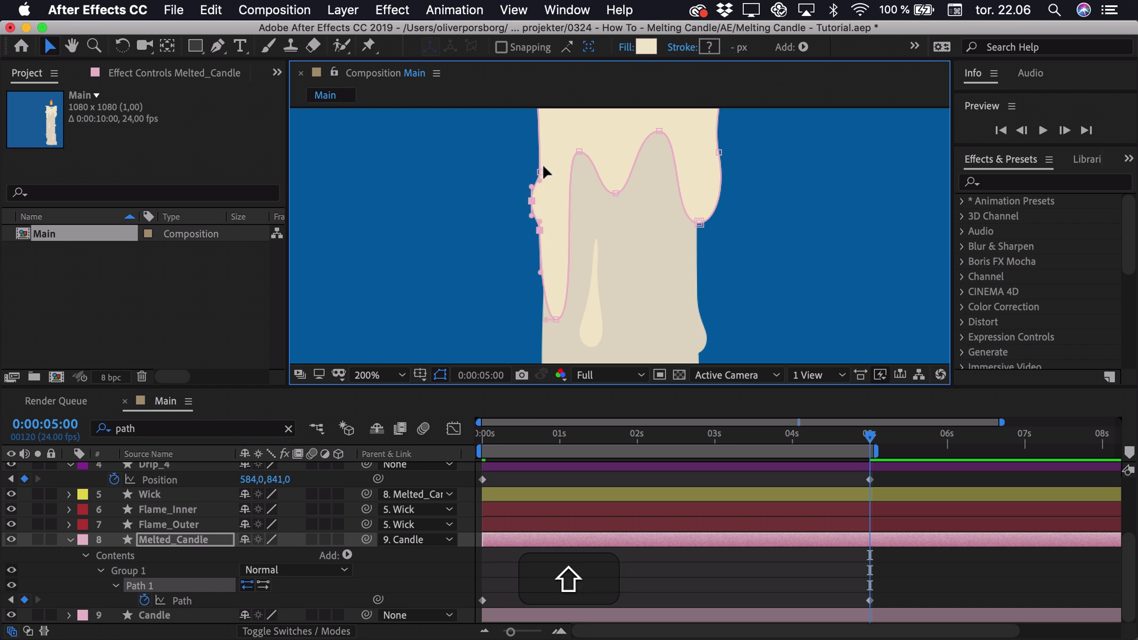
drag(541, 235, 541, 288)
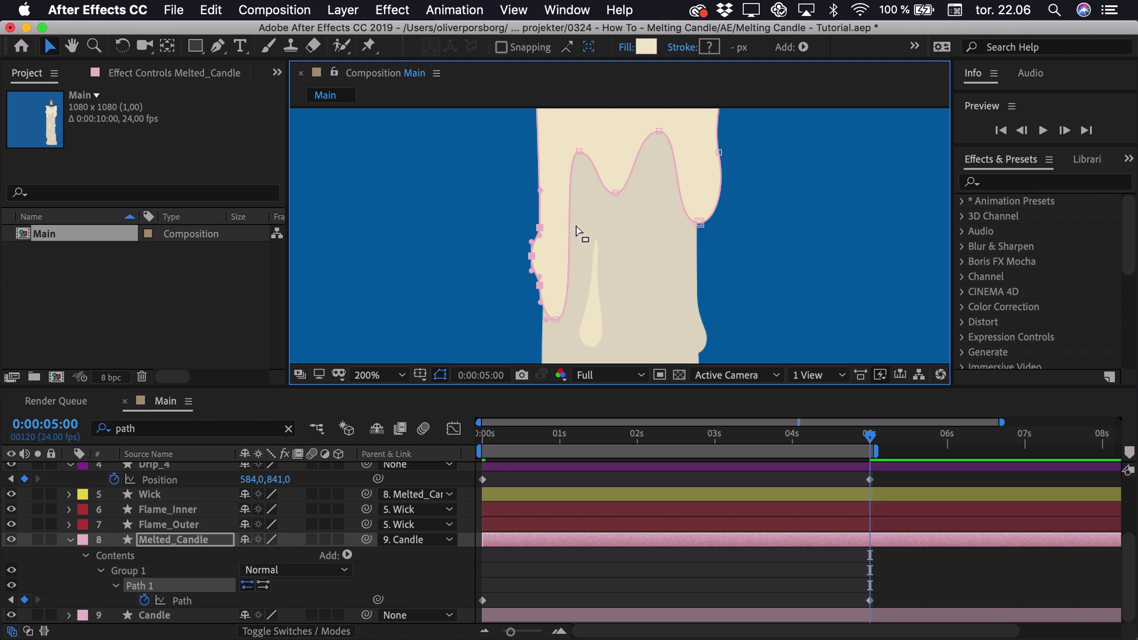
click(578, 153)
drag(614, 192, 613, 219)
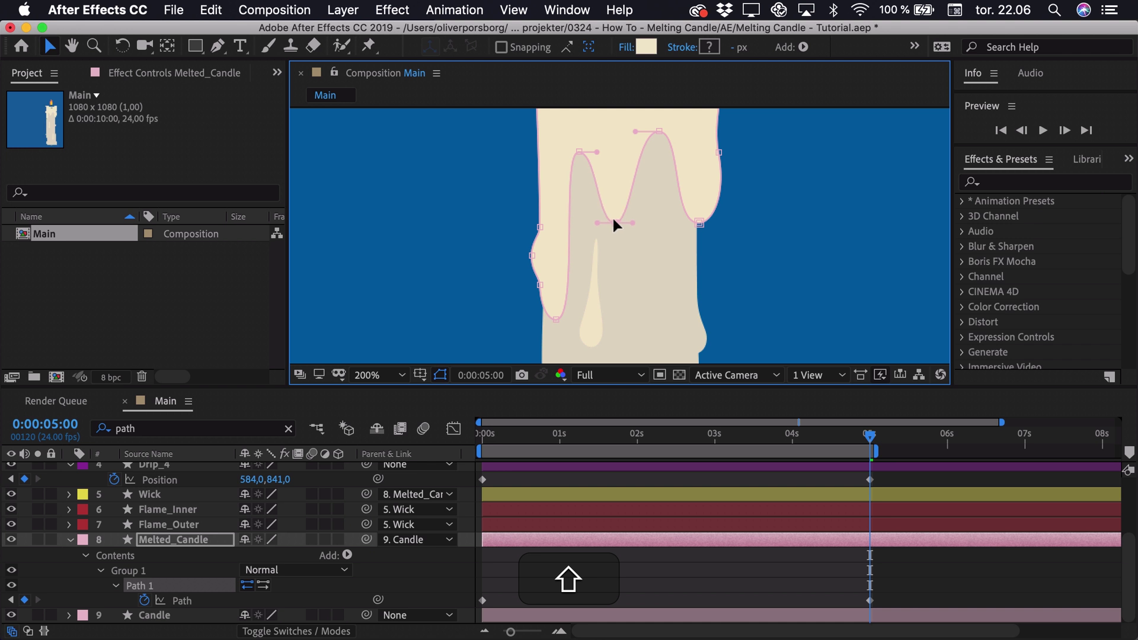
Move the right drip's tip and the adjoining right-edge point of Melted_Candle's path straight down together
drag(658, 131, 624, 250)
key(space)
key(space)
click(630, 215)
shift+click(612, 287)
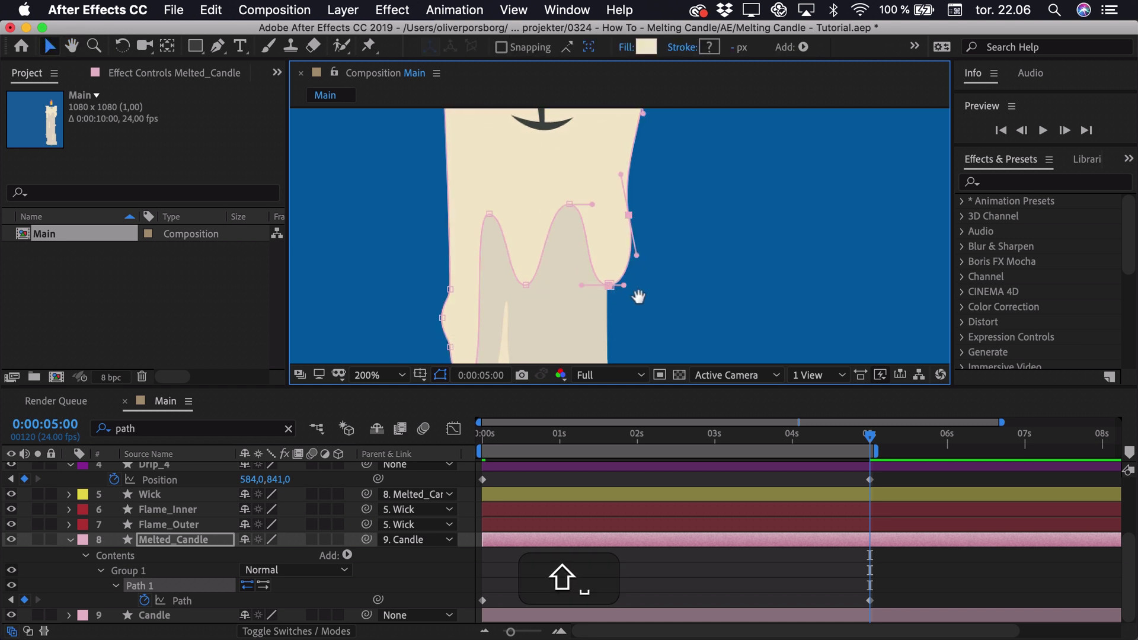
scroll(646, 261, down, 3)
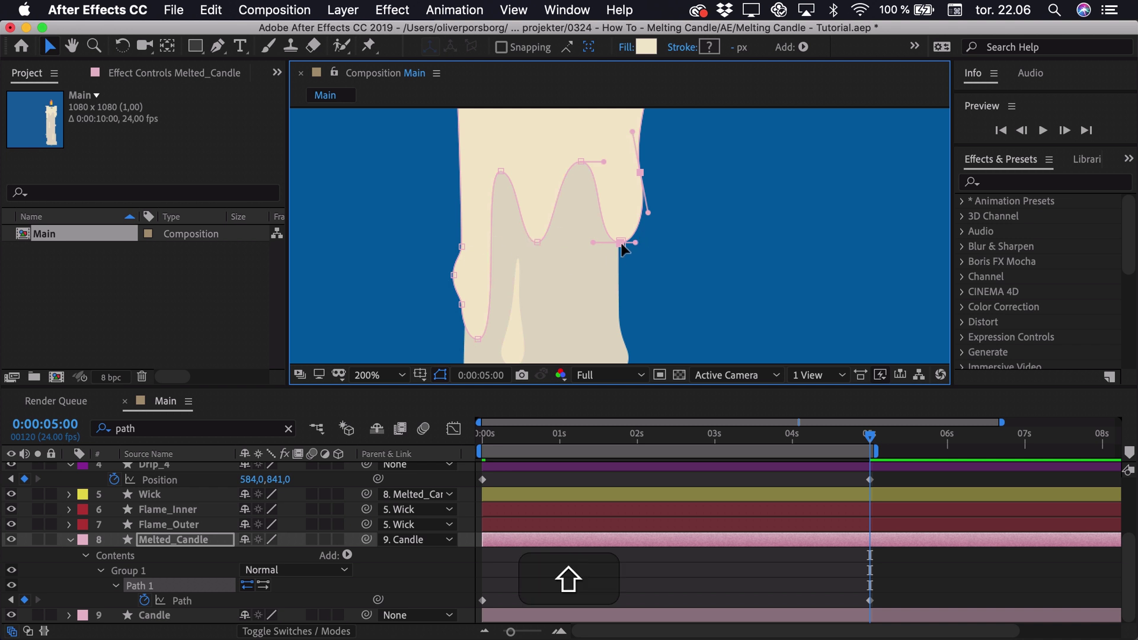
drag(621, 243, 620, 265)
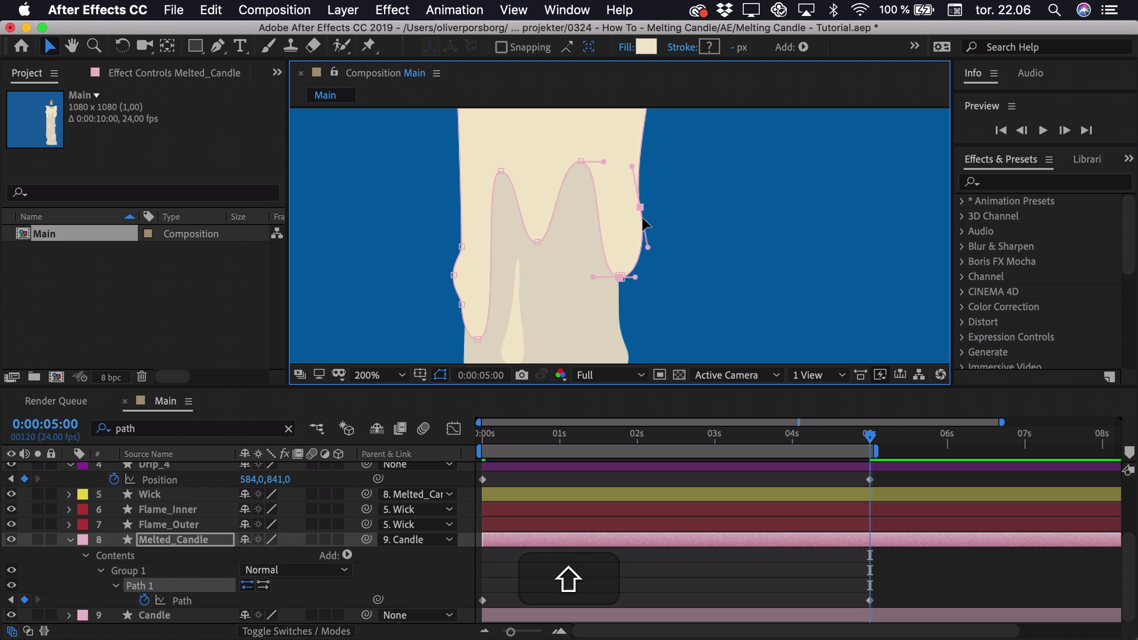
Lower the right-edge point of Melted_Candle's path closer to the drip's tip and shorten its lower handle
key(space)
drag(642, 200, 638, 260)
click(639, 237)
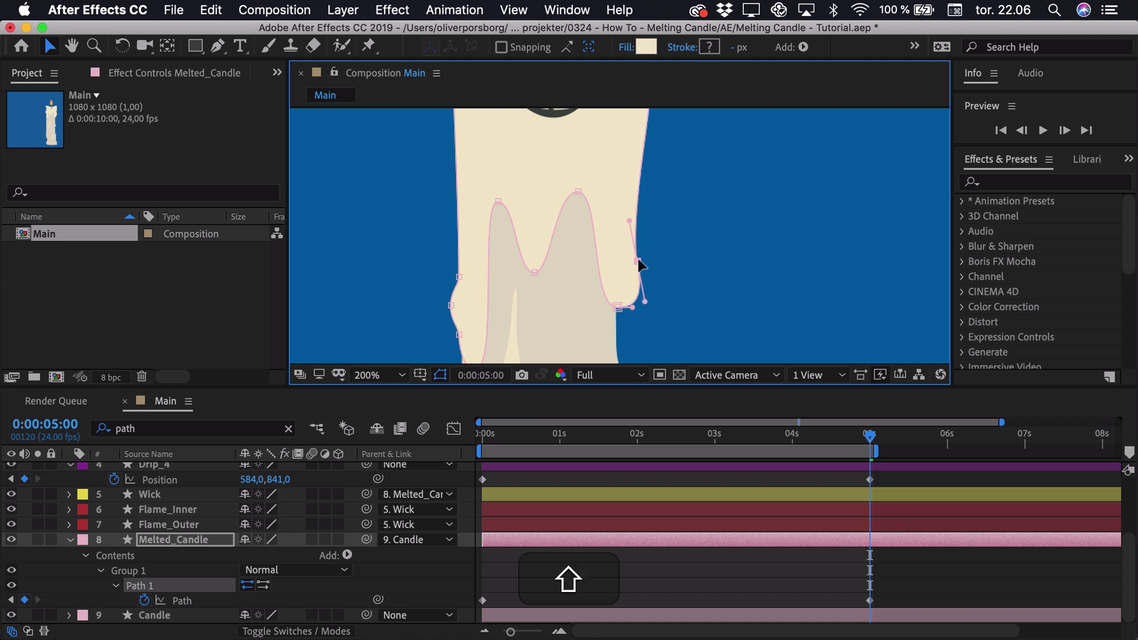
drag(645, 301, 643, 290)
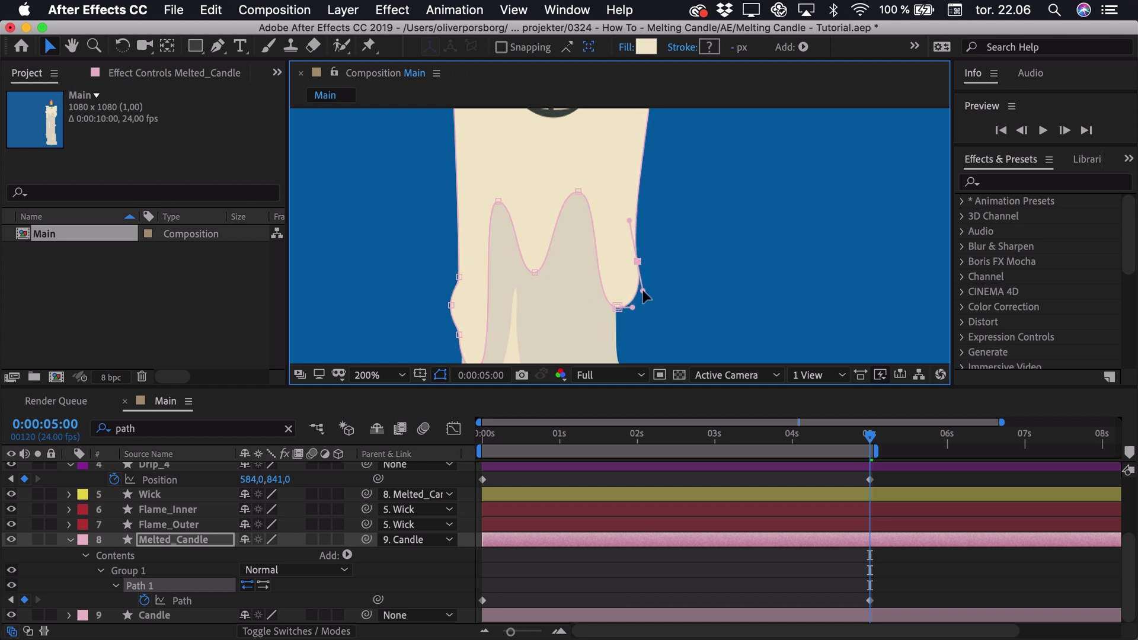
Scrub through the five-second animation to check how the melted wax moves along the candle, and return to 0 seconds
drag(554, 437, 864, 466)
key(space)
drag(582, 242, 623, 98)
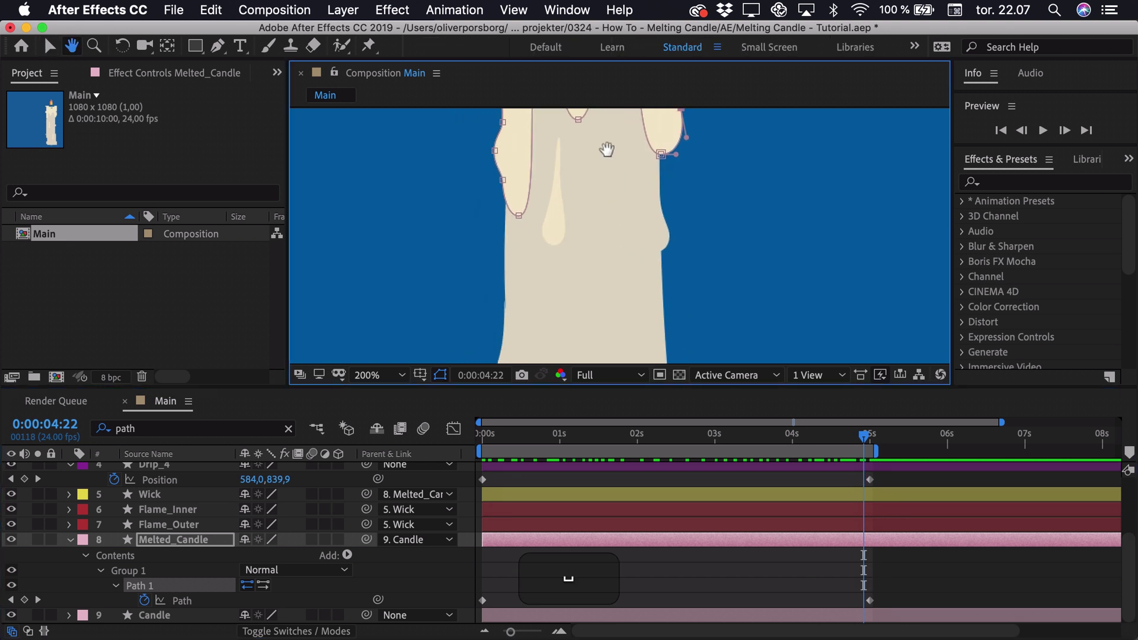
click(724, 439)
key(Home)
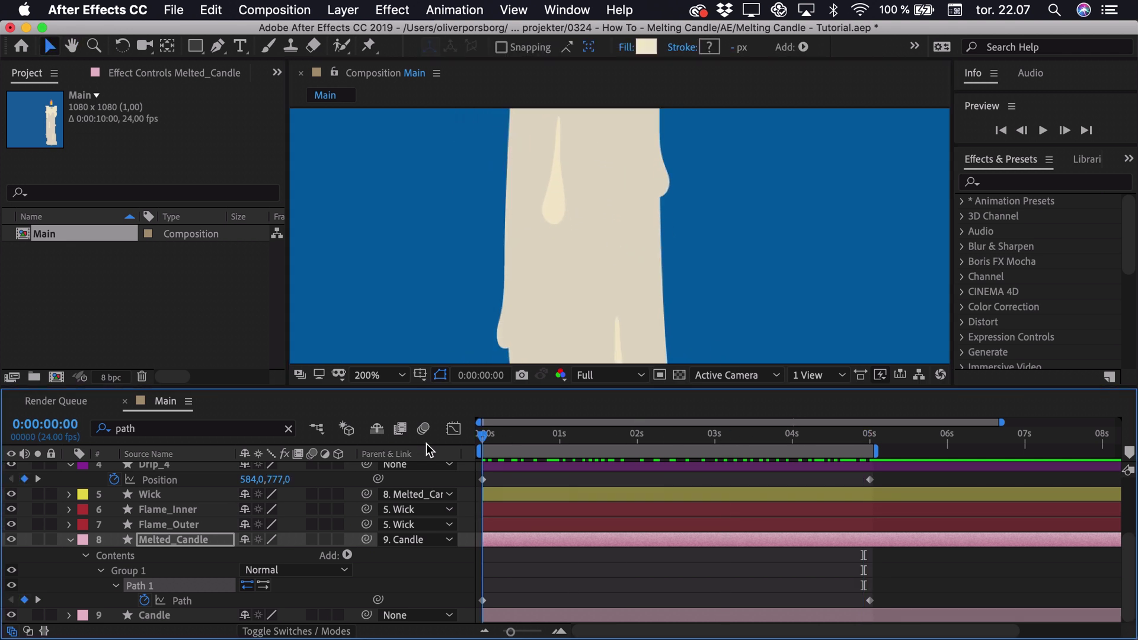
Collapse the revealed properties of all layers in the timeline and clear the layer selection
click(67, 539)
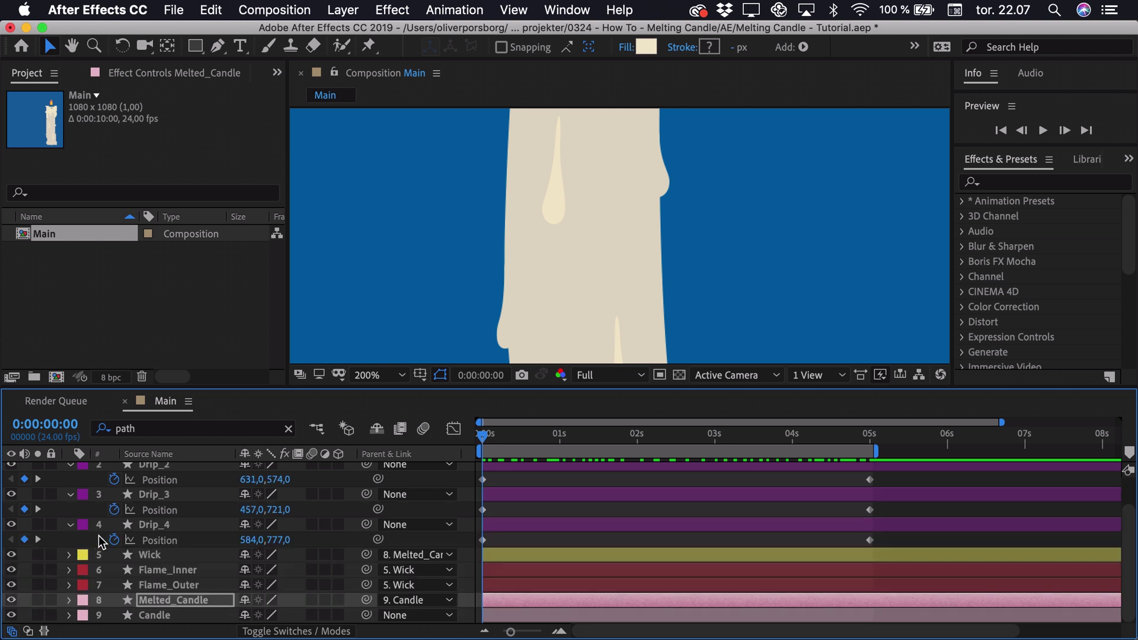
key(super+a)
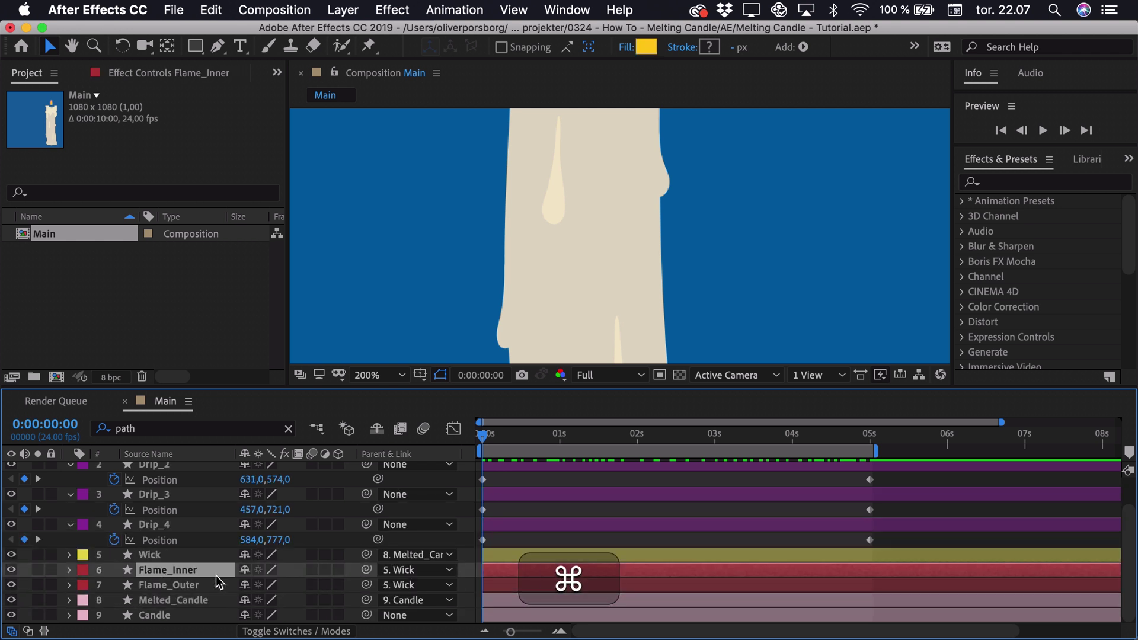
key(super+a)
key(u)
key(u)
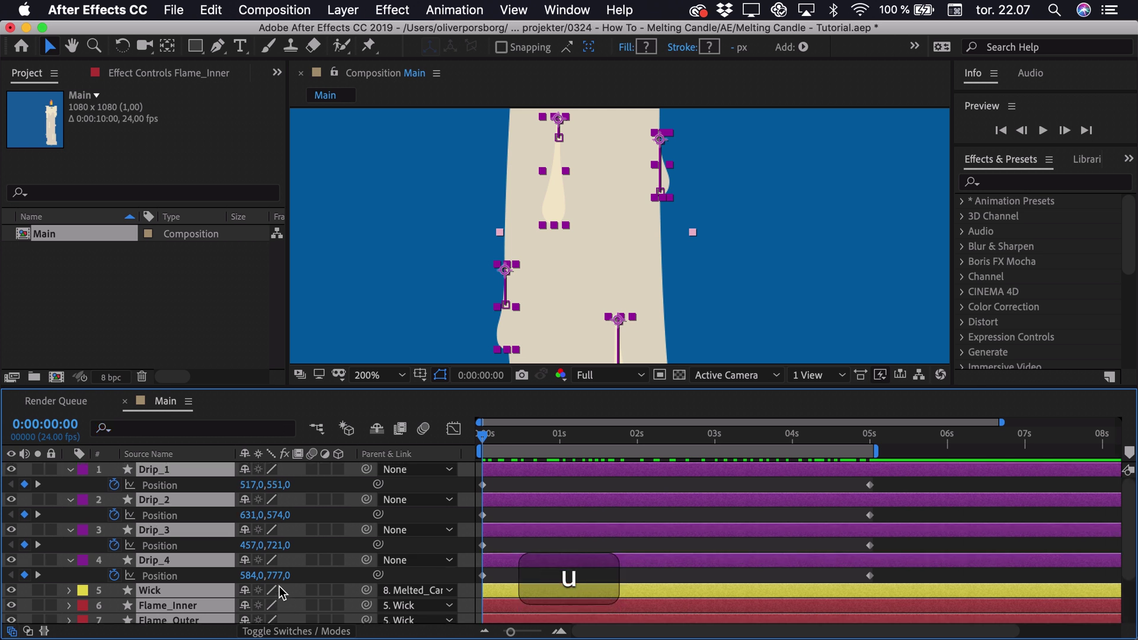
click(498, 608)
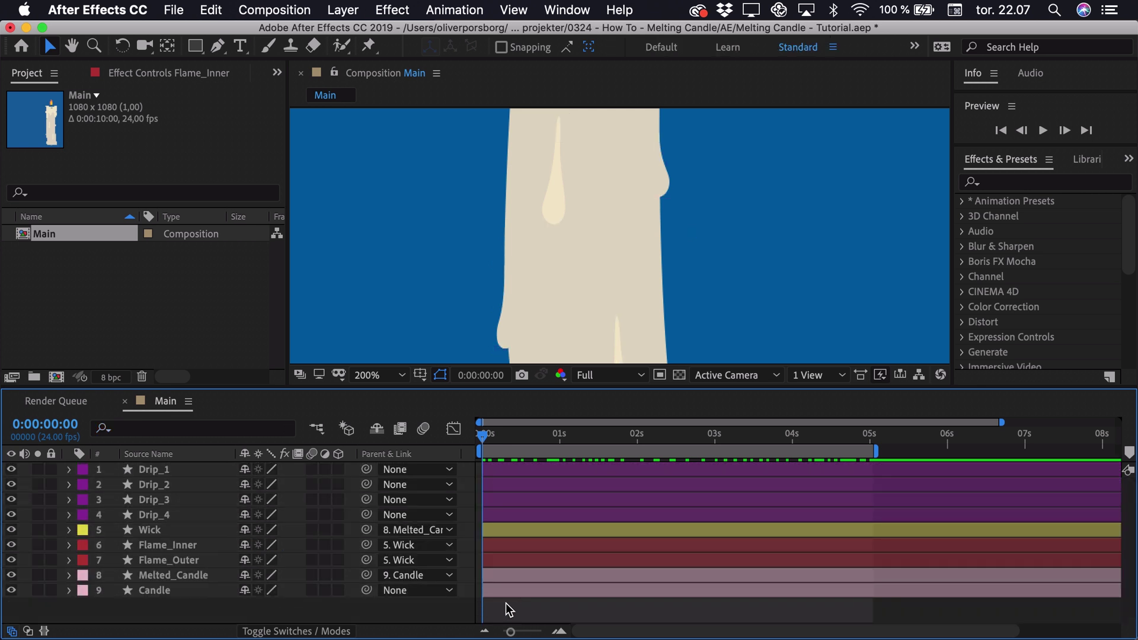
Filter Drip_1 through Drip_4 for "path" and add a Path keyframe to each of them at 0 seconds
click(165, 471)
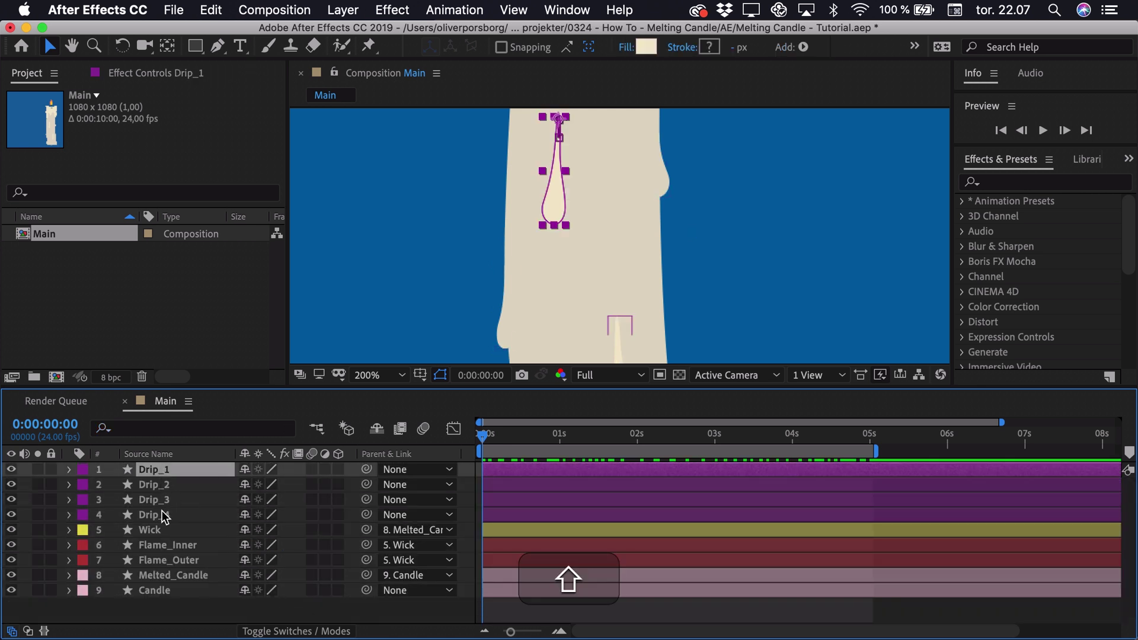
shift+click(166, 515)
click(151, 428)
text(path)
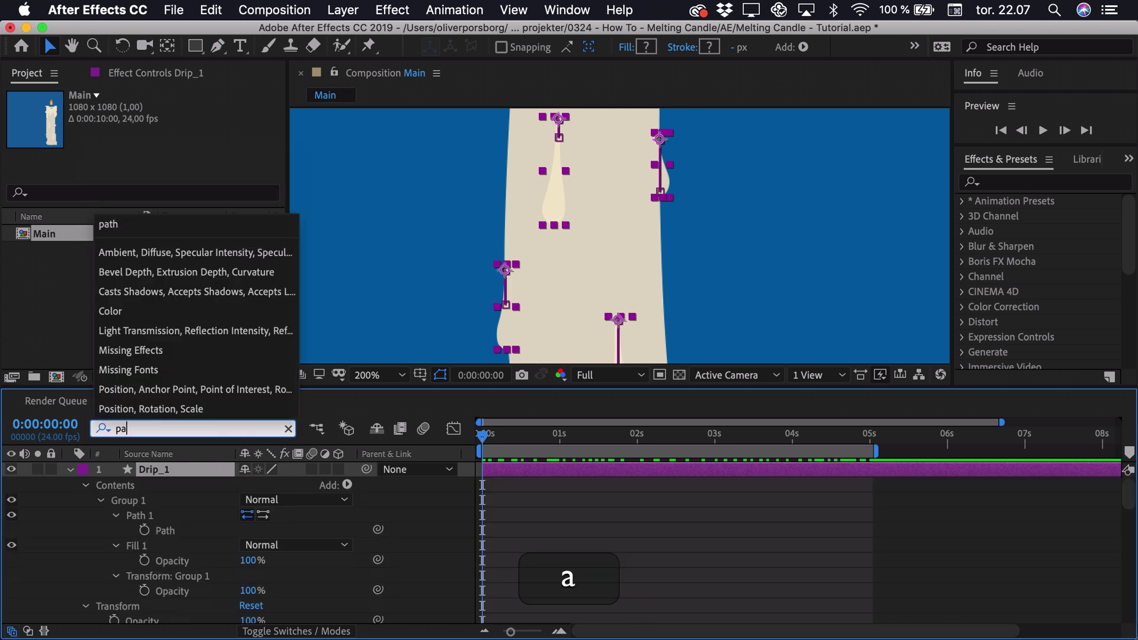
click(144, 529)
click(144, 606)
scroll(145, 606, down, 2)
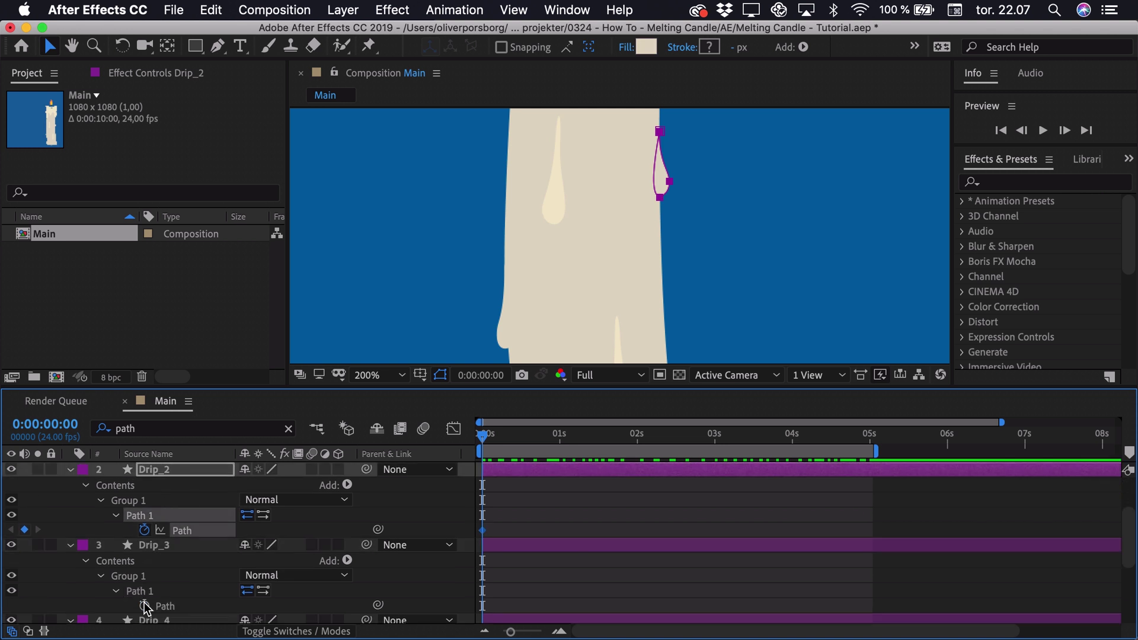
scroll(145, 606, down, 1)
click(145, 560)
scroll(145, 560, down, 2)
click(145, 576)
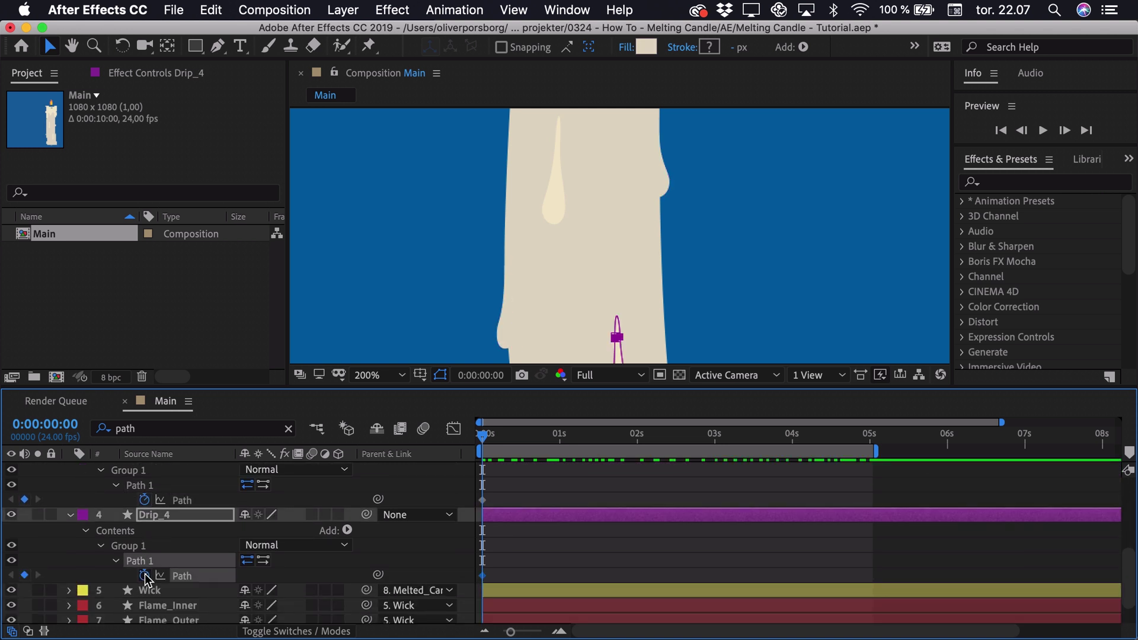
At 5 seconds, move the three lower points of Drip_1's path straight down to stretch the drip
click(874, 438)
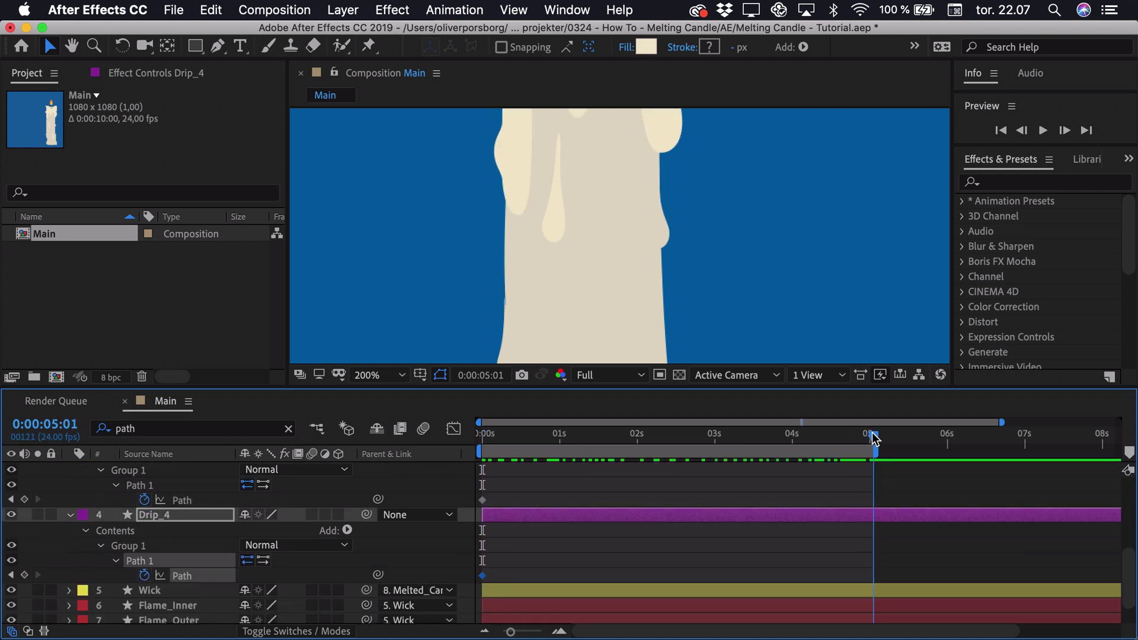
drag(873, 437, 870, 437)
mouse_move(599, 224)
mouse_down()
mouse_move(627, 231)
mouse_move(589, 221)
mouse_up()
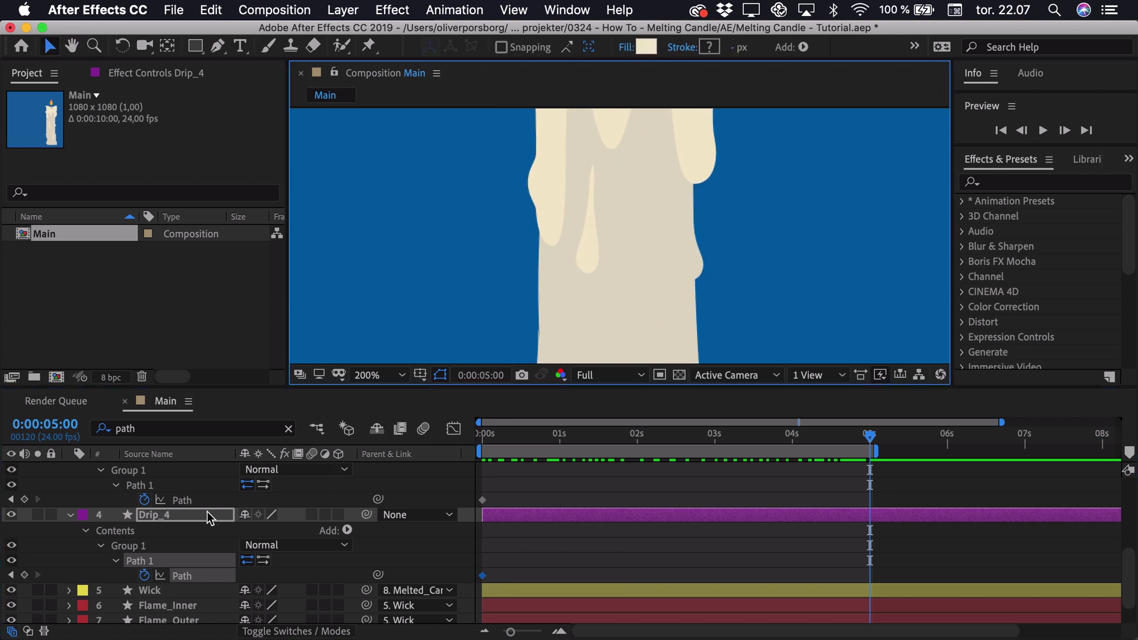
scroll(208, 511, up, 5)
click(159, 469)
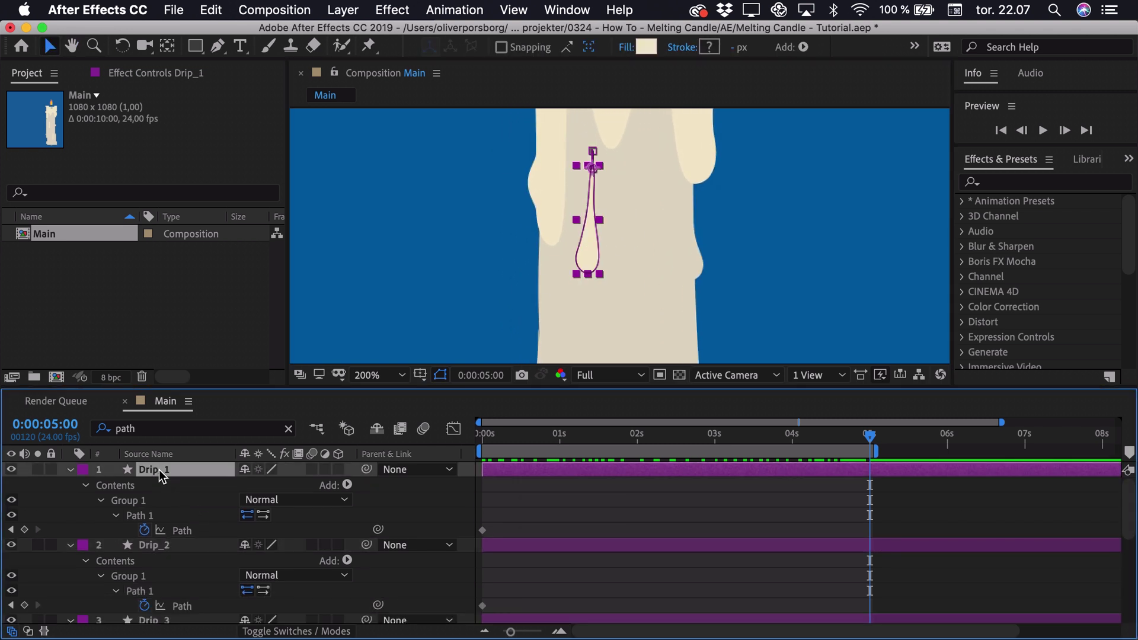
click(143, 517)
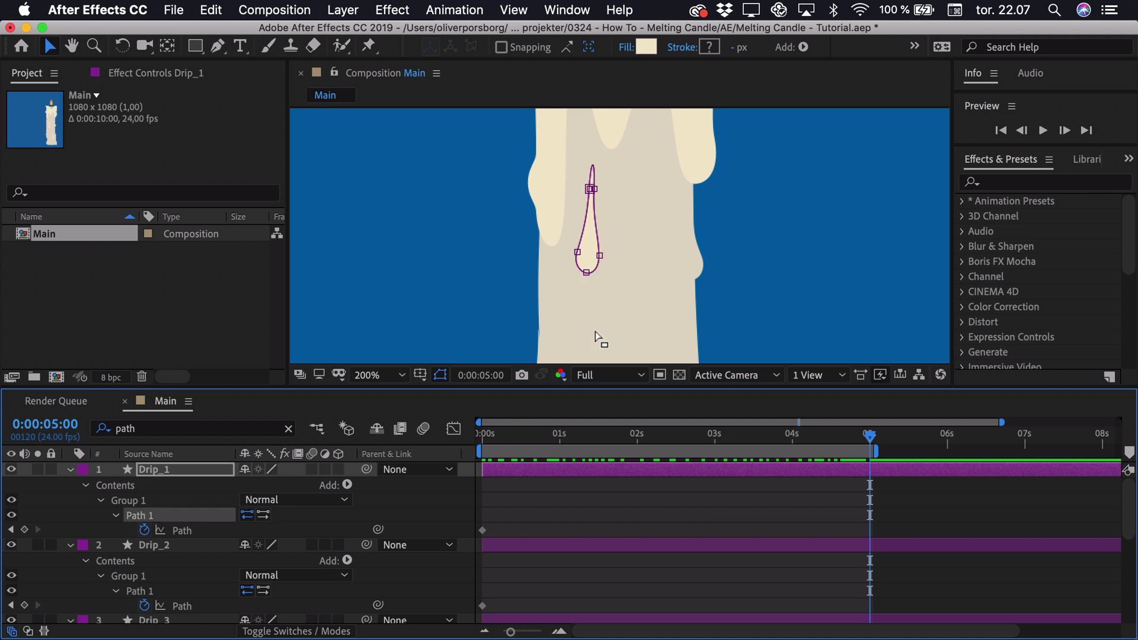
click(578, 254)
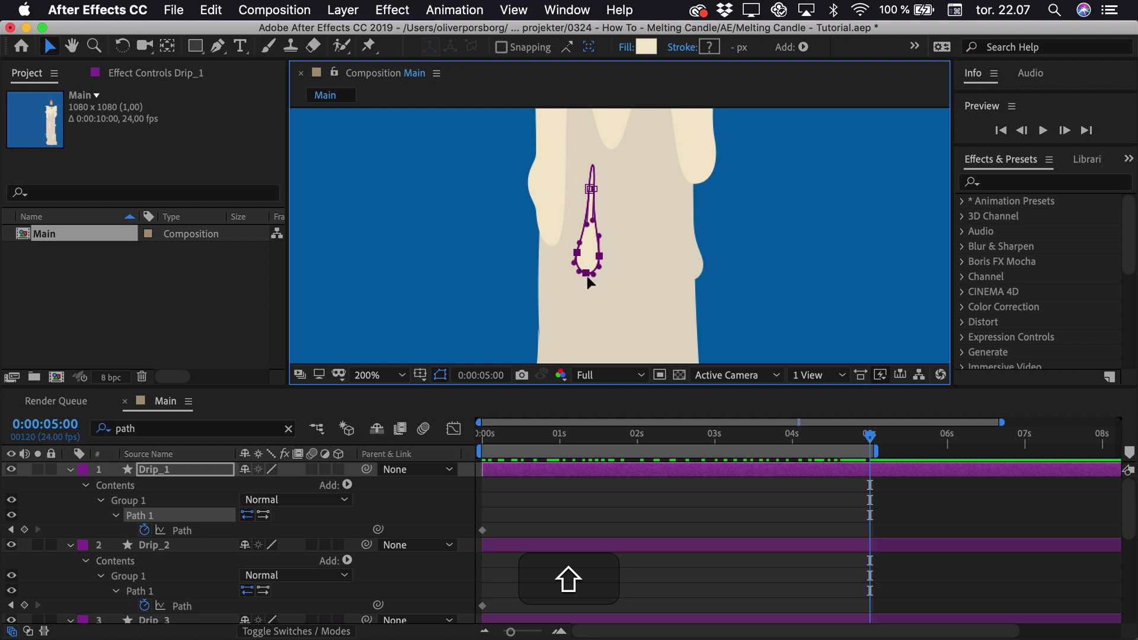
drag(587, 281, 587, 299)
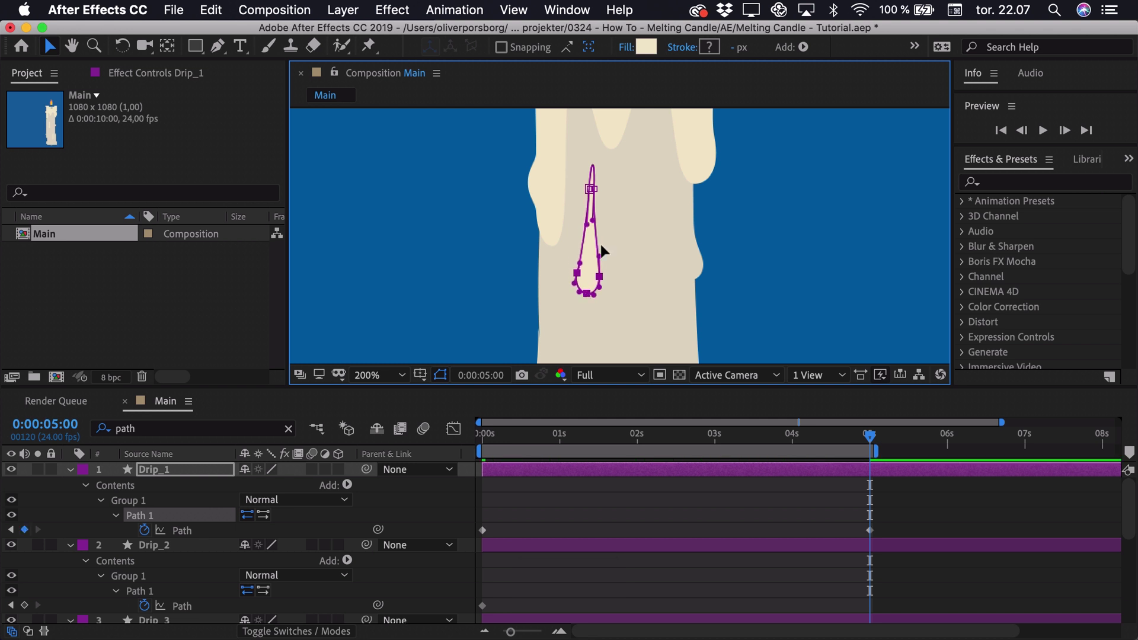
Narrow Drip_1 by moving the left and right side points of its rounded end slightly inward
click(198, 480)
click(577, 274)
shift+click(600, 277)
drag(600, 278, 597, 277)
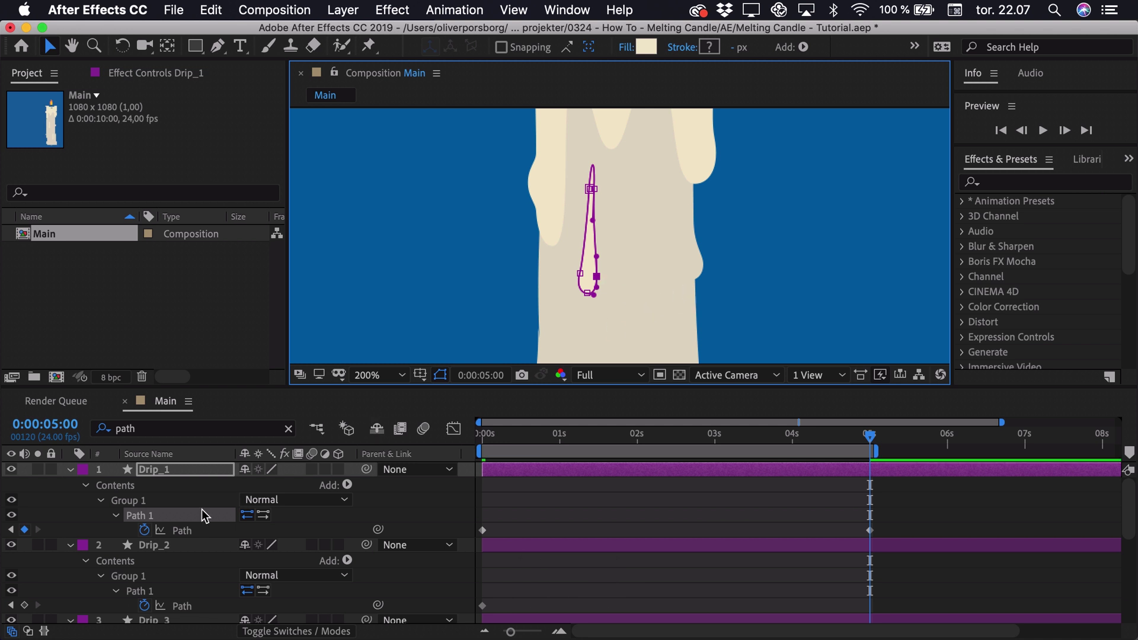
At 5 seconds, move the bottom and outer side points of Drip_2's path slightly down to lengthen the drip
click(168, 549)
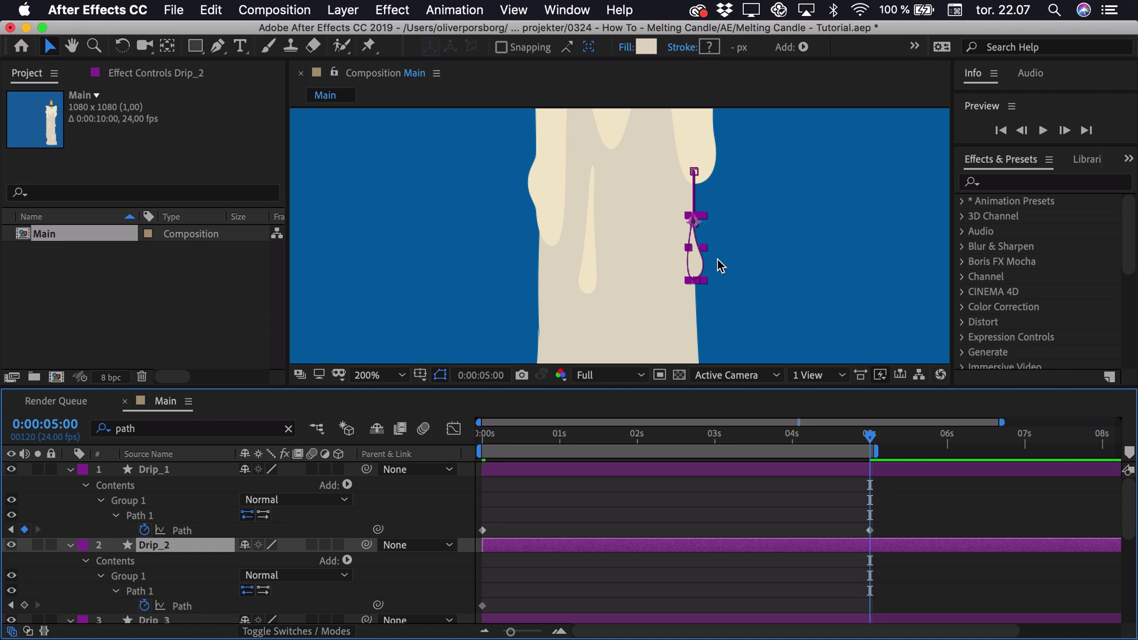
click(143, 591)
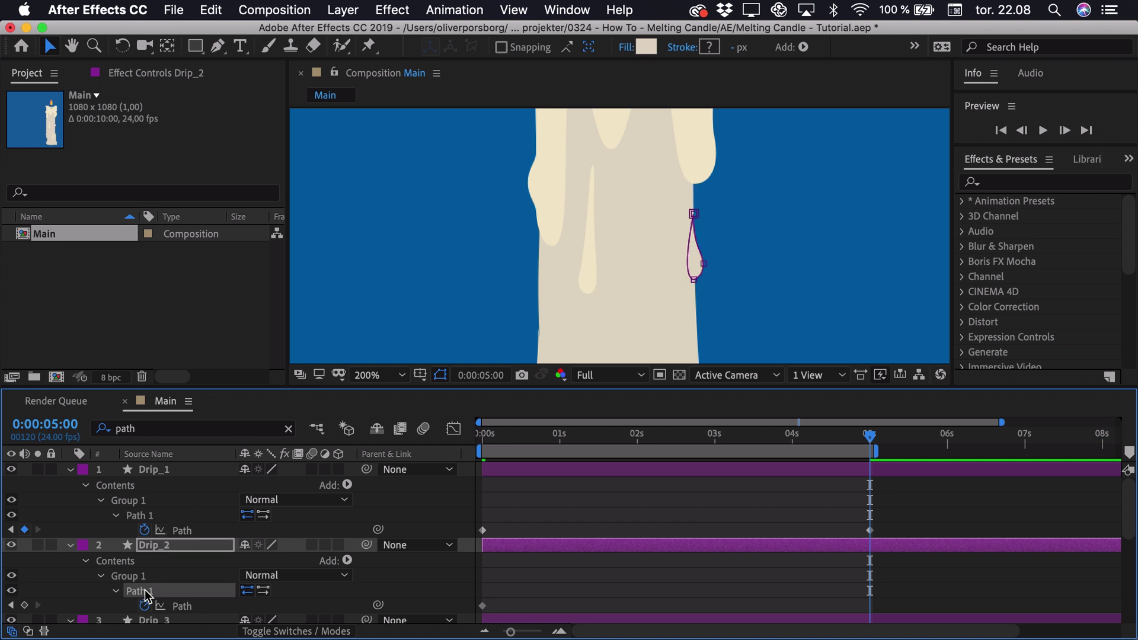
shift+click(693, 279)
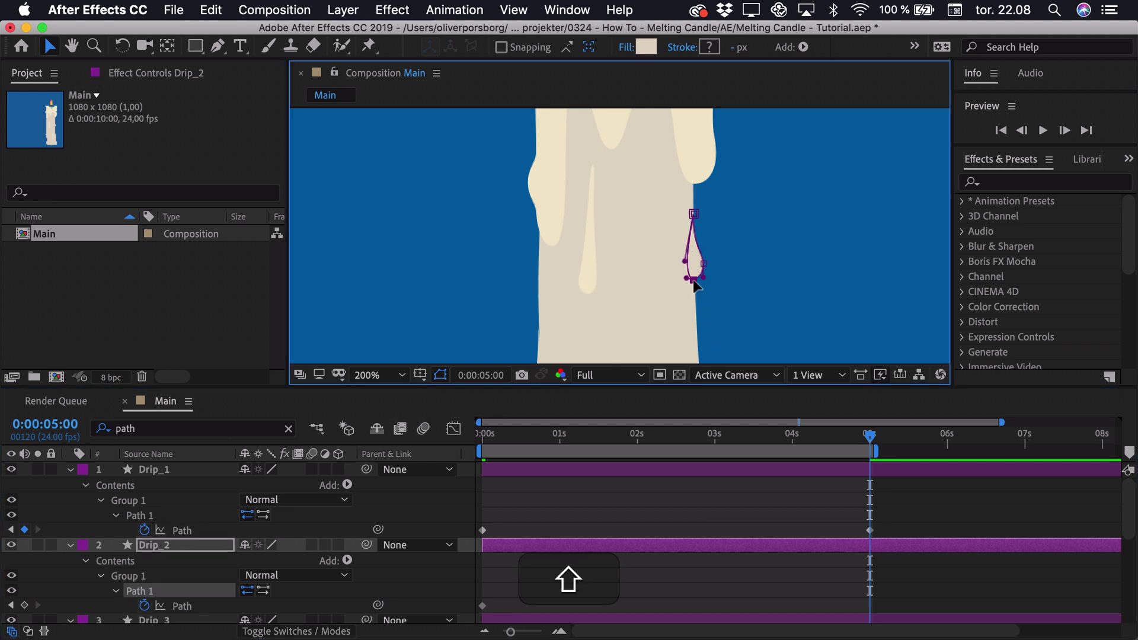
drag(695, 285, 693, 290)
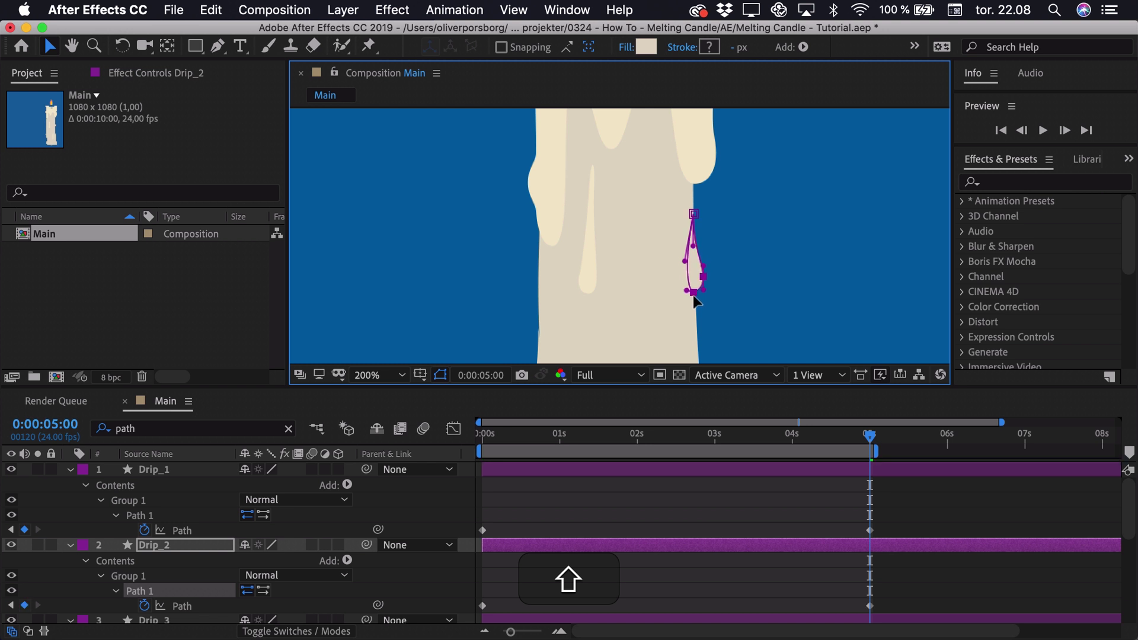
At 5 seconds, move the lower points of Drip_3's path straight down to stretch the drip
key(space)
drag(627, 330, 627, 173)
scroll(201, 575, down, 5)
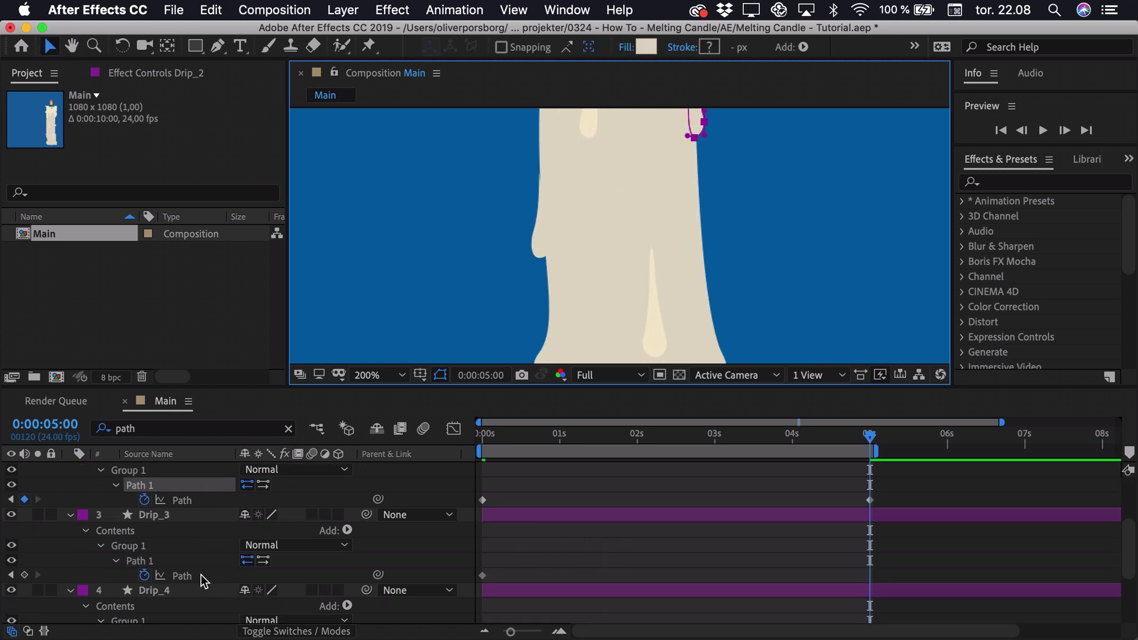
click(173, 513)
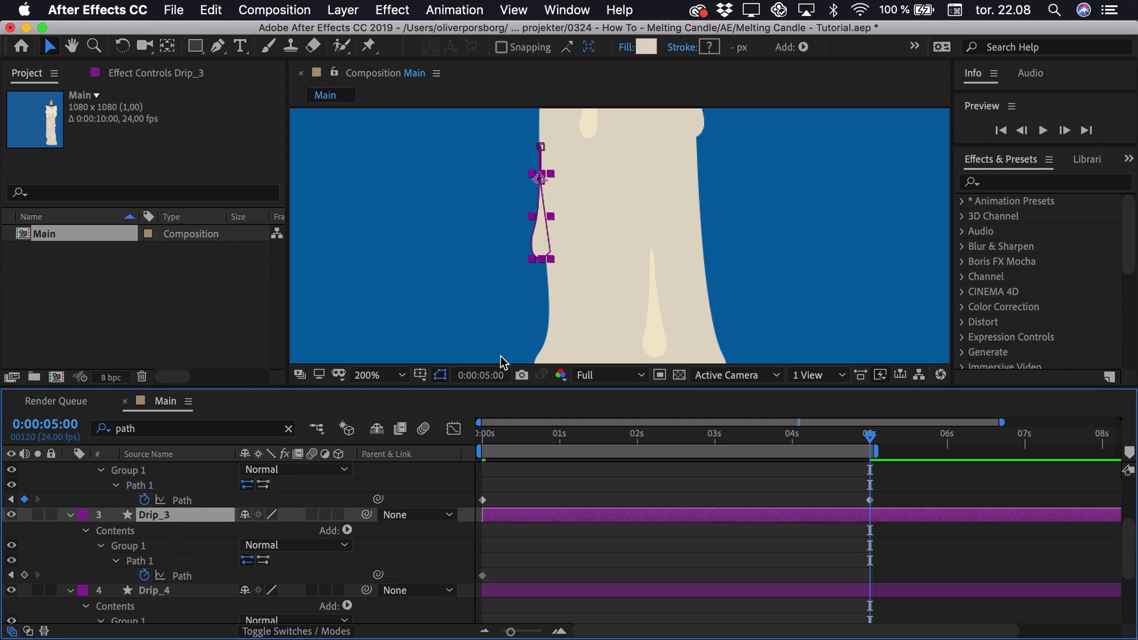
click(151, 561)
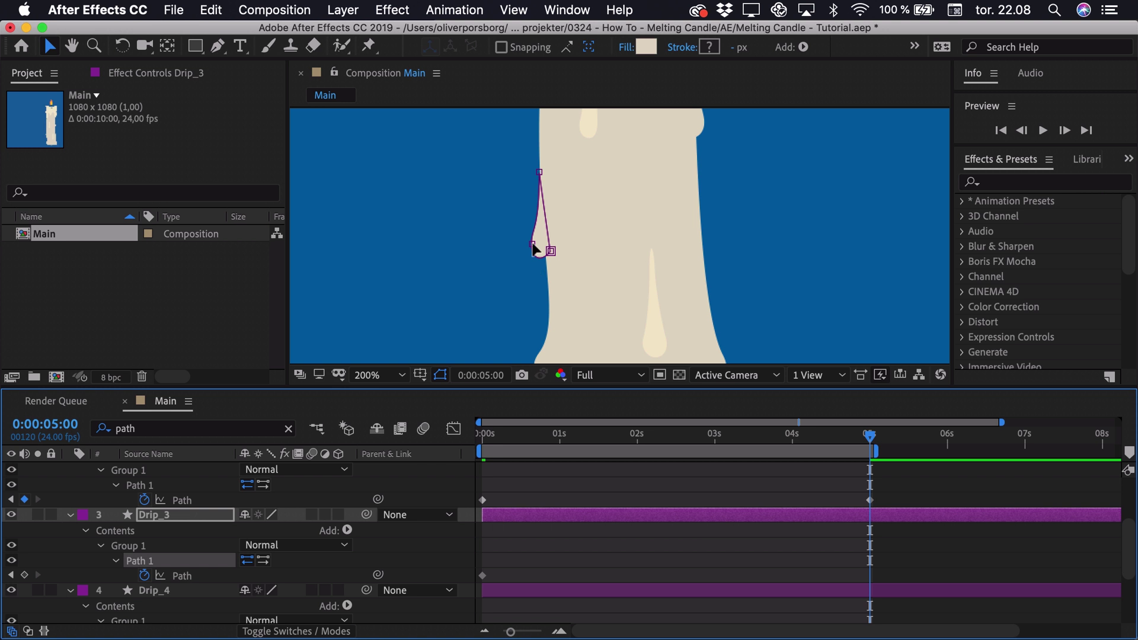
shift+click(551, 251)
drag(535, 251, 535, 272)
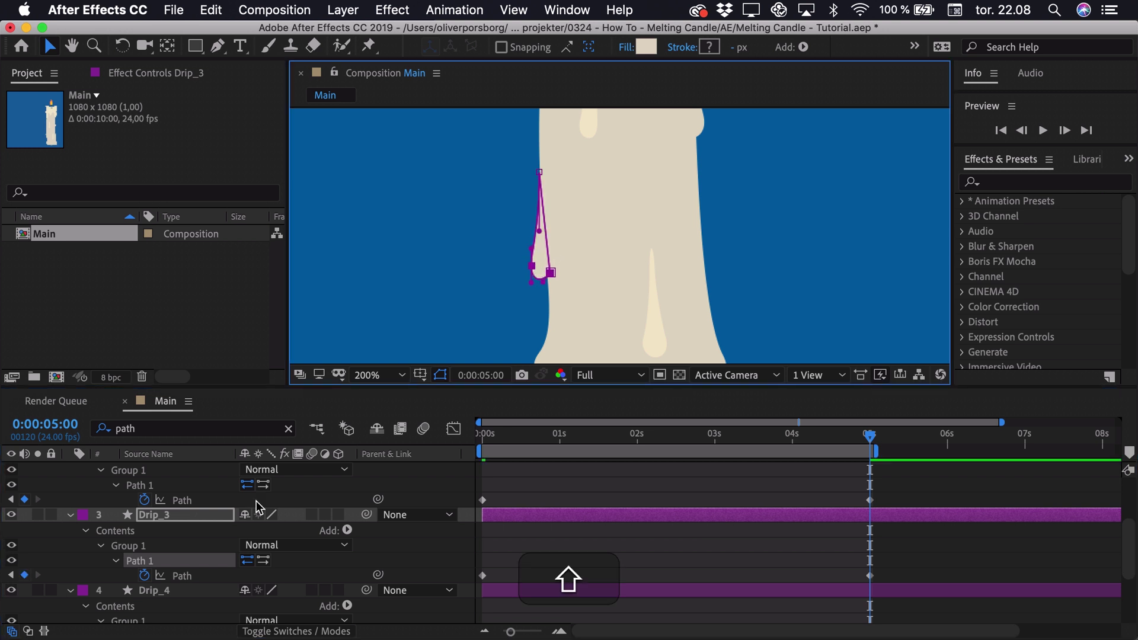
Refine the rounded end of Drip_3 by moving its lower right point slightly up and inward, and scrub the timeline to check the motion
click(142, 545)
click(148, 560)
click(550, 272)
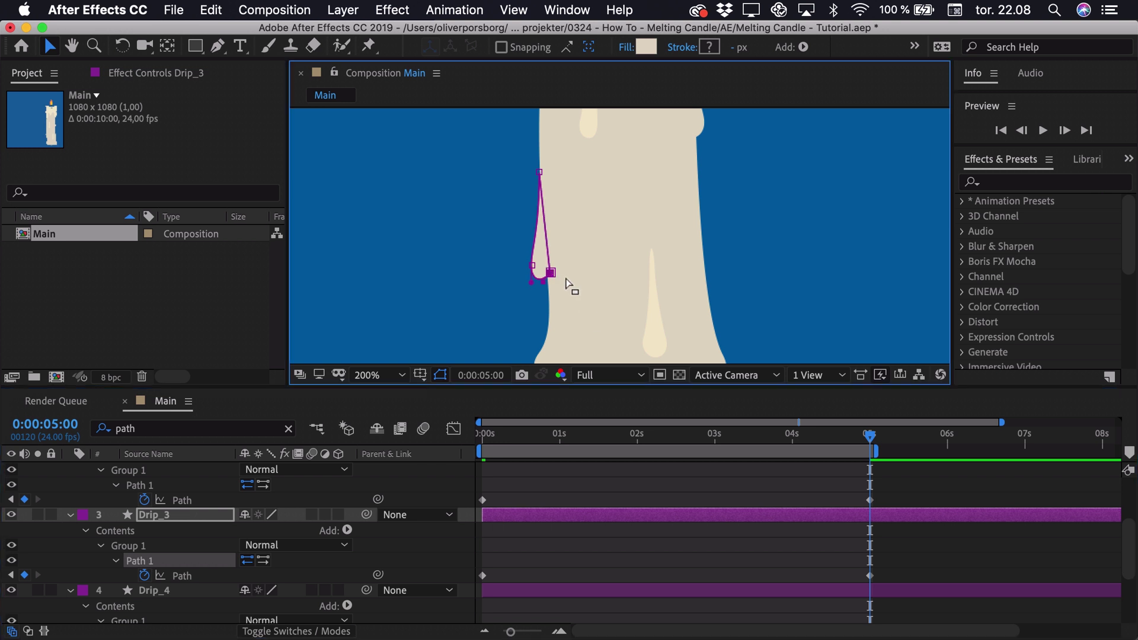
mouse_move(551, 273)
mouse_down()
mouse_move(541, 272)
mouse_move(545, 237)
mouse_move(546, 267)
mouse_up()
key(shift)
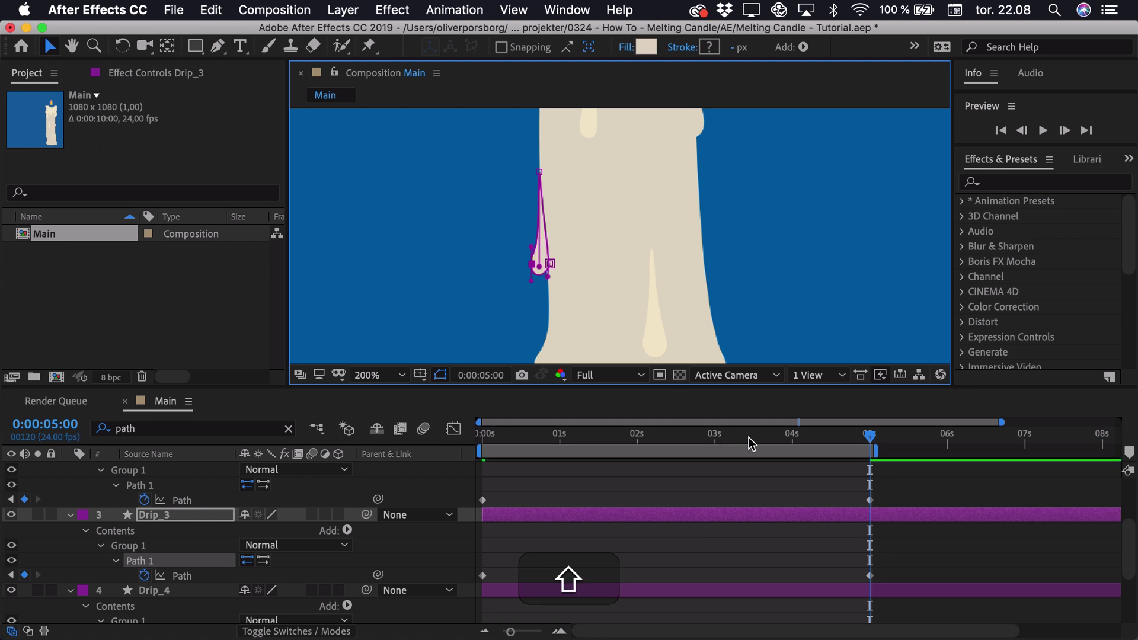
click(699, 516)
click(691, 471)
drag(700, 438, 870, 495)
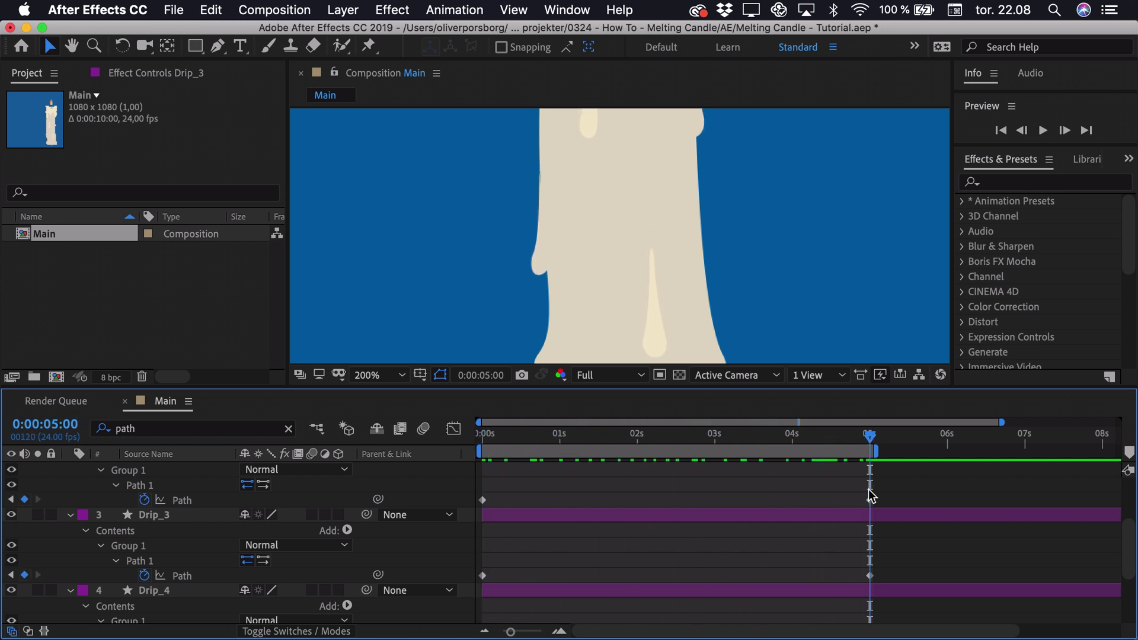
At 5 seconds, move the three lower points of Drip_4's path straight down to stretch the drip
click(654, 291)
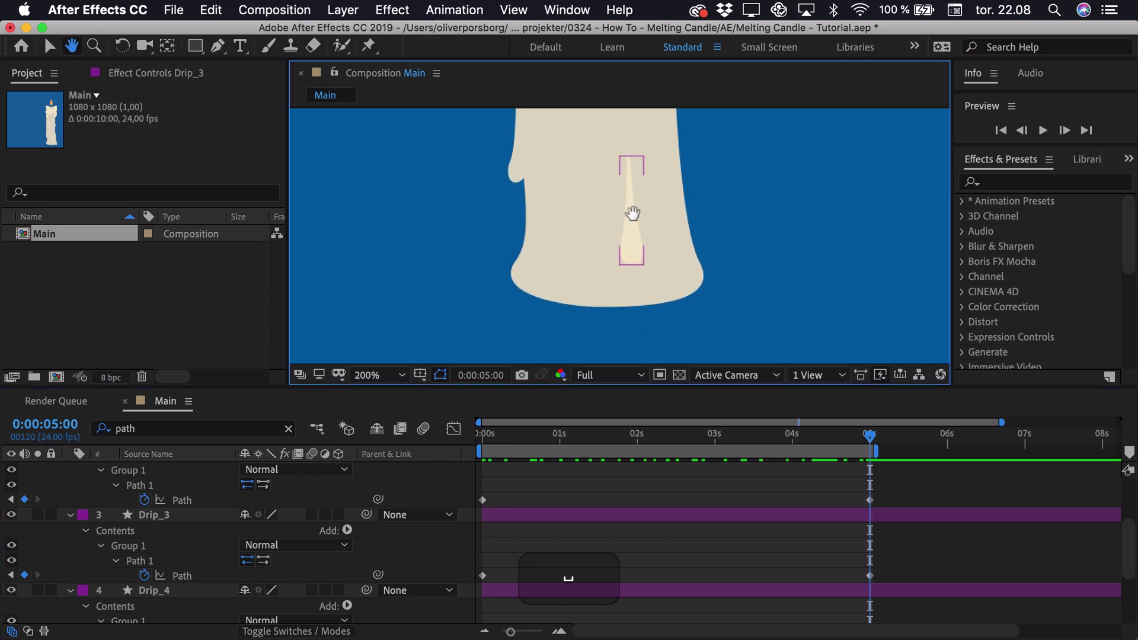
click(633, 251)
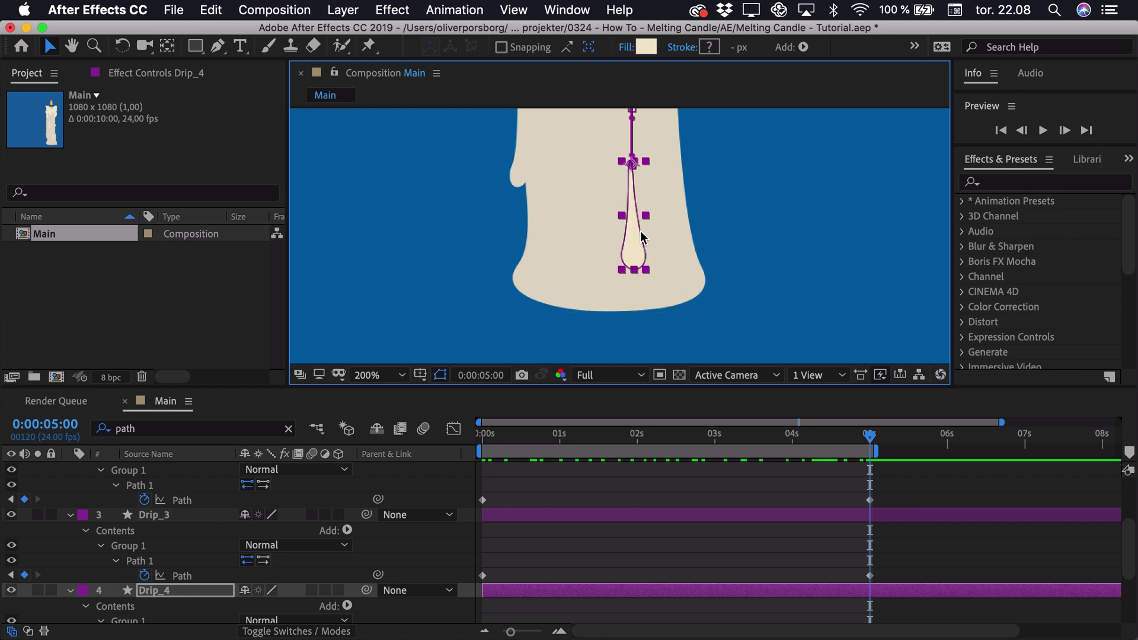
scroll(178, 529, down, 2)
scroll(175, 529, down, 2)
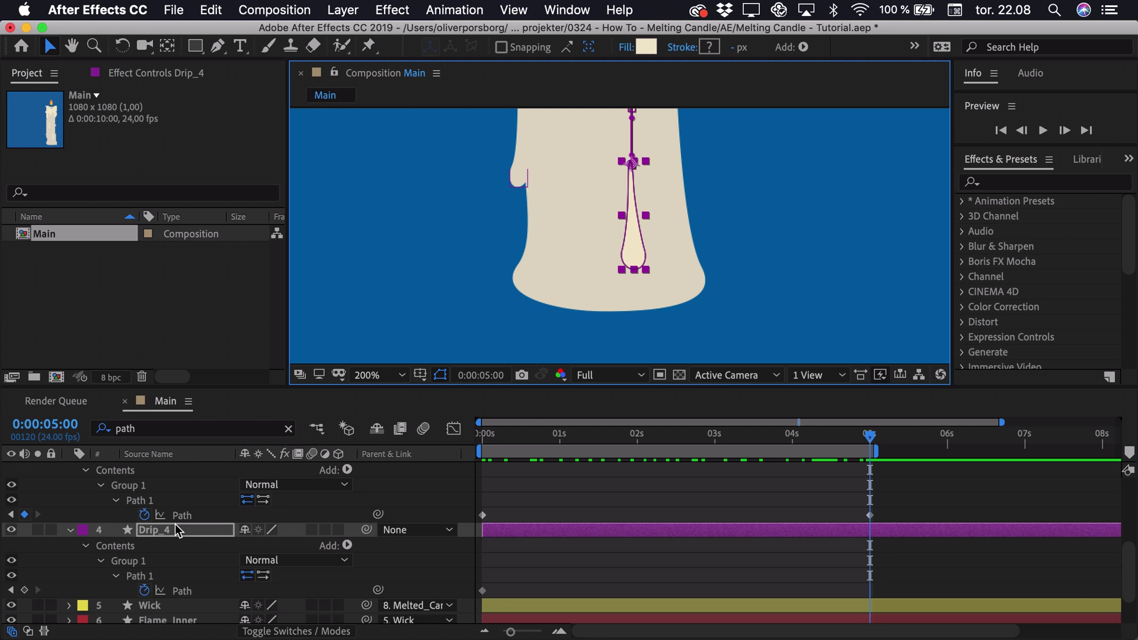
click(140, 575)
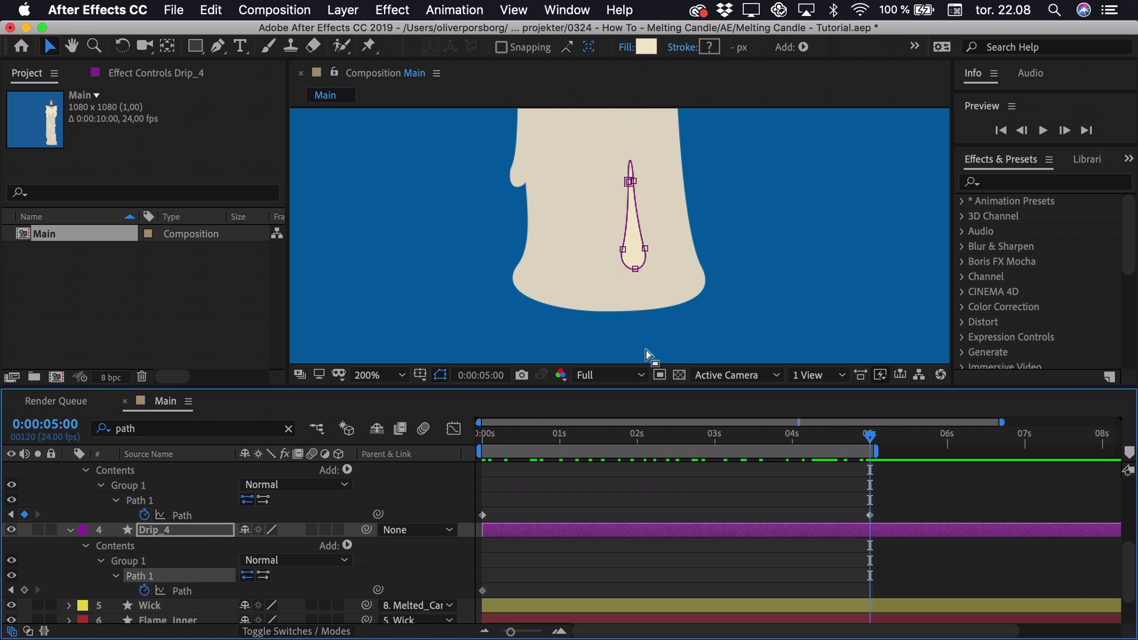
click(634, 269)
shift+click(622, 249)
shift+click(644, 249)
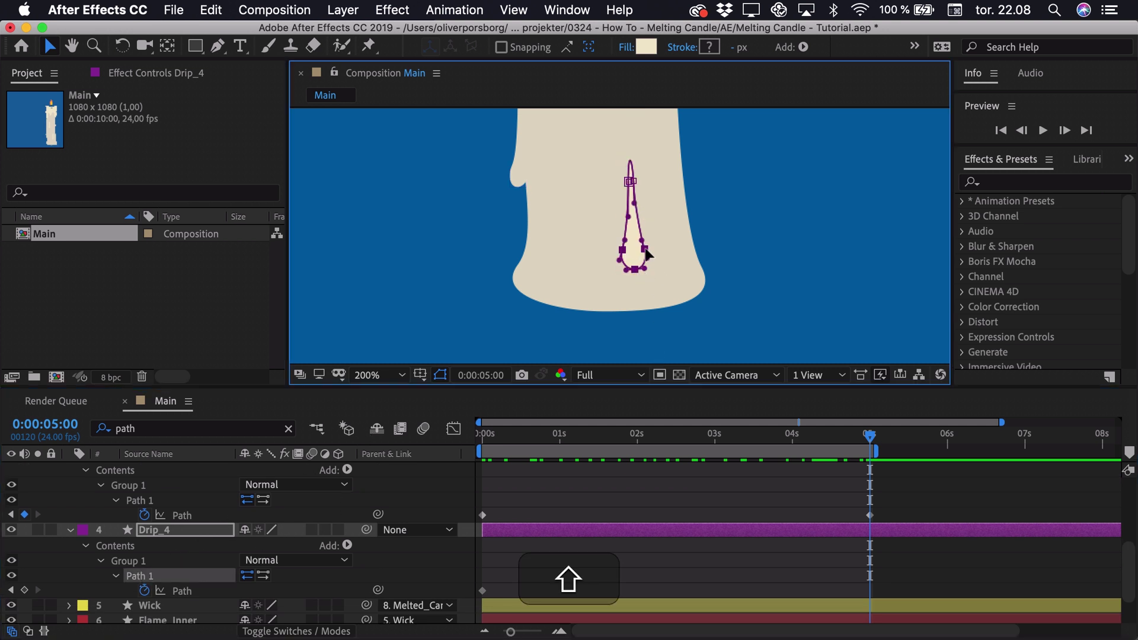
drag(638, 273, 638, 289)
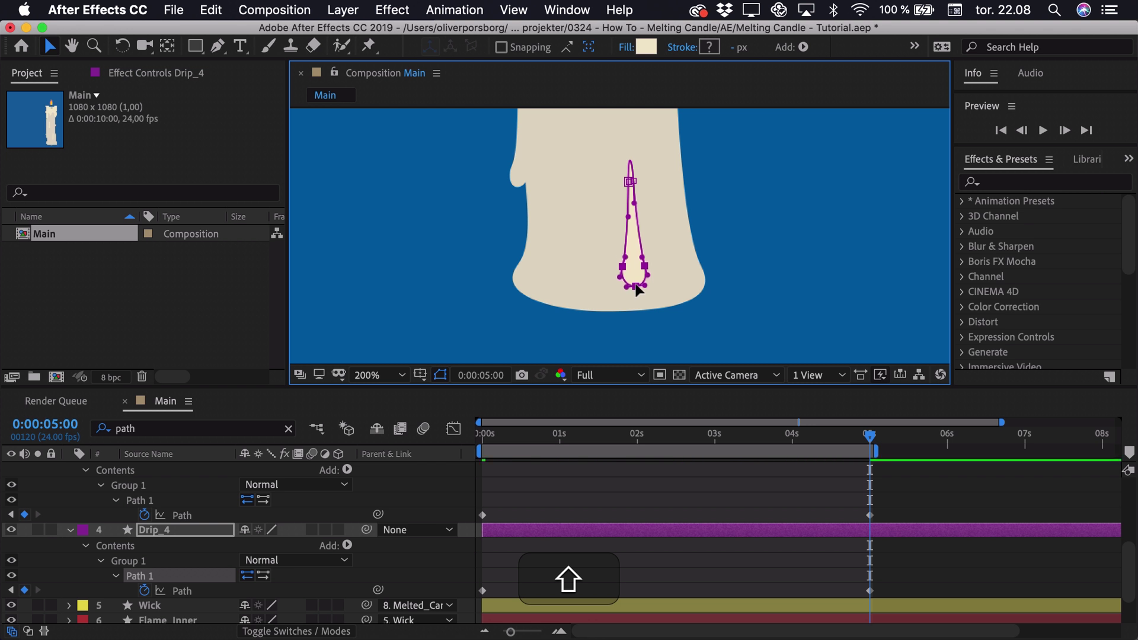
Bend the lower end of Drip_4 to the right by shifting its lower path points and adjusting their handles, and scrub to check it
click(153, 576)
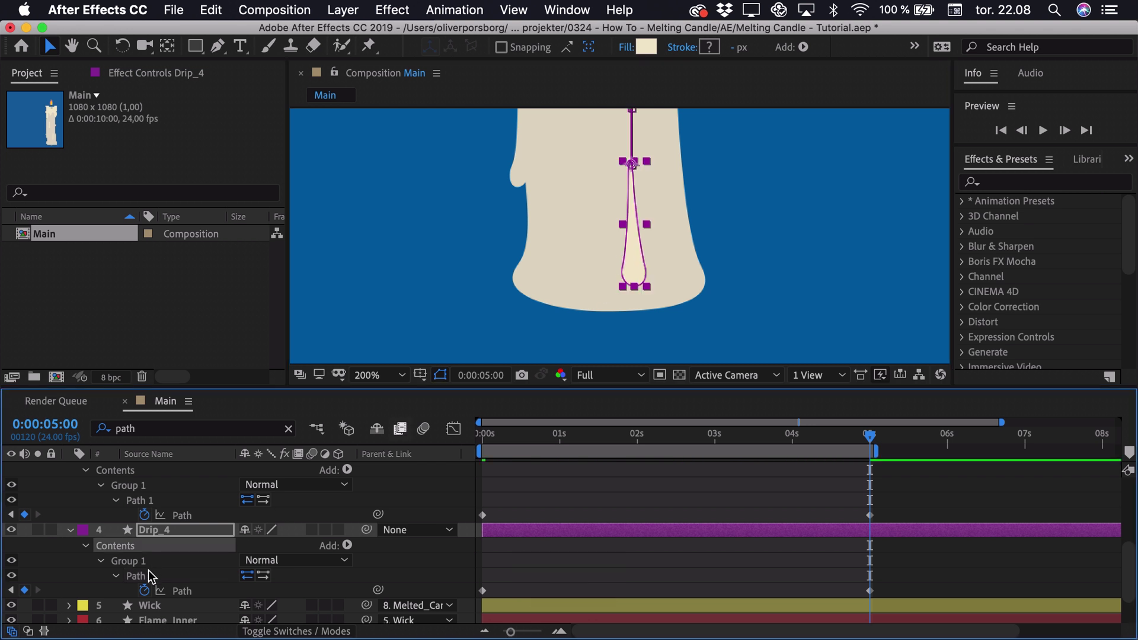
drag(636, 285, 637, 248)
click(657, 286)
click(651, 261)
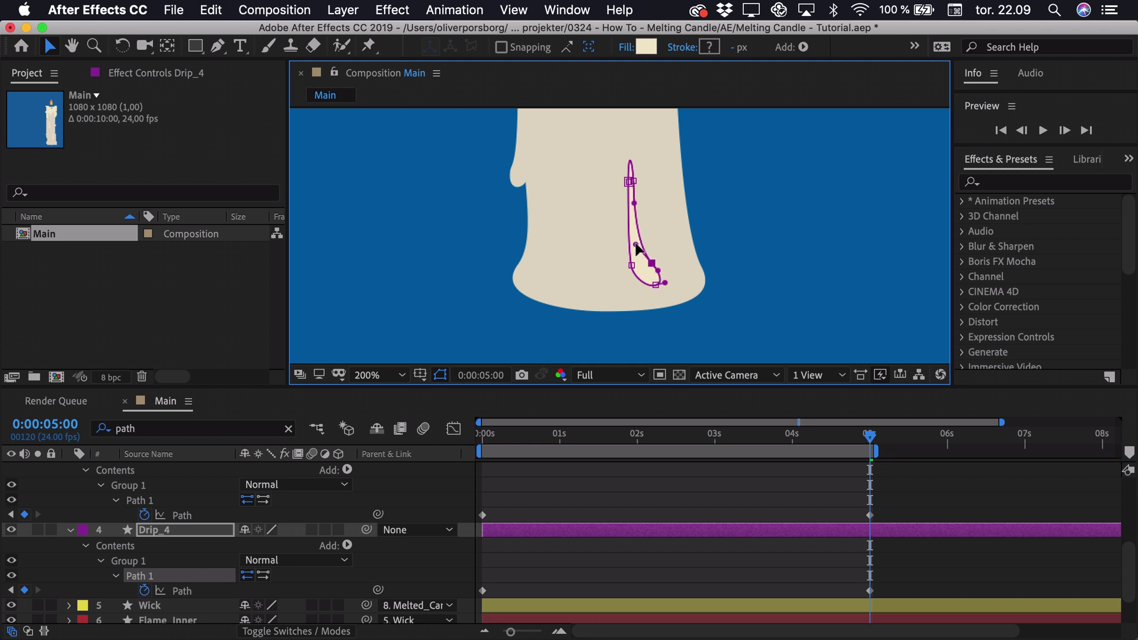
click(795, 473)
drag(830, 438, 865, 438)
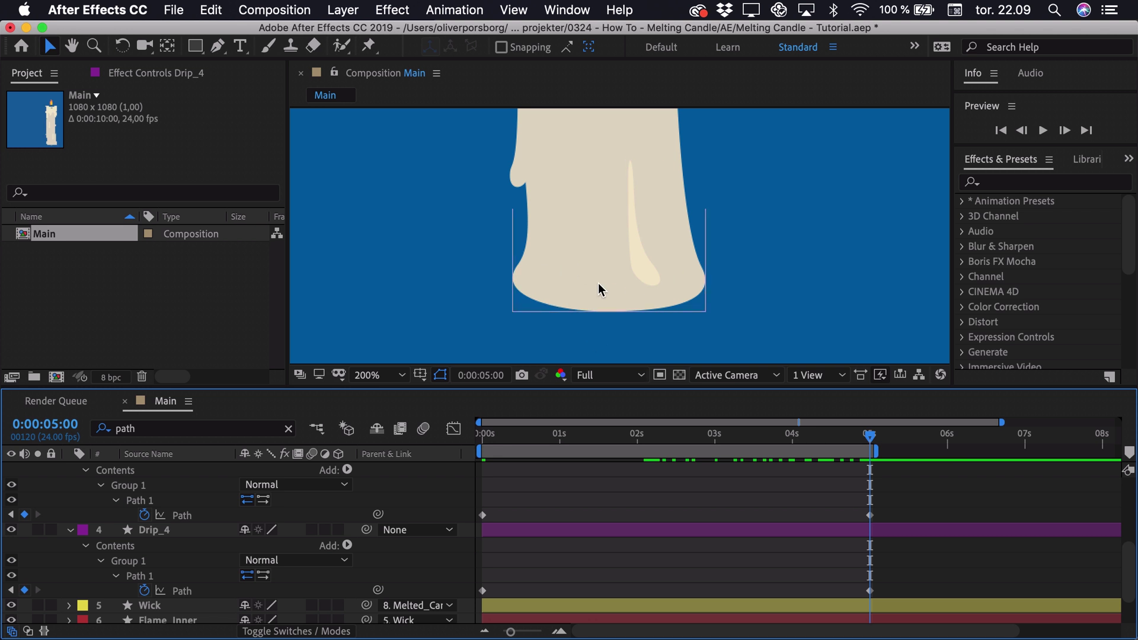
Reveal the Candle layer's path property and add a Path keyframe to it at 0 seconds
click(578, 294)
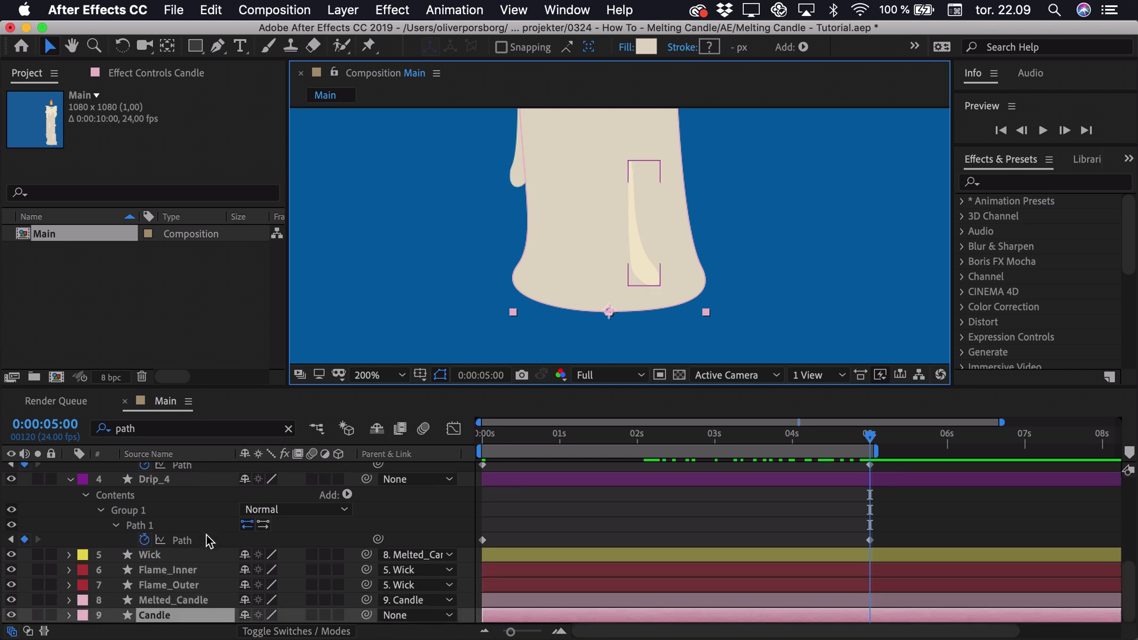
scroll(206, 534, down, 3)
click(149, 425)
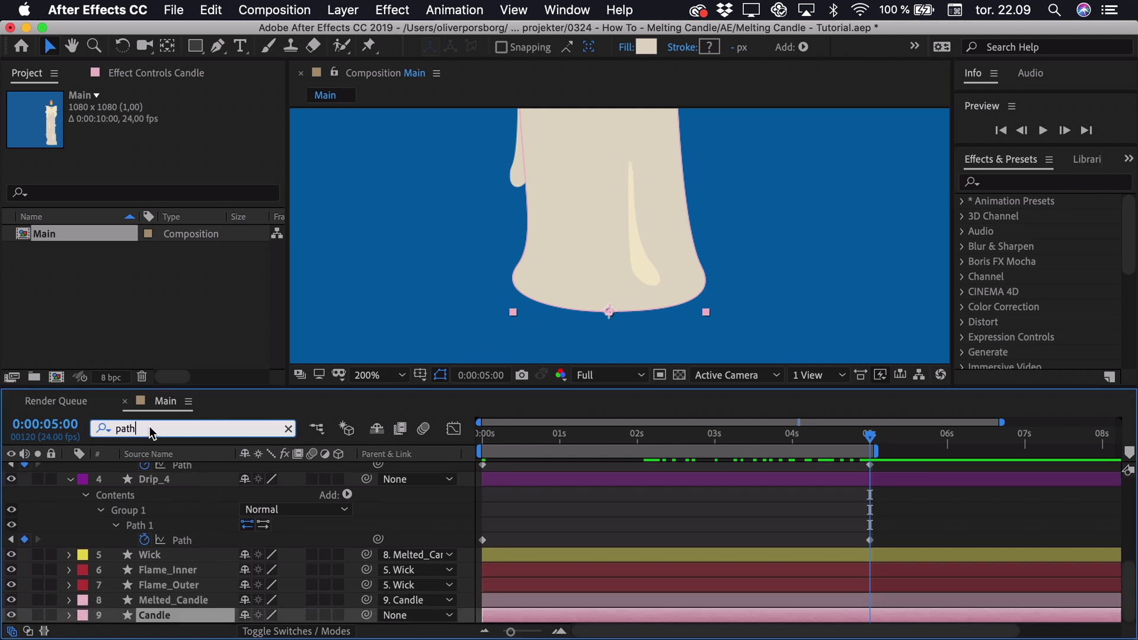
key(Return)
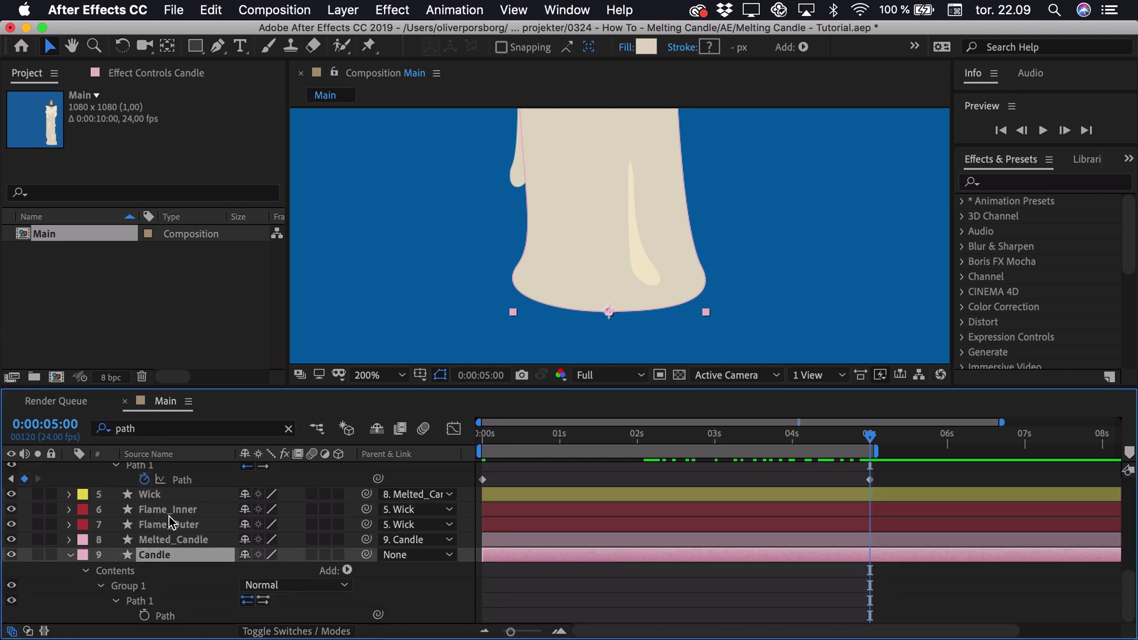
click(168, 617)
key(Home)
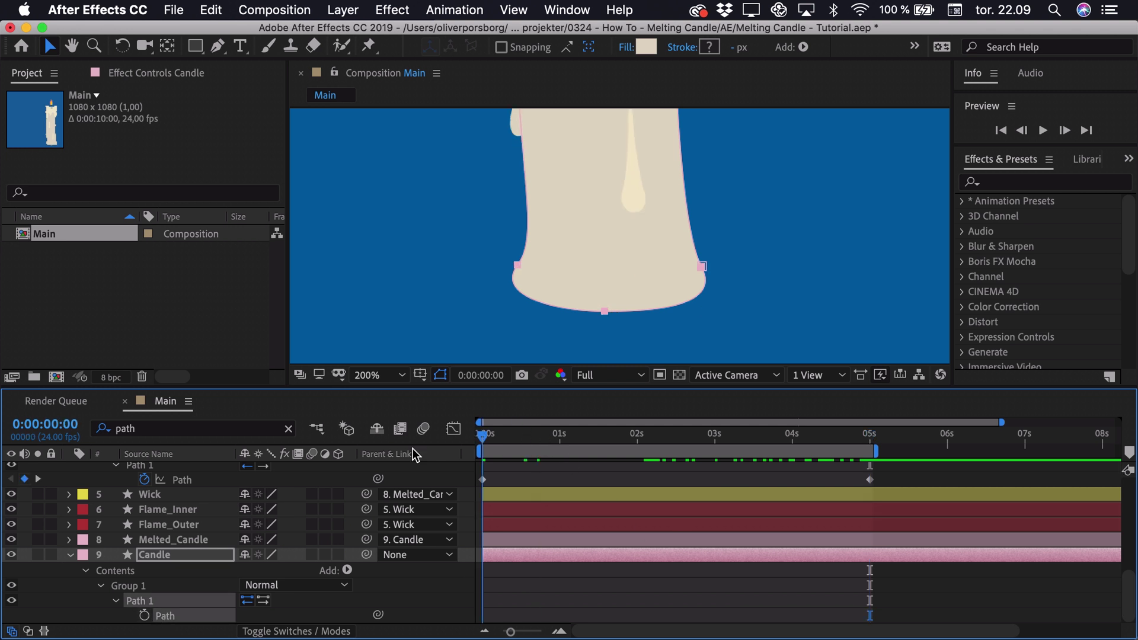
click(144, 616)
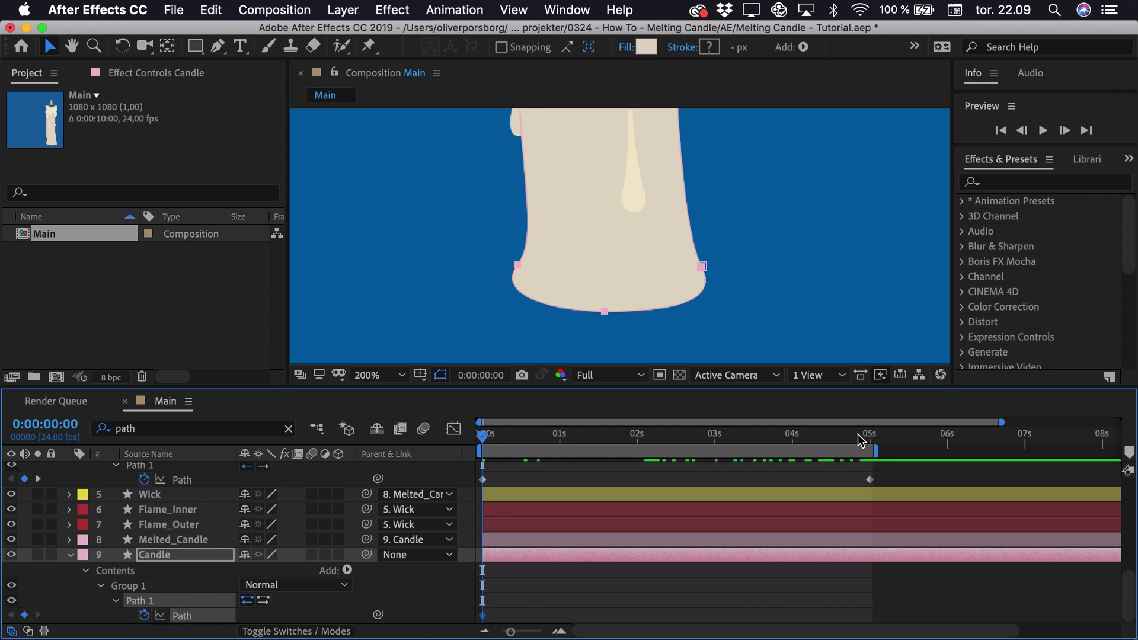
At 5 seconds, flare the left side of the Candle's base outward with its point and handles, and move the bottom center point down
drag(859, 434, 869, 435)
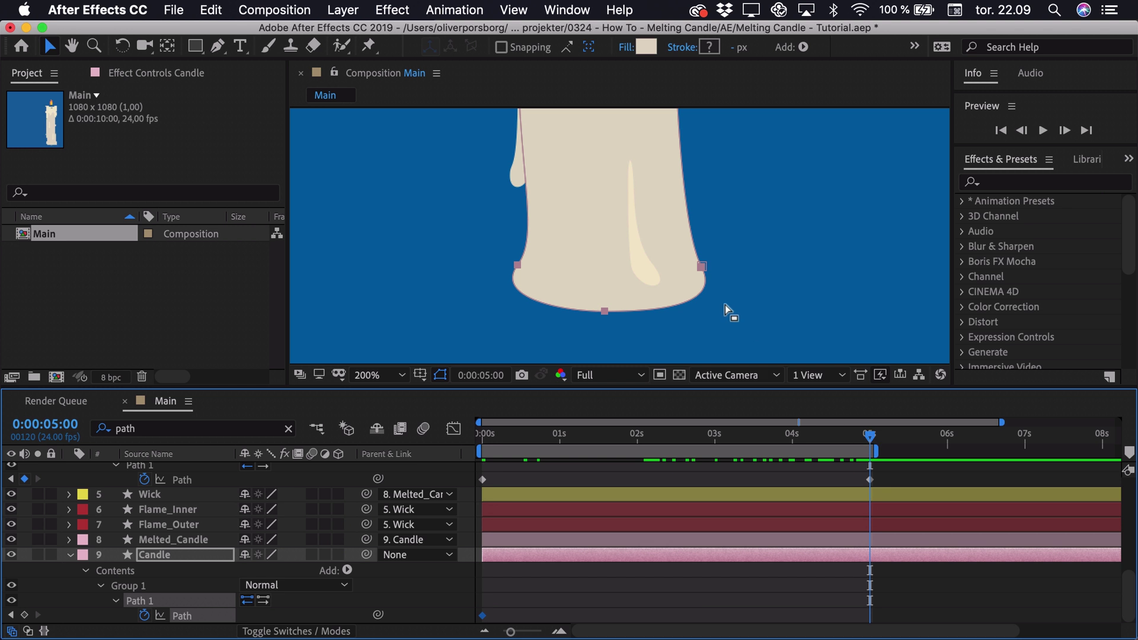
drag(724, 305, 722, 271)
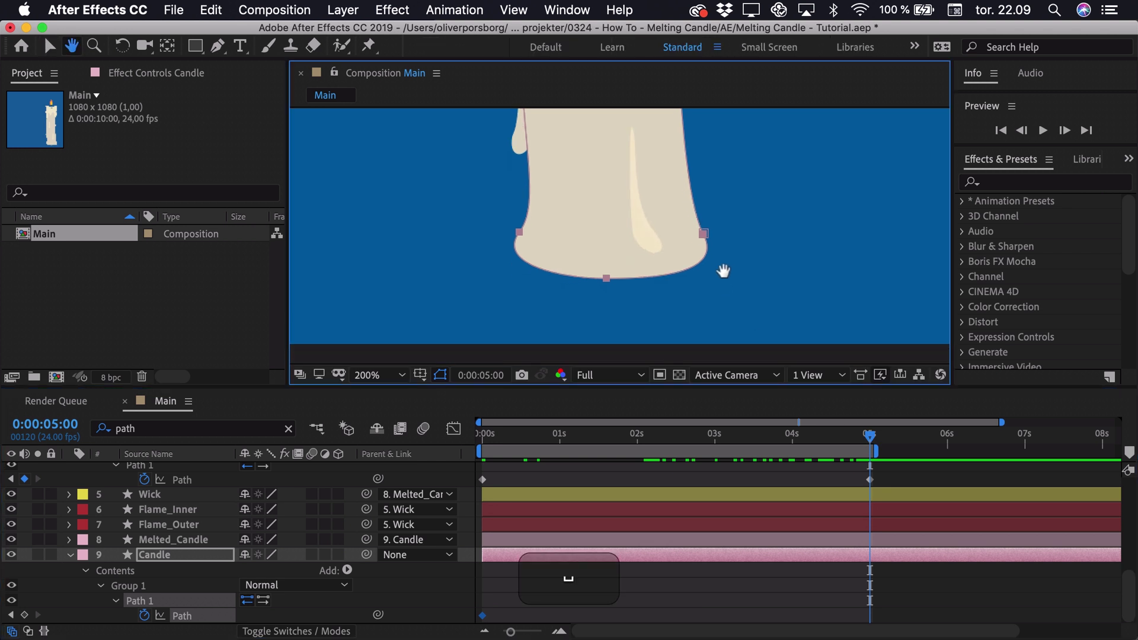
click(138, 582)
click(139, 600)
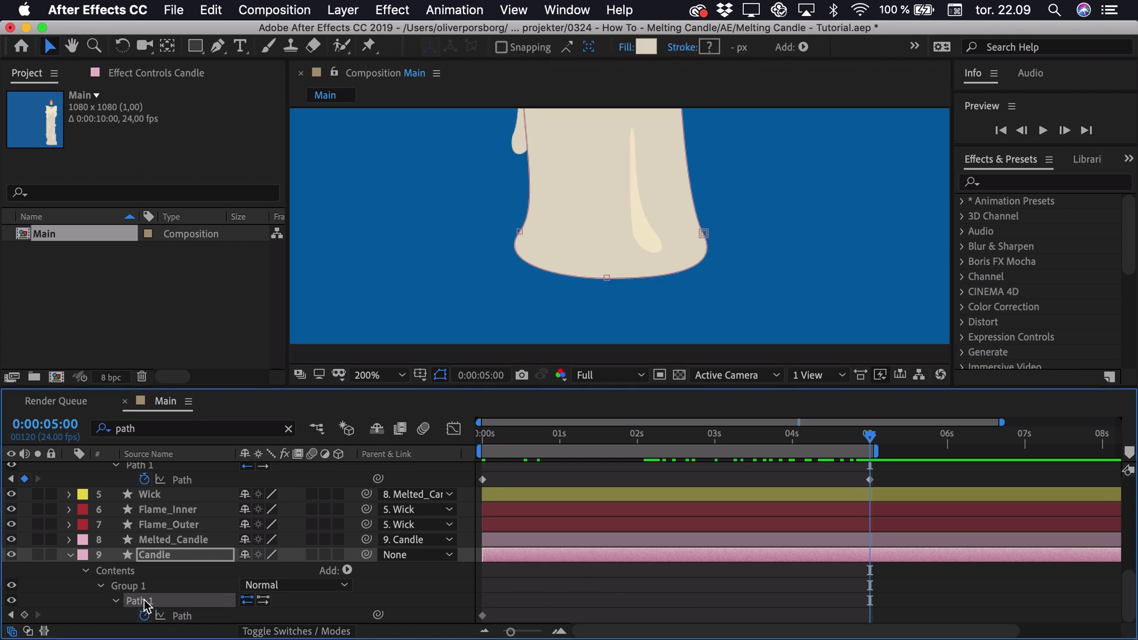
click(520, 232)
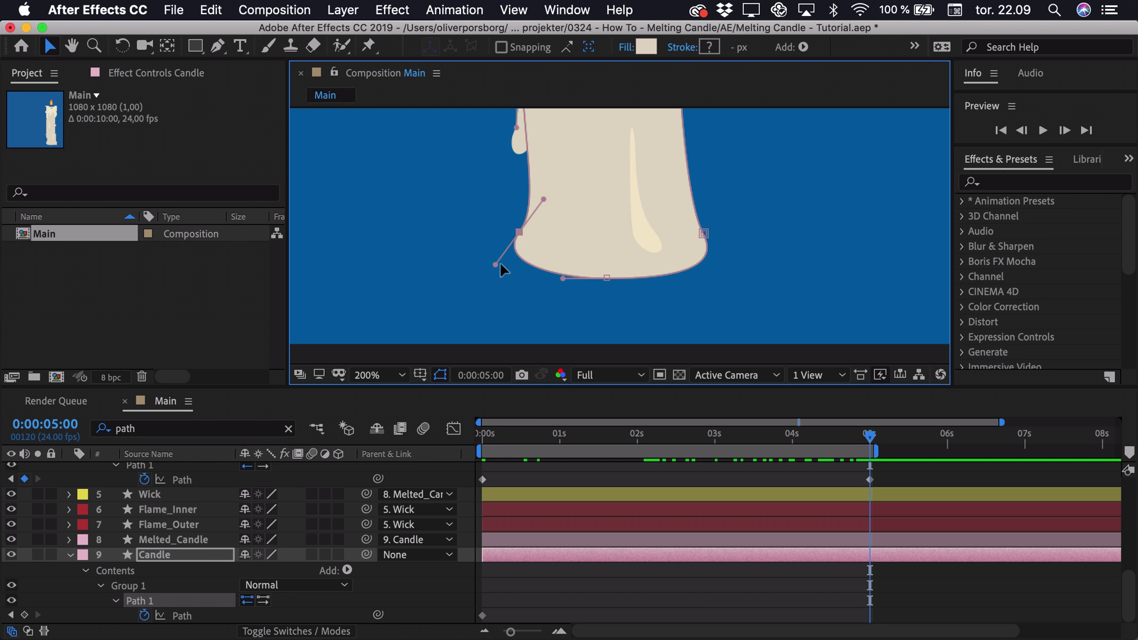
drag(497, 266, 431, 289)
drag(520, 232, 543, 198)
drag(606, 278, 605, 300)
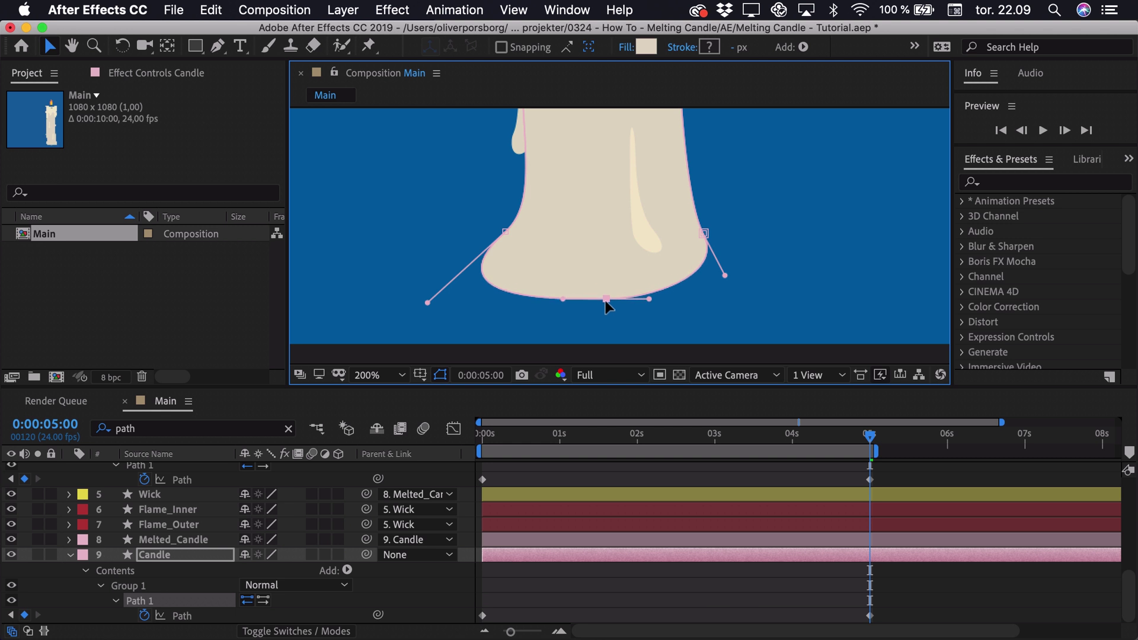
Flare the right side of the Candle's base outward by pulling the handles of its lower right point, and scrub to check the spread
click(703, 233)
drag(725, 273, 777, 280)
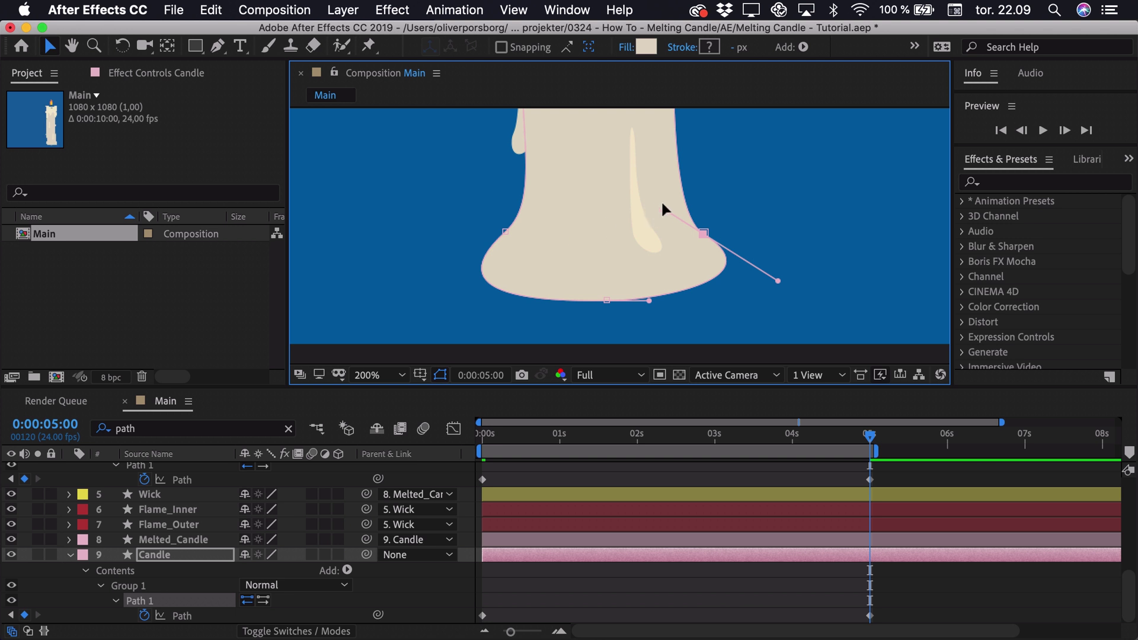
drag(663, 205, 659, 196)
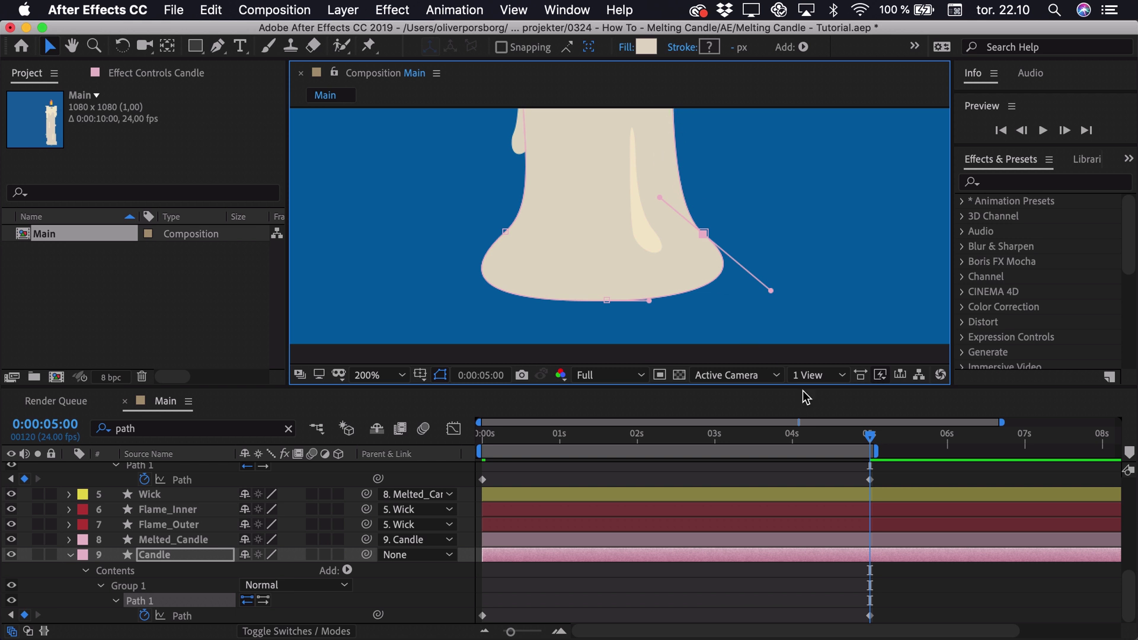
drag(832, 435, 851, 490)
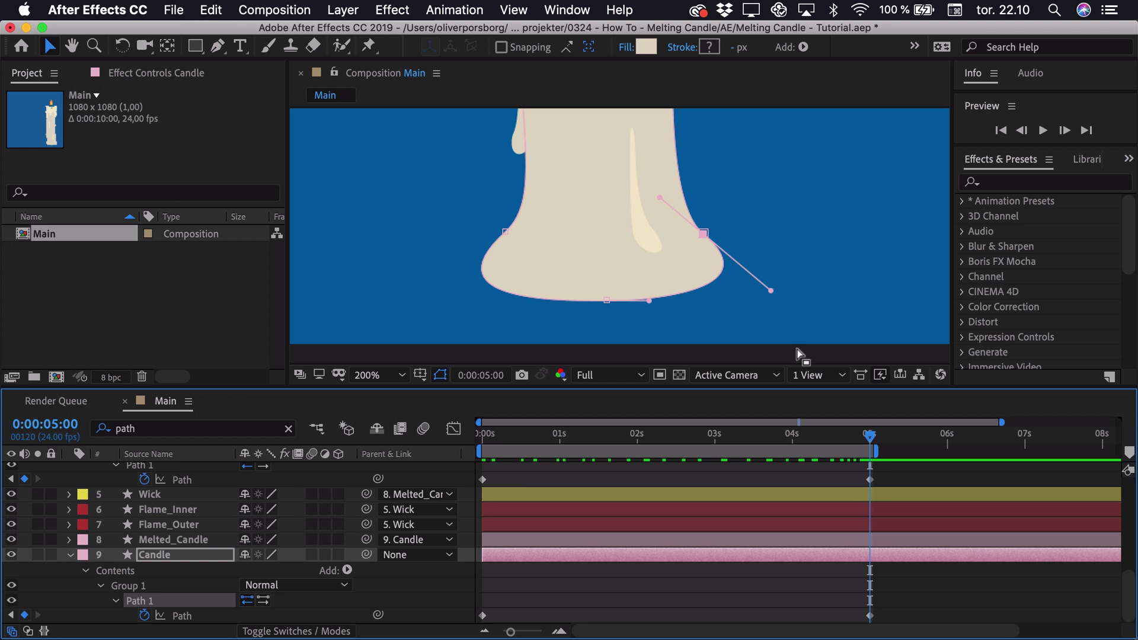
drag(770, 291, 791, 292)
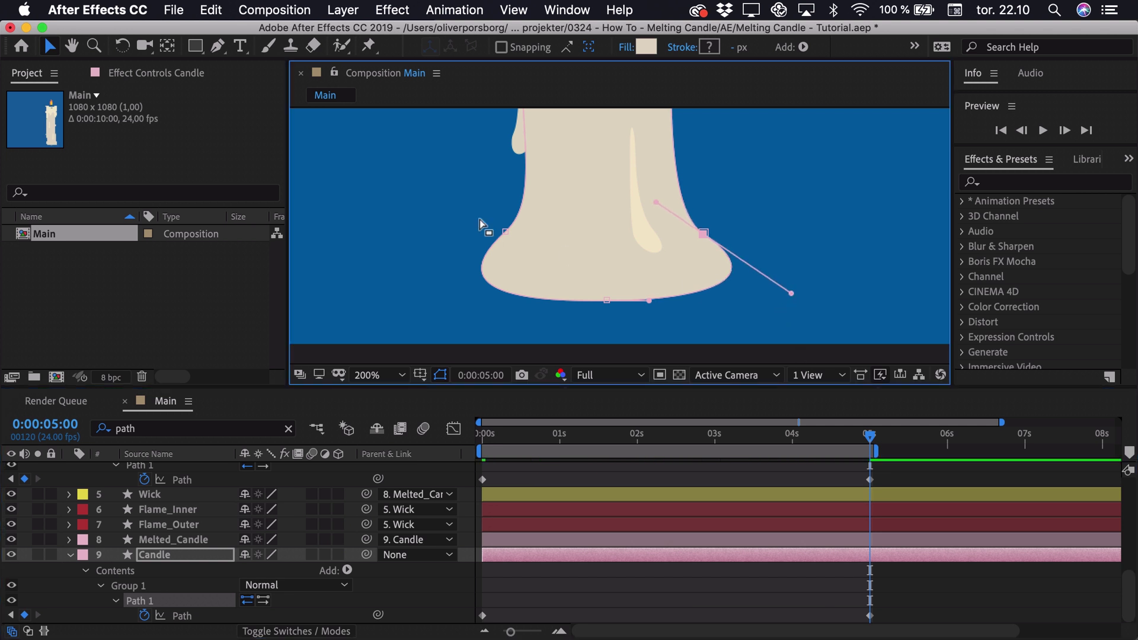
Refine the curve on the left side of the Candle's base, lower its bottom center point further, and scrub to check the melting
drag(504, 232, 399, 307)
drag(544, 202, 552, 183)
drag(499, 226, 503, 227)
click(606, 300)
drag(605, 299, 605, 317)
click(585, 436)
drag(585, 436, 870, 483)
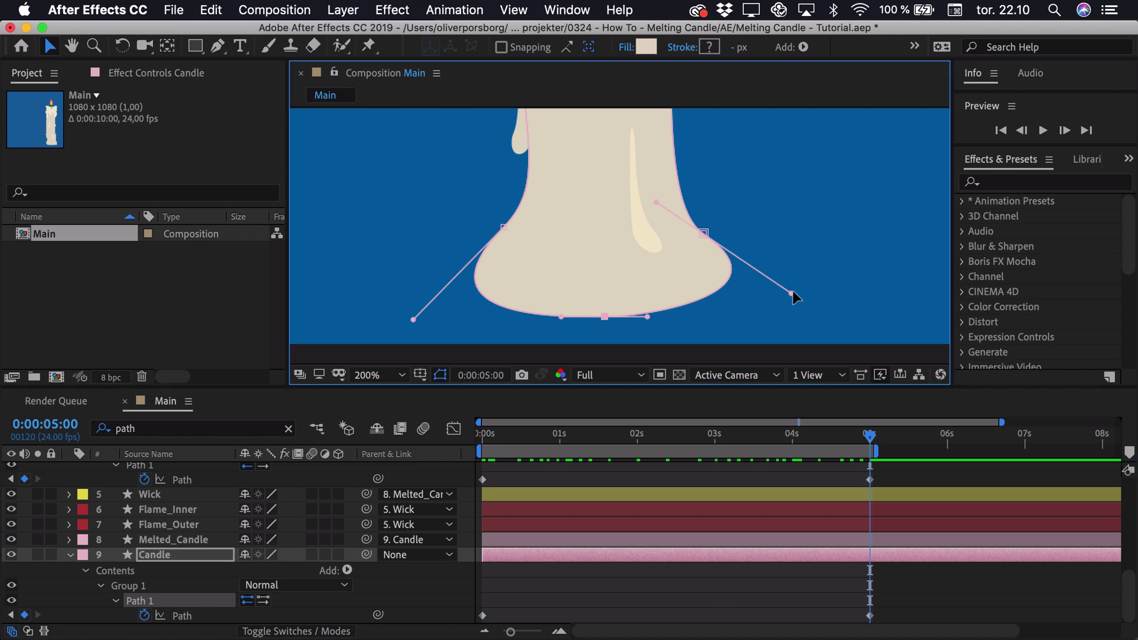
Pull the lower right point's handle of the Candle's base farther outward at 5 seconds and preview the whole animation from the start
drag(791, 293, 806, 295)
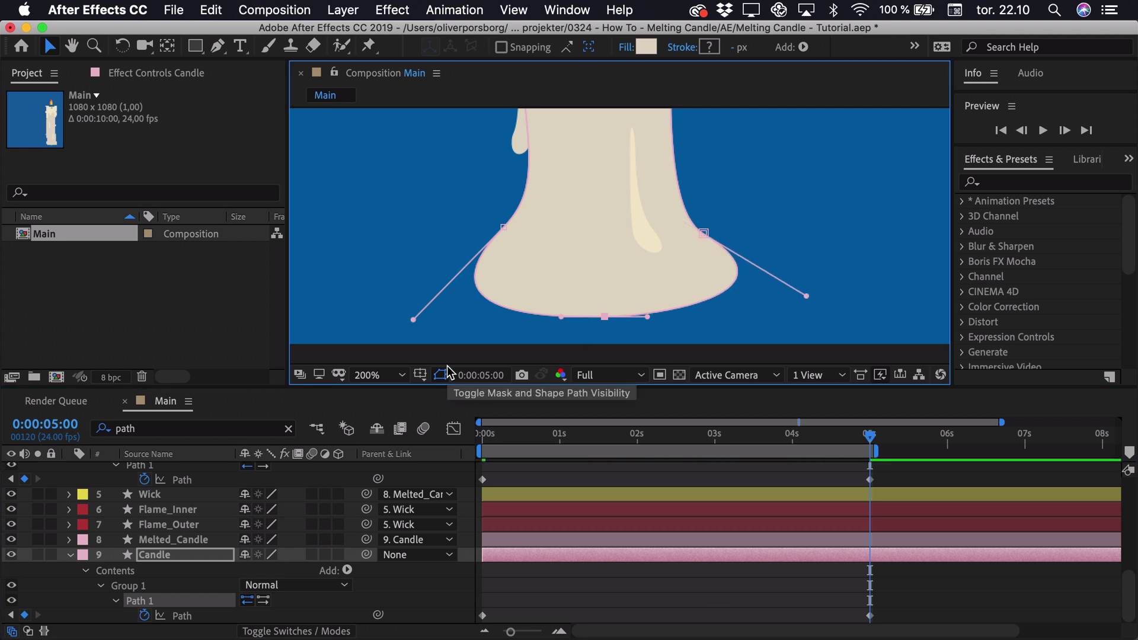
click(379, 375)
click(400, 81)
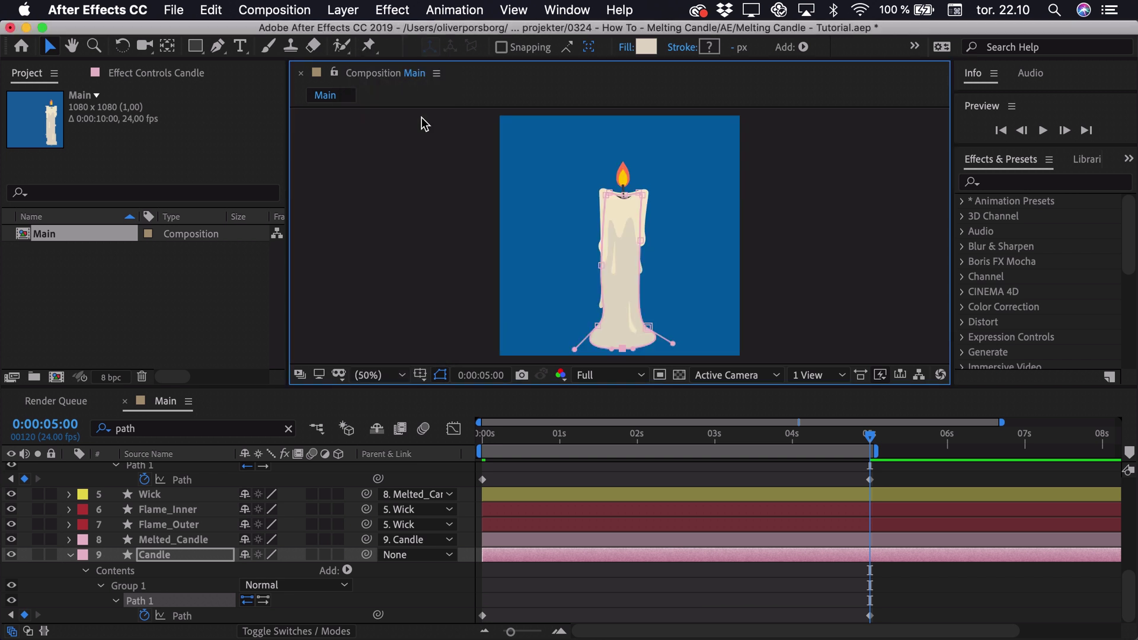
click(410, 286)
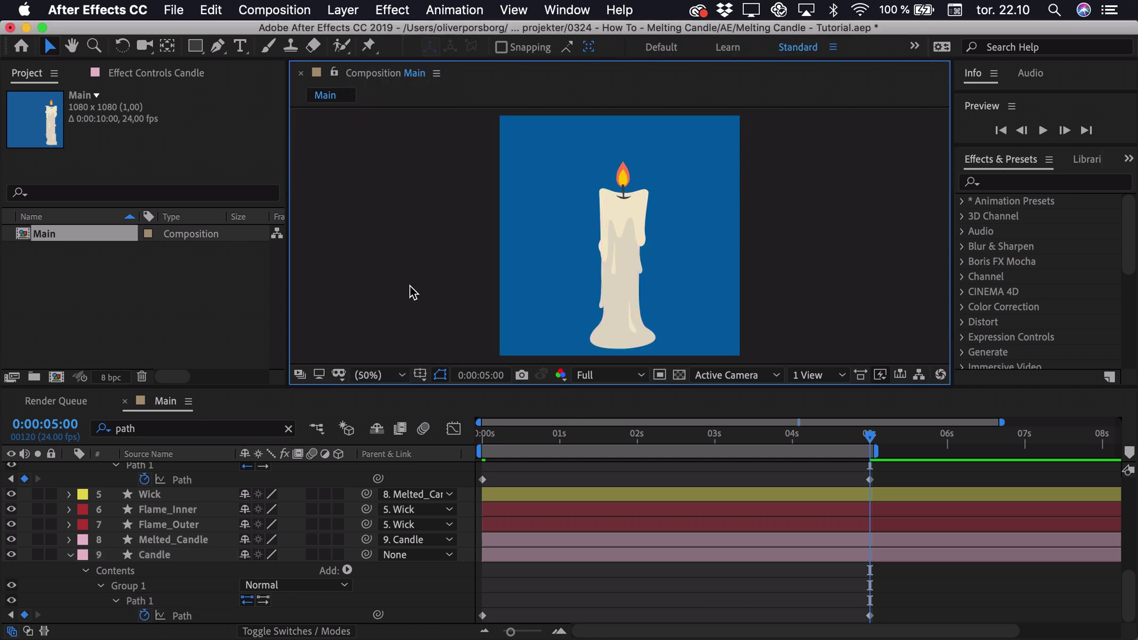
click(492, 432)
key(space)
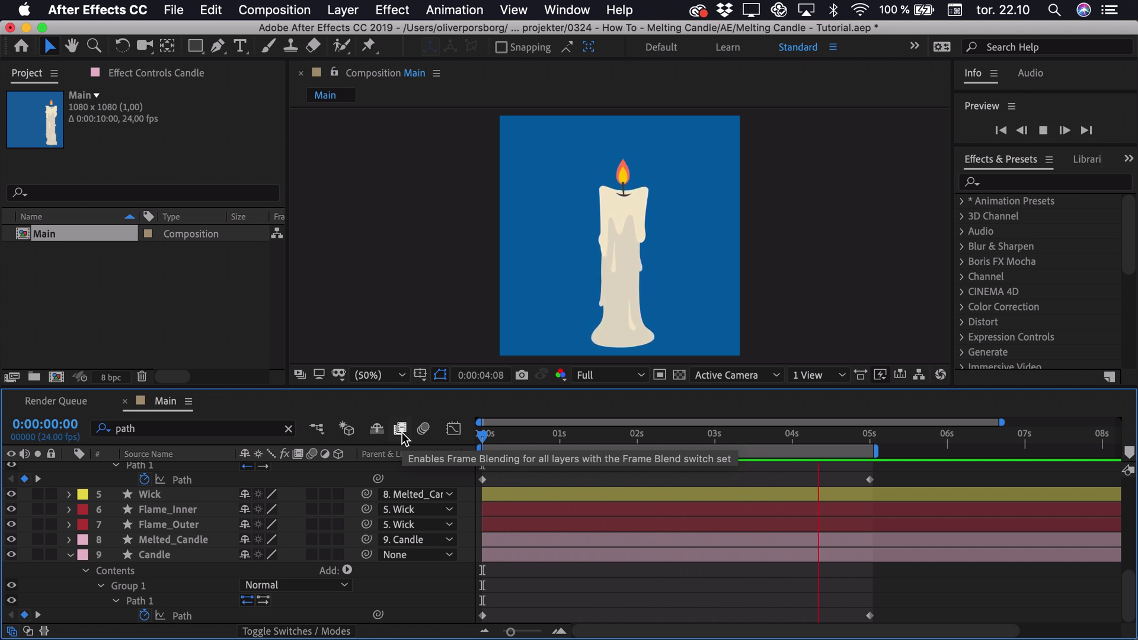
At 0:00:04:16, move the Candle path's lower left point slightly outward, adjust the lower right point, and preview from the start
click(844, 438)
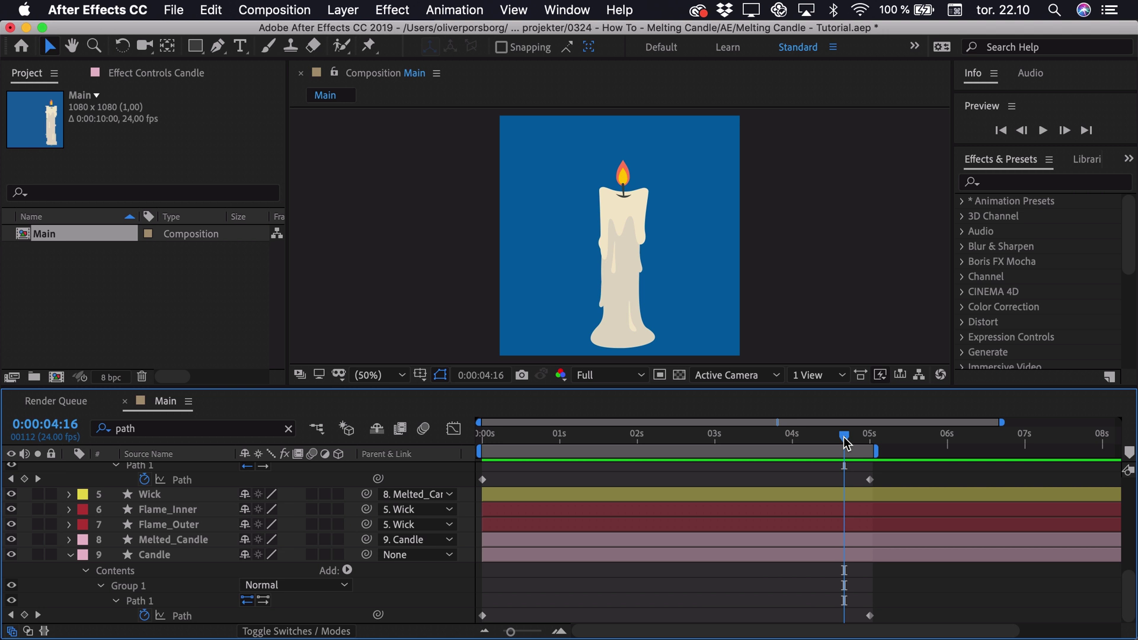
click(606, 332)
click(603, 326)
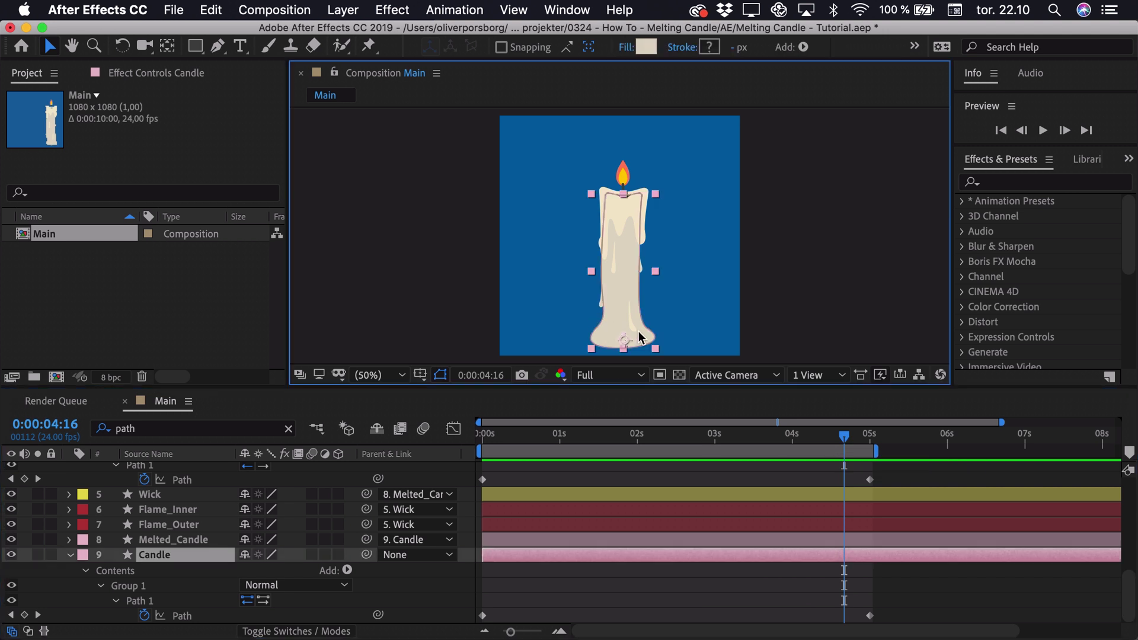
click(144, 602)
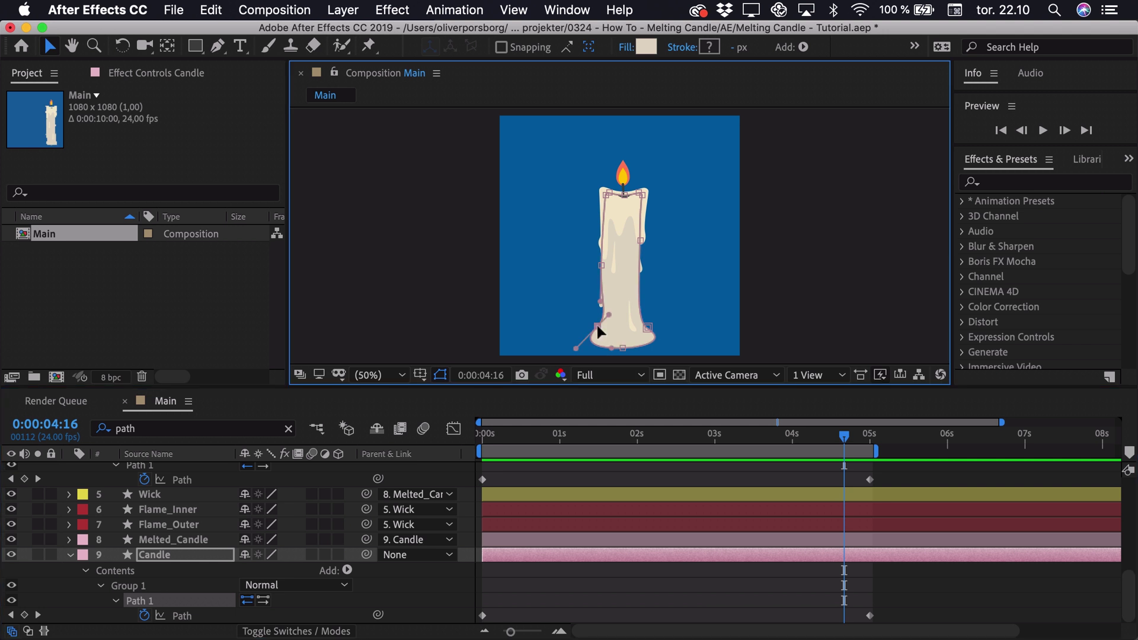
drag(597, 326, 594, 327)
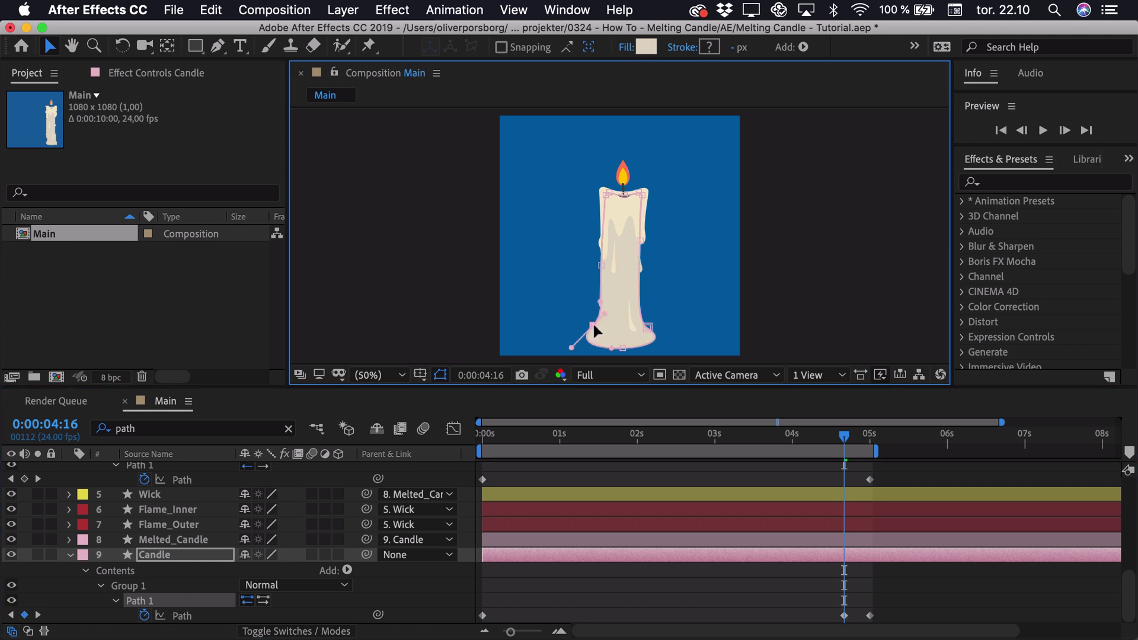
click(649, 328)
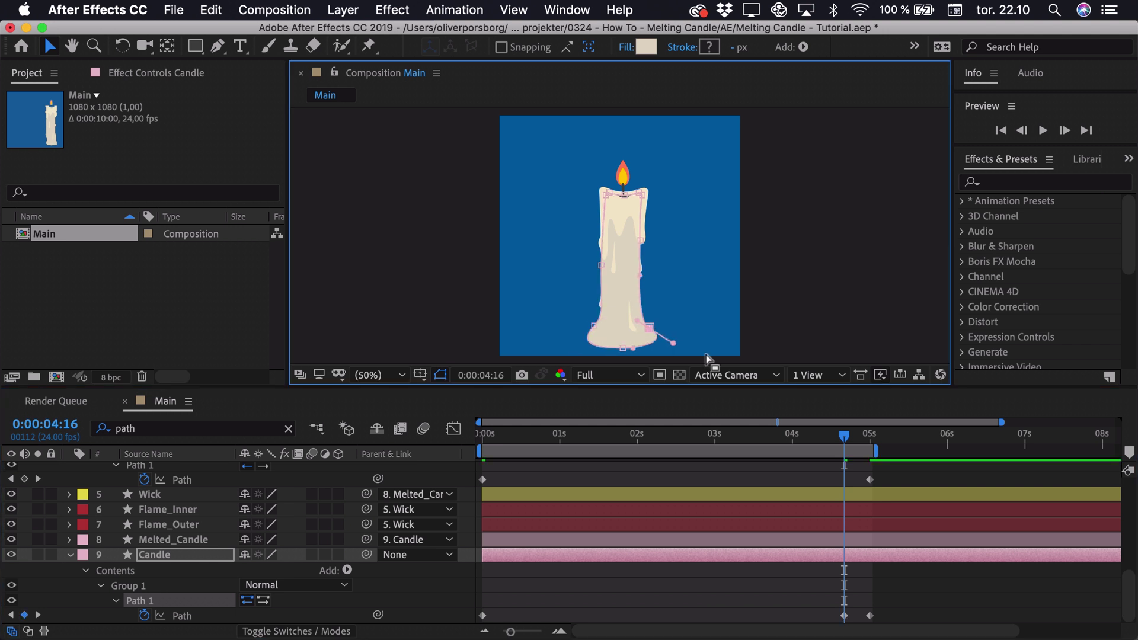
drag(580, 433, 380, 434)
click(661, 473)
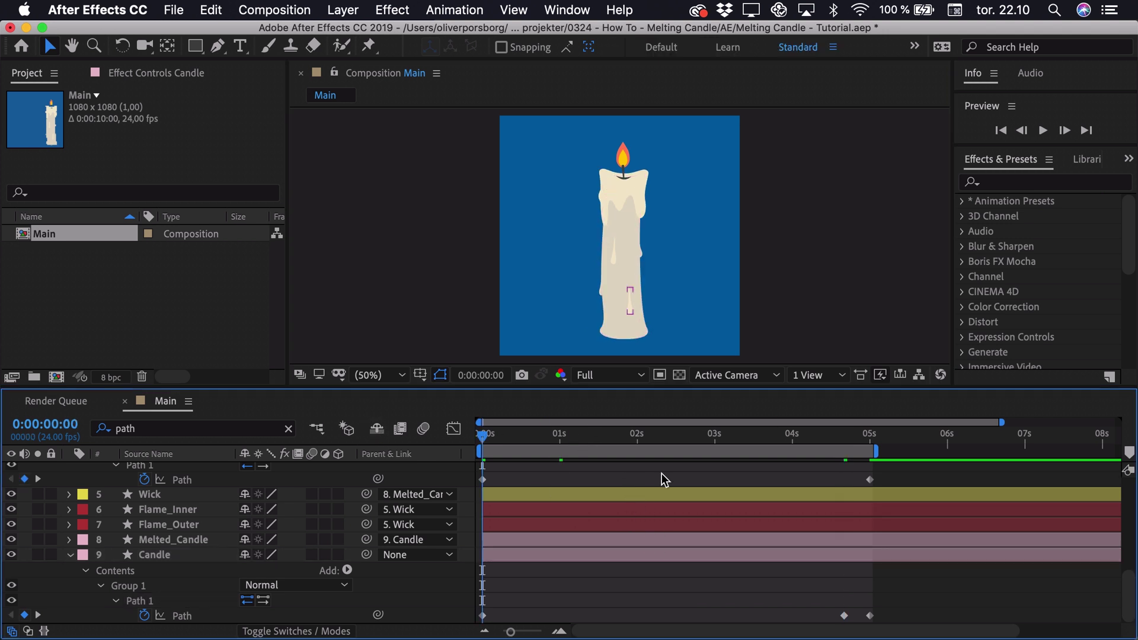
key(space)
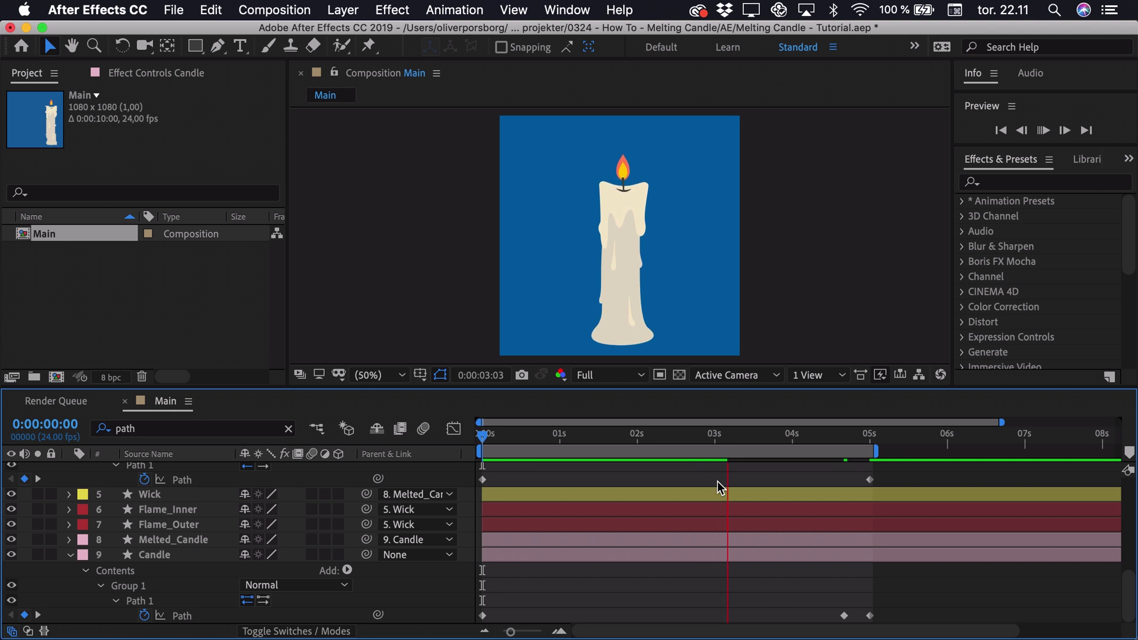
click(828, 437)
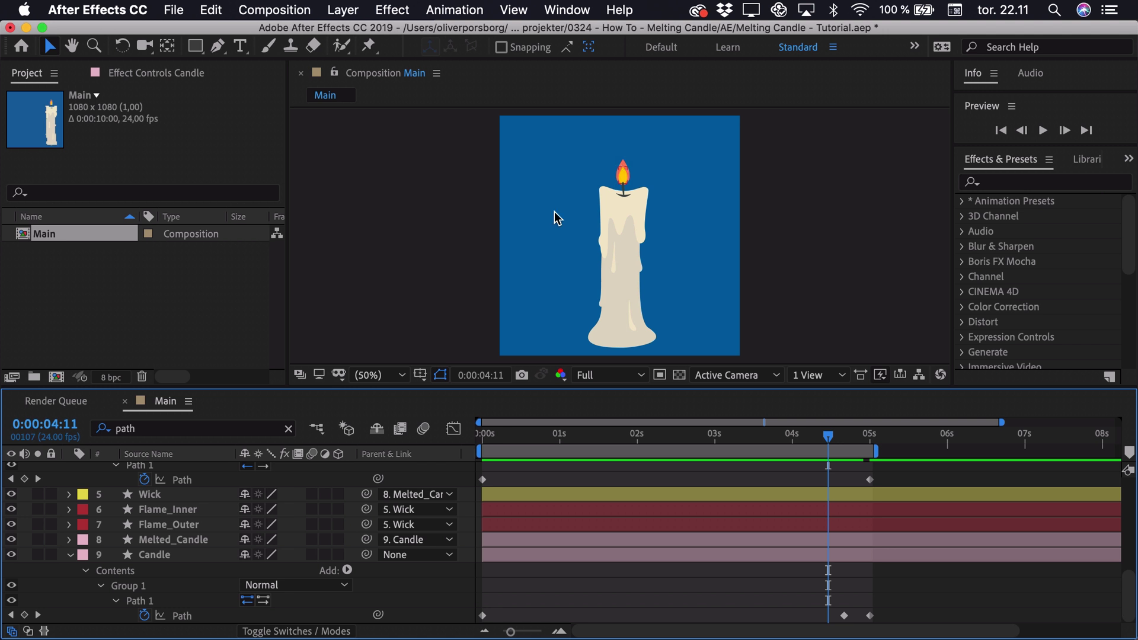
Clear the property search filter and collapse the properties of all layers in the timeline
click(177, 511)
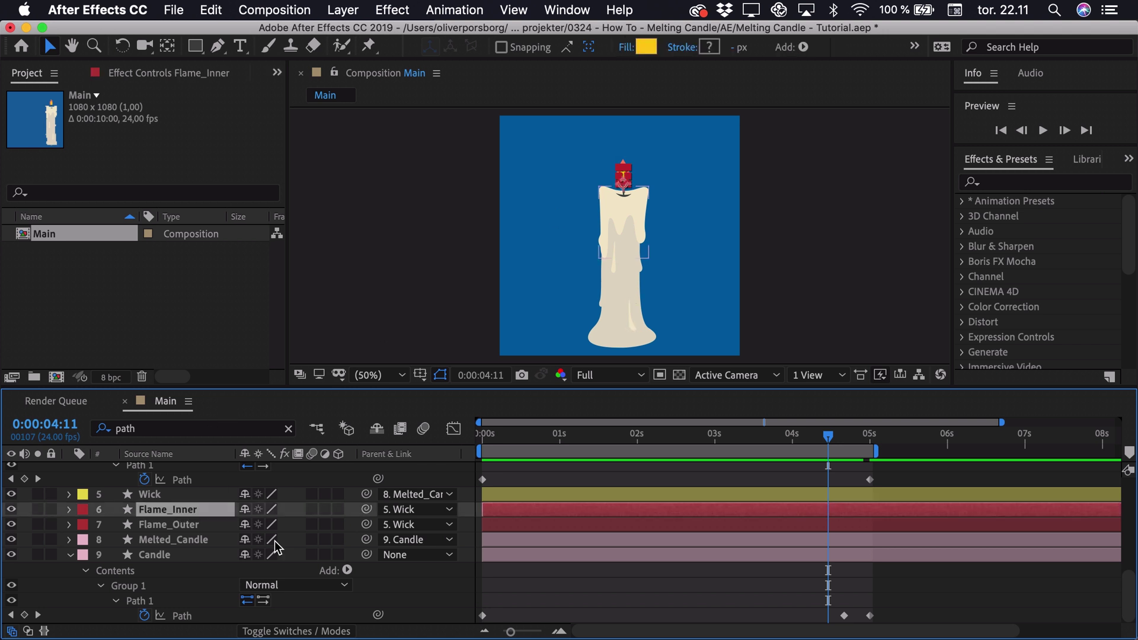
key(super)
key(super+a)
key(super+u)
key(u)
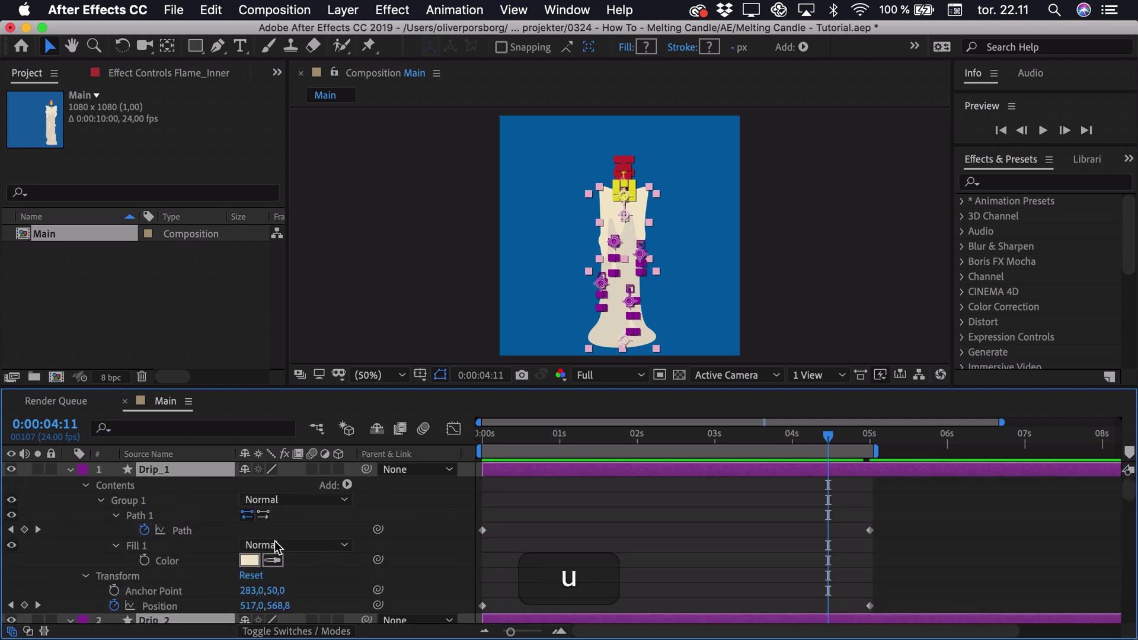
key(u)
click(497, 613)
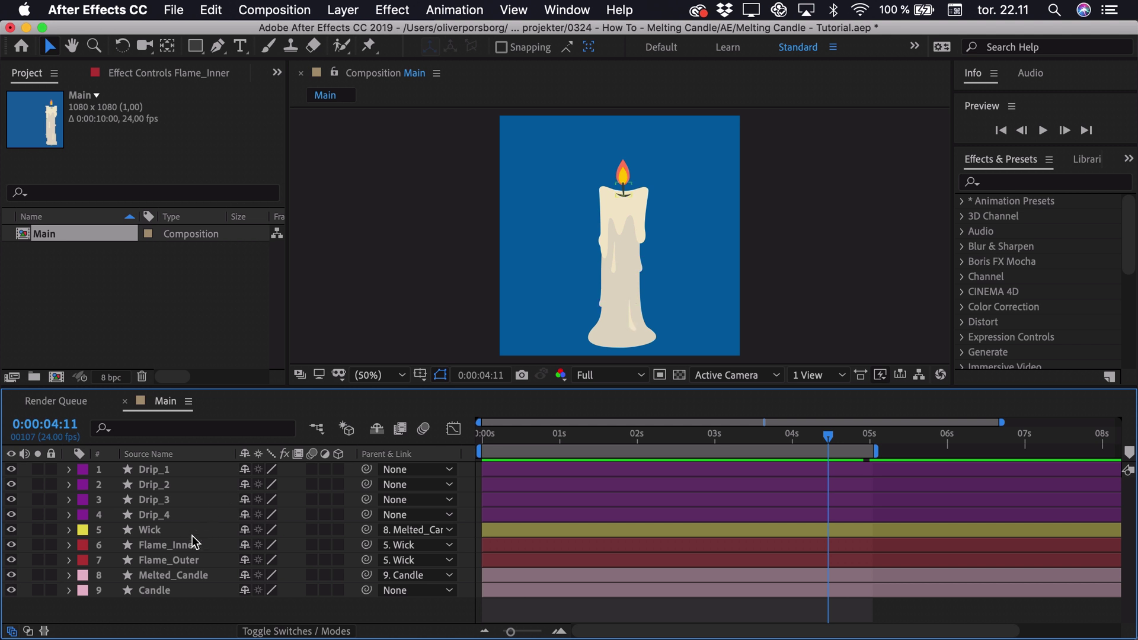
Add the expression wiggle(5,7) to the Scale property of the Flame_Inner layer
click(163, 544)
key(s)
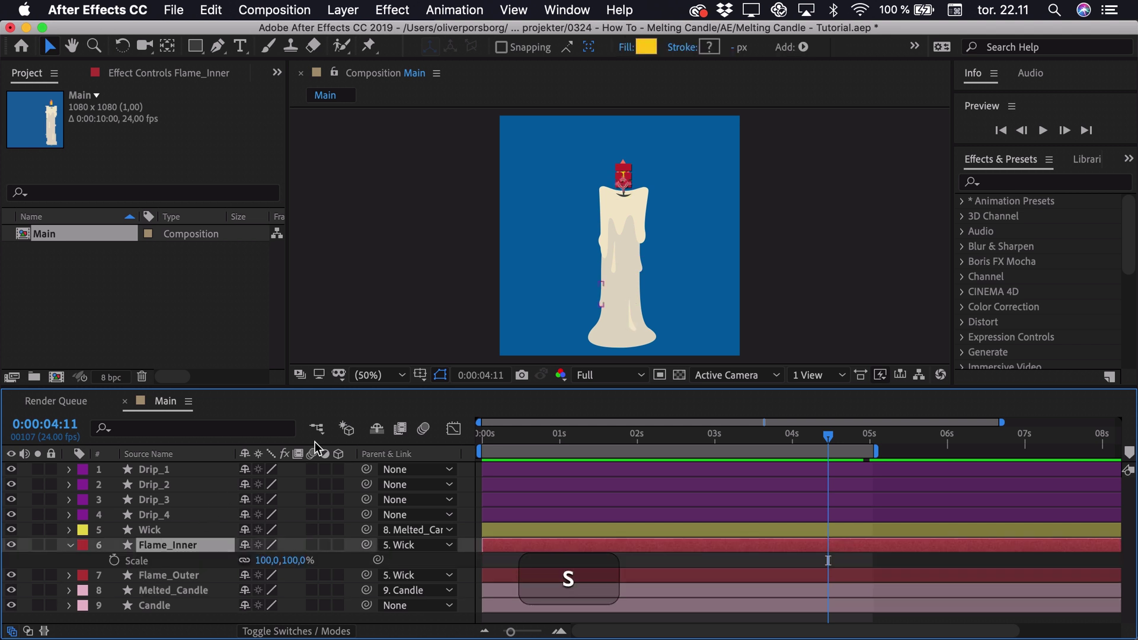
key(z)
click(622, 178)
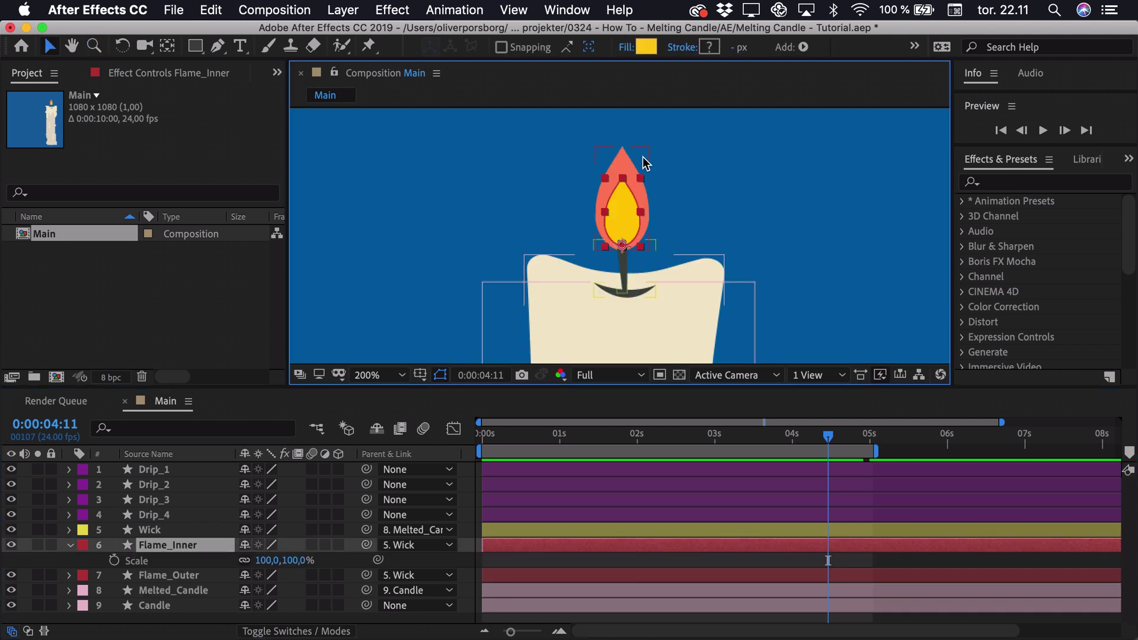
click(631, 189)
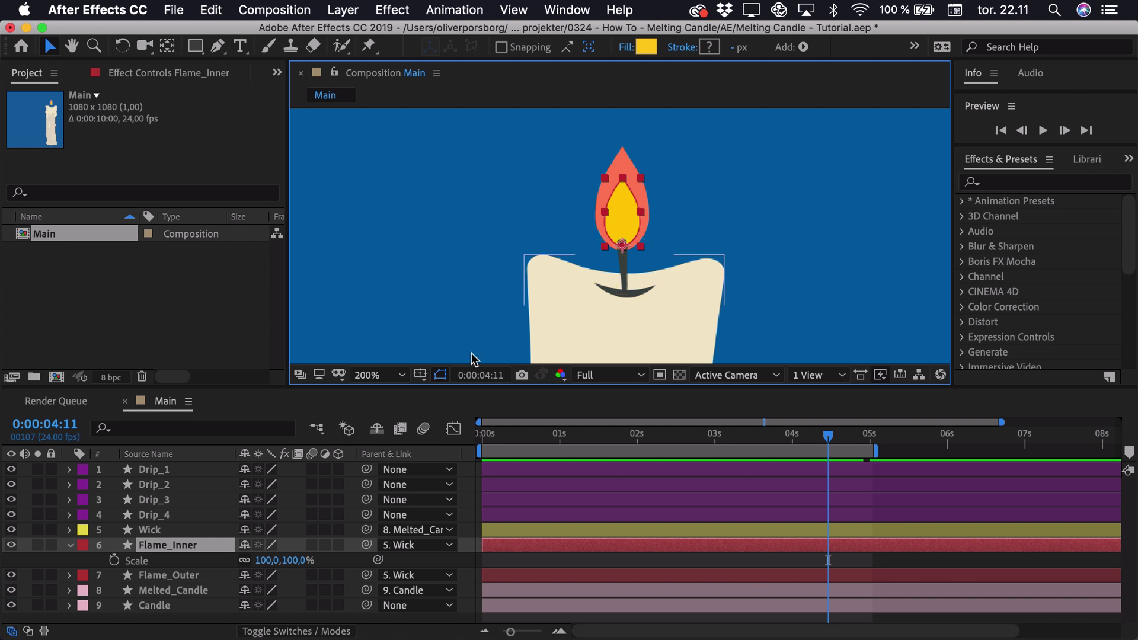
key(alt)
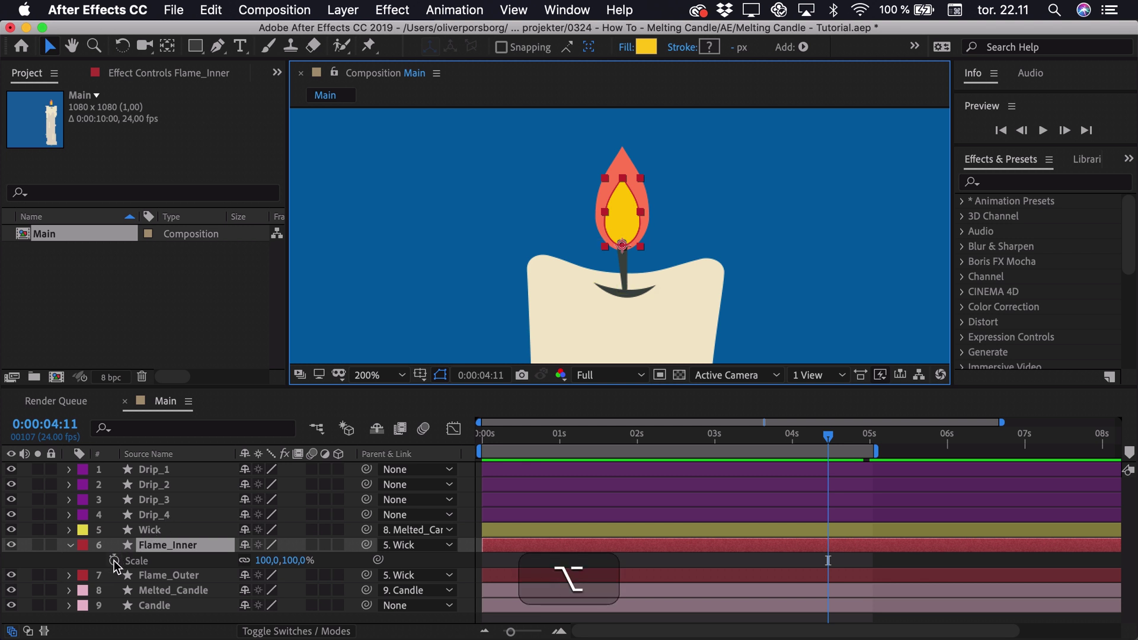
alt+click(115, 560)
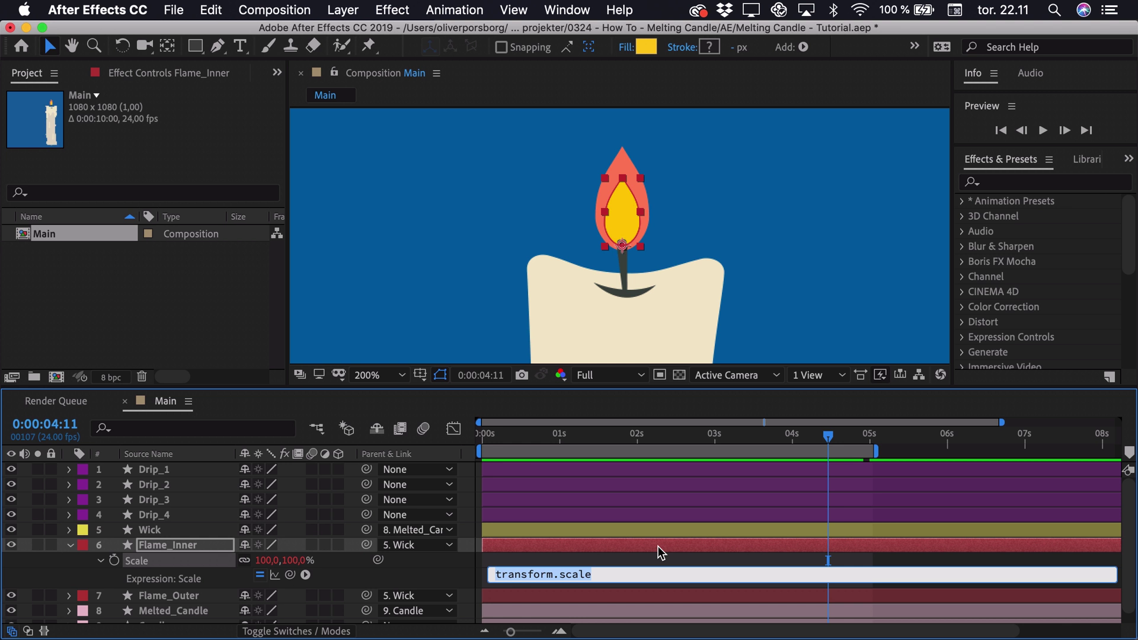
text(wiggle)
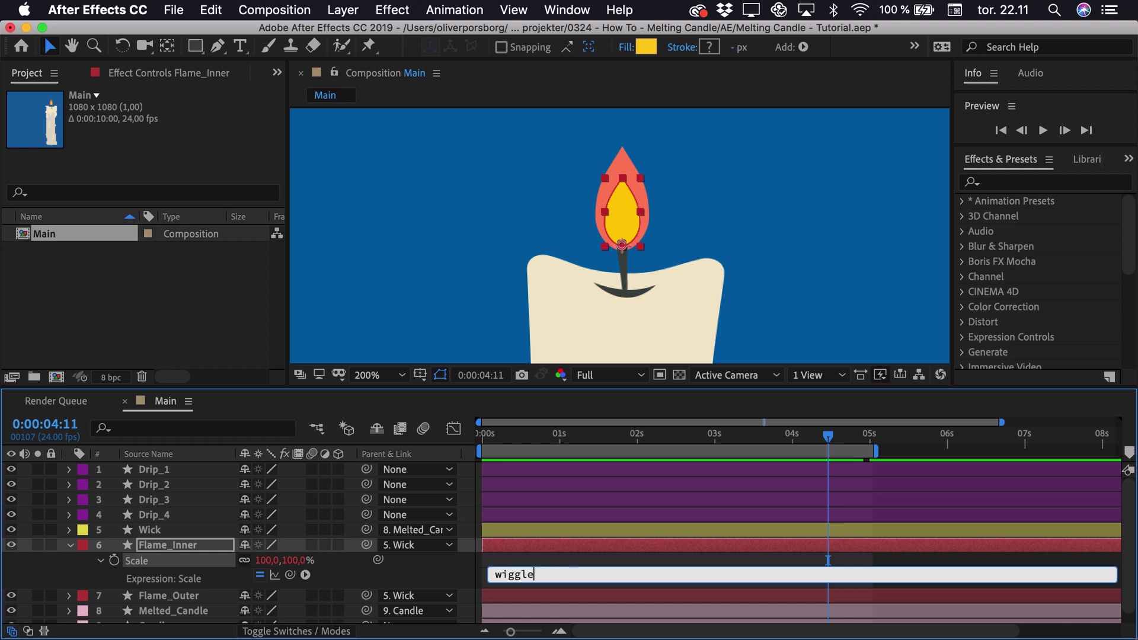
text(()
text(5,)
text(7)
click(538, 557)
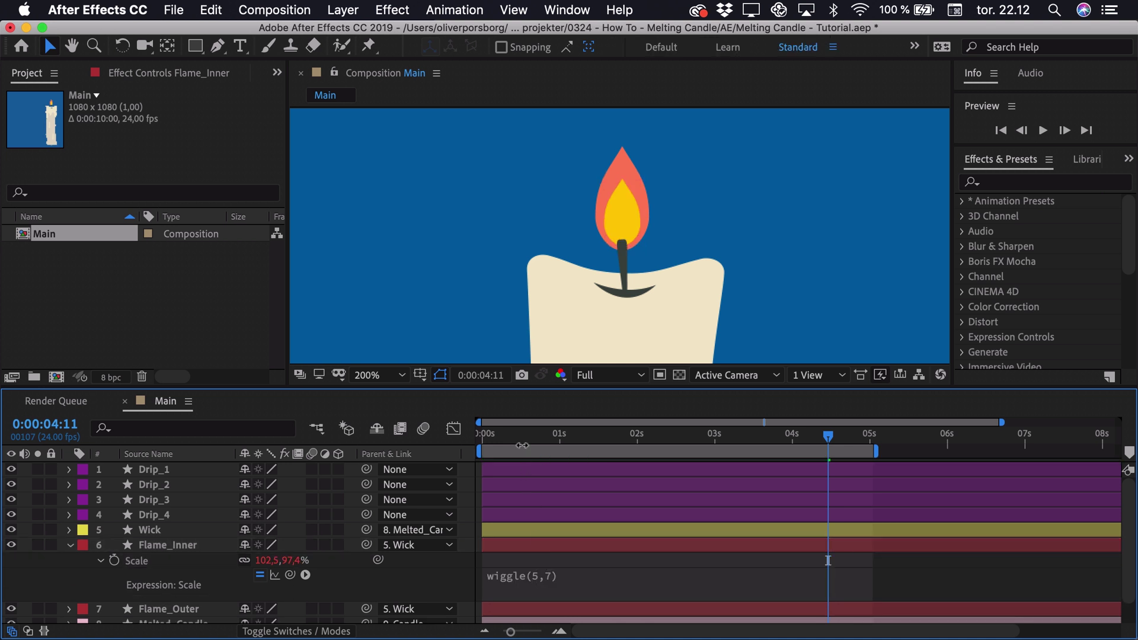
Preview the inner flame's scale flicker from the start of the timeline
key(Home)
key(space)
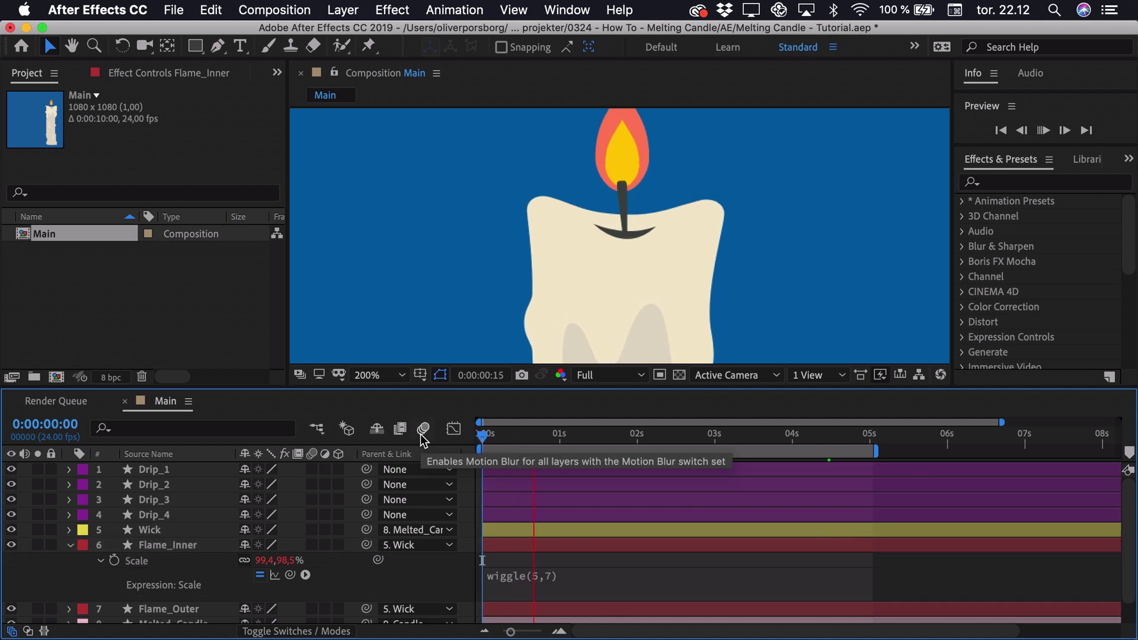
click(495, 438)
Show Rotation alongside Scale on the Flame_Inner layer, give Rotation the expression wiggle(0.5,4), and preview from the start
scroll(521, 544, down, 1)
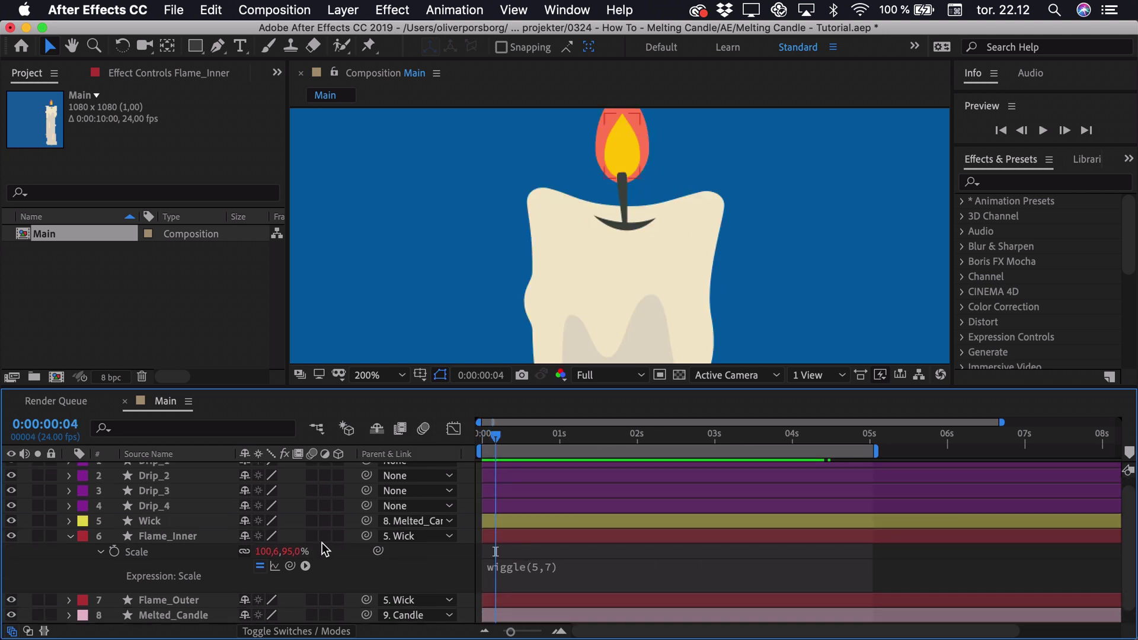
click(156, 537)
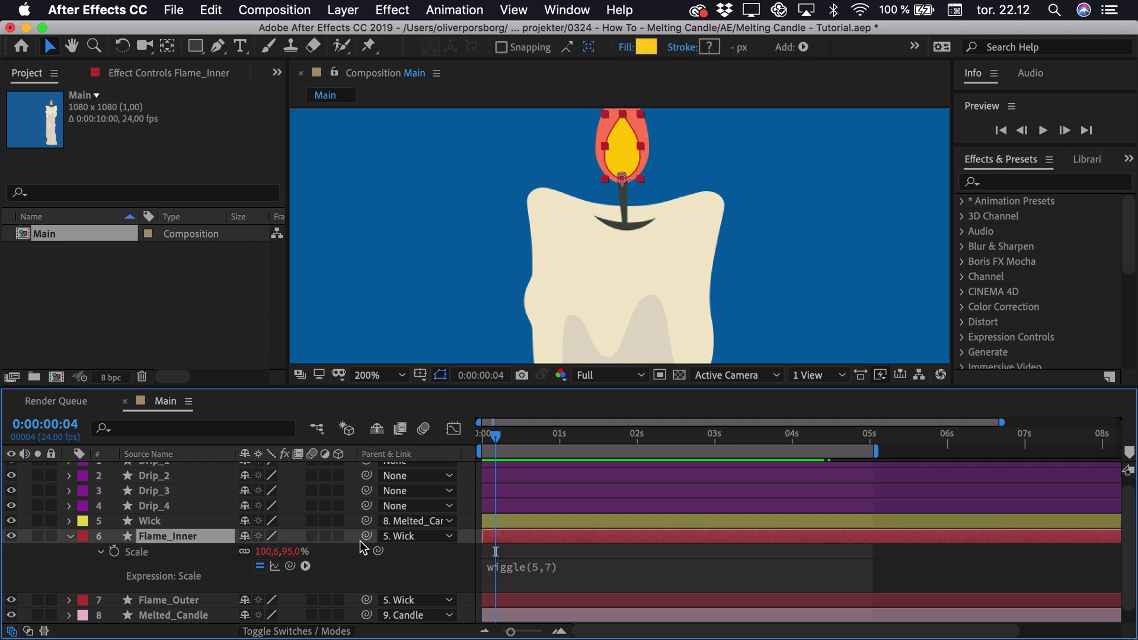
key(shift+r)
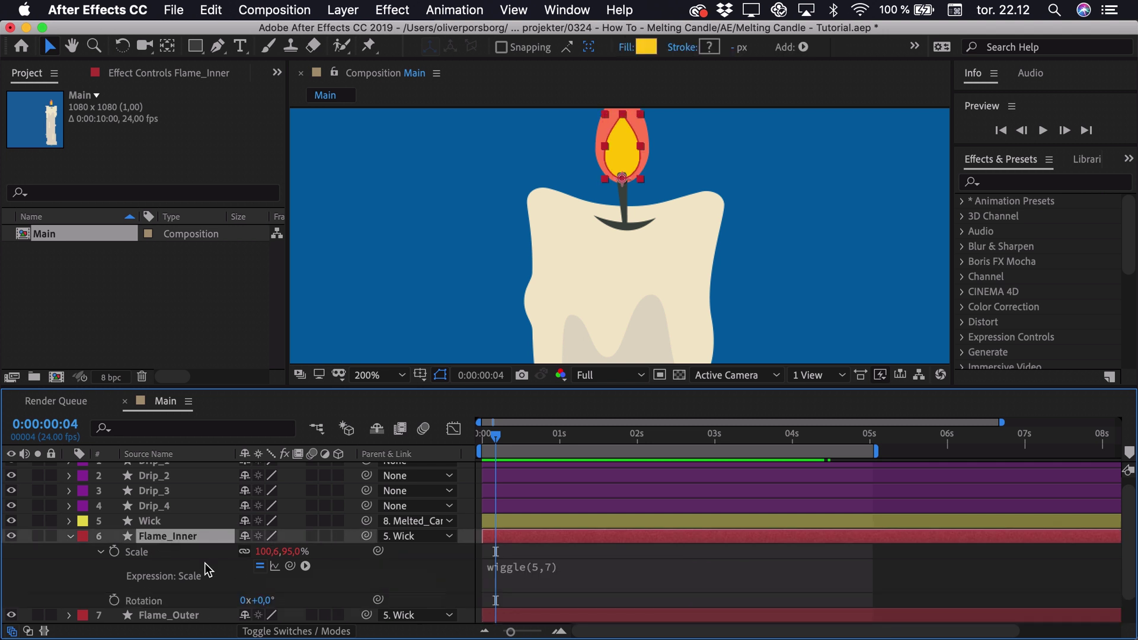
alt+click(114, 599)
text(wiggle()
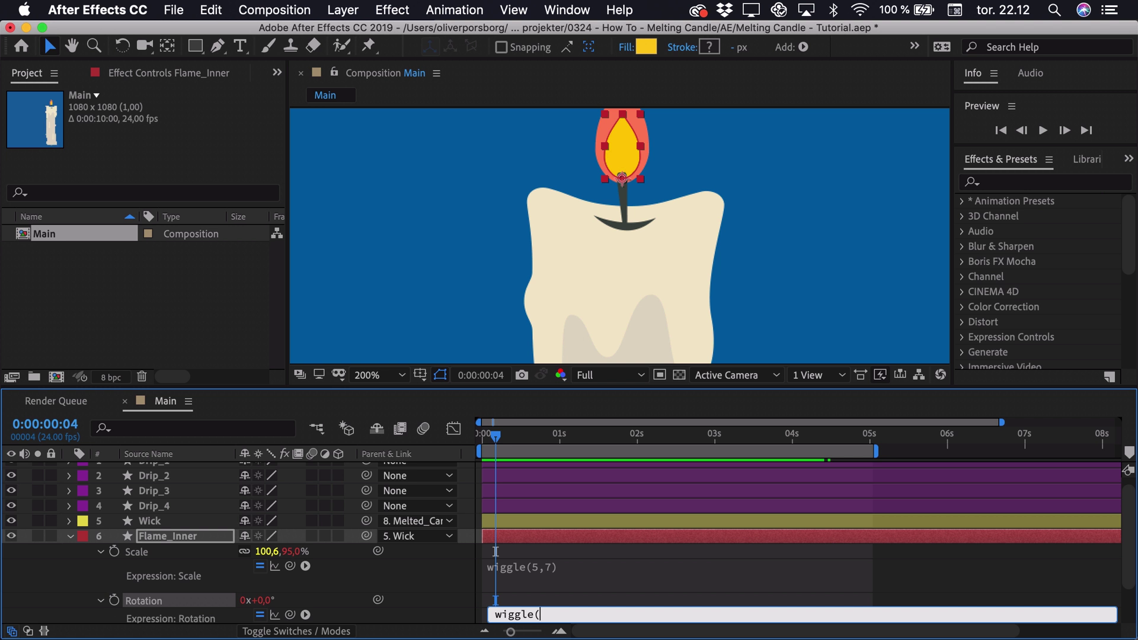
text(0.5,4))
click(514, 585)
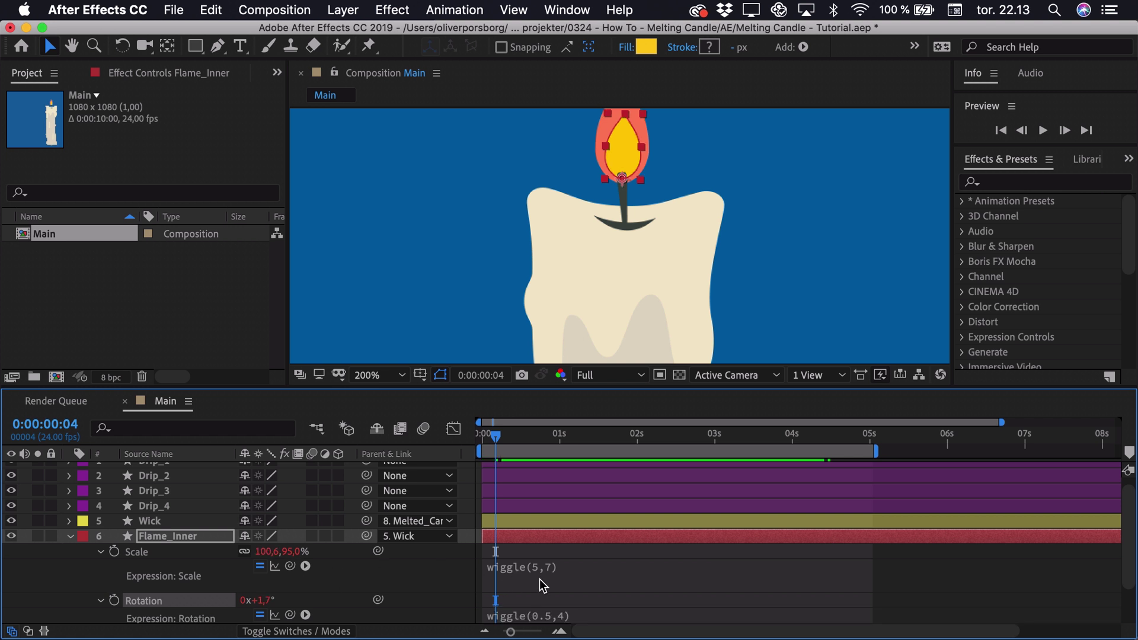
key(Home)
key(space)
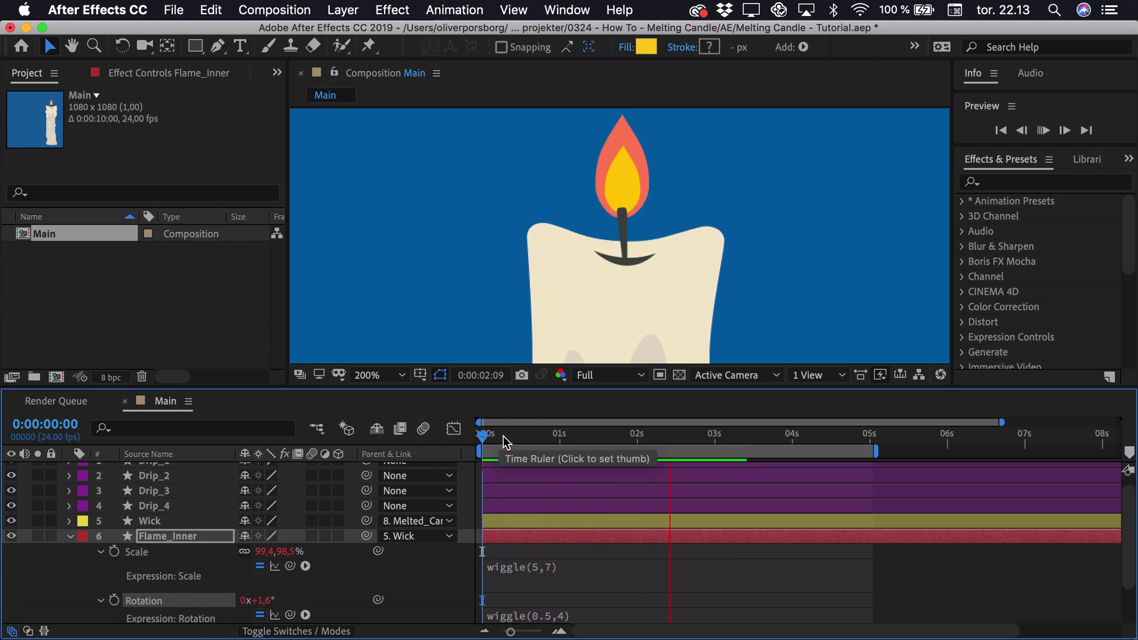
key(space)
Reveal Scale and Rotation on the Flame_Outer layer and copy Flame_Inner's wiggle(5,7) Scale expression to its Scale
scroll(203, 544, down, 3)
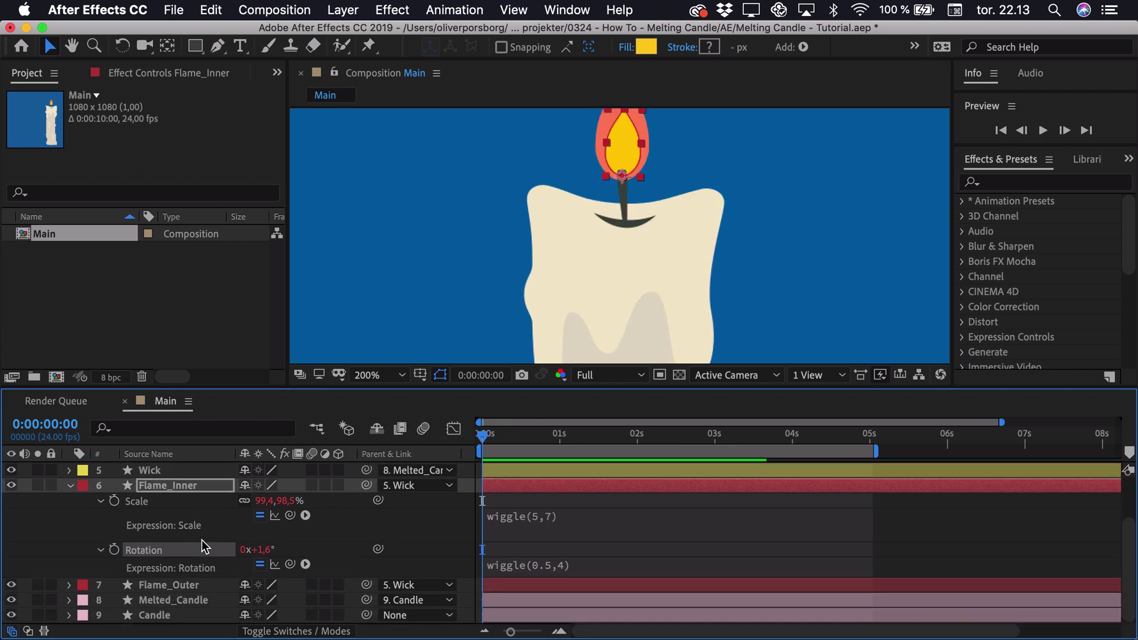
click(166, 584)
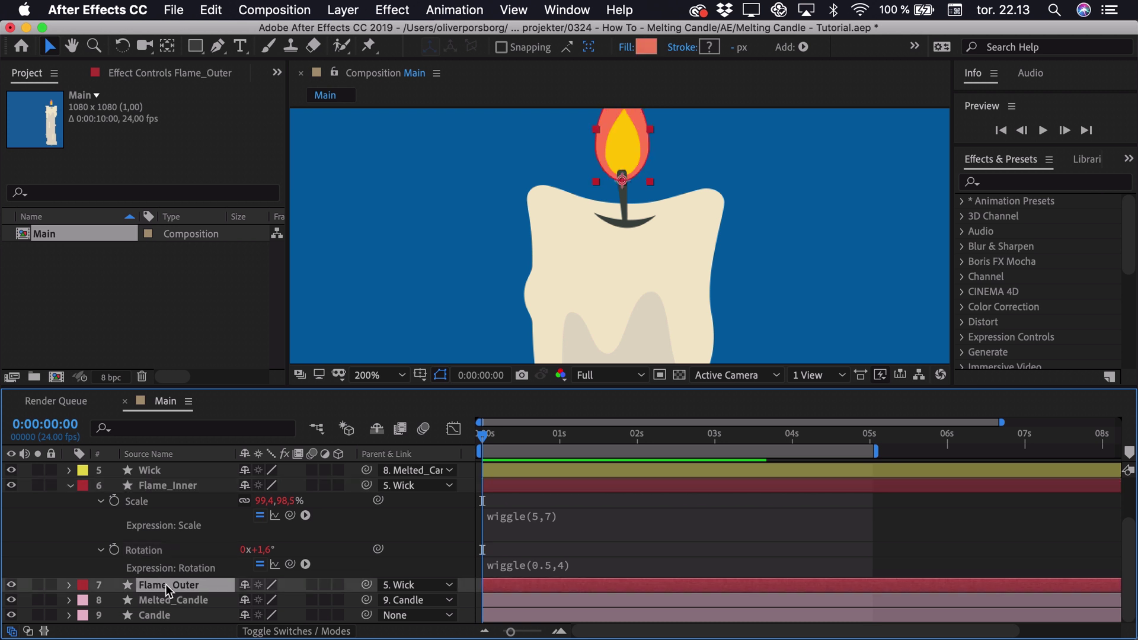
key(s)
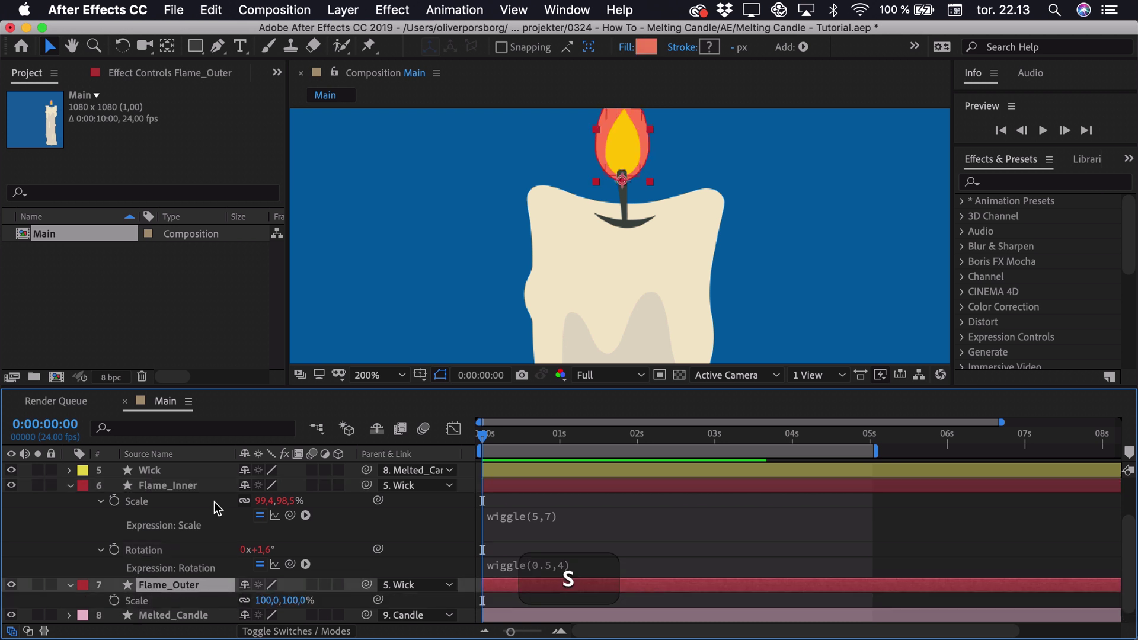
key(shift+r)
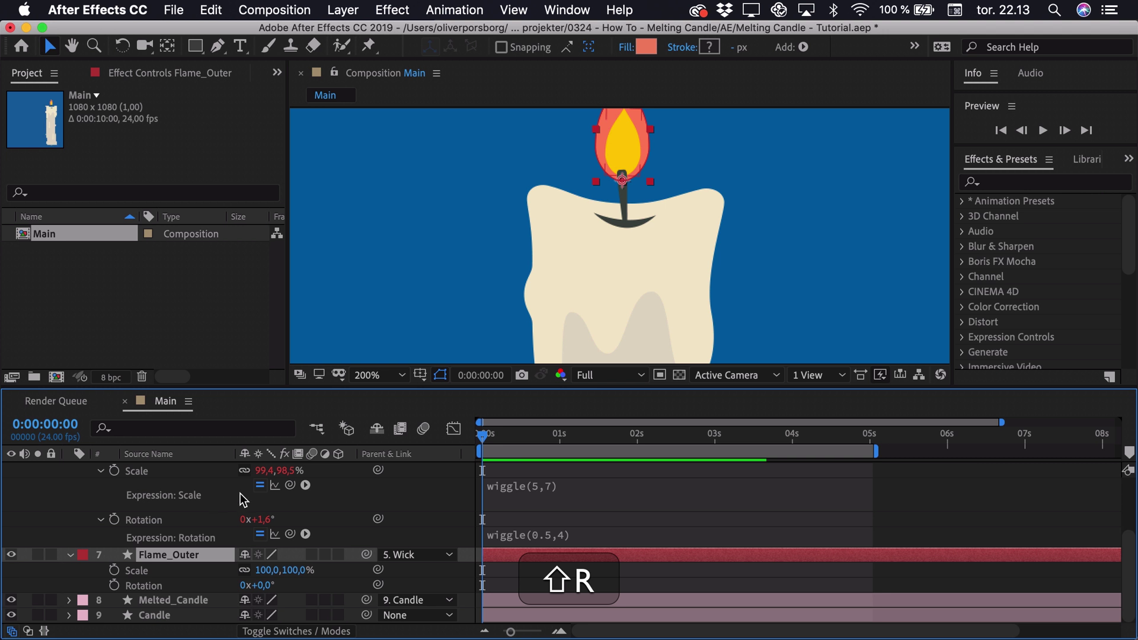
click(516, 487)
key(super+c)
click(514, 469)
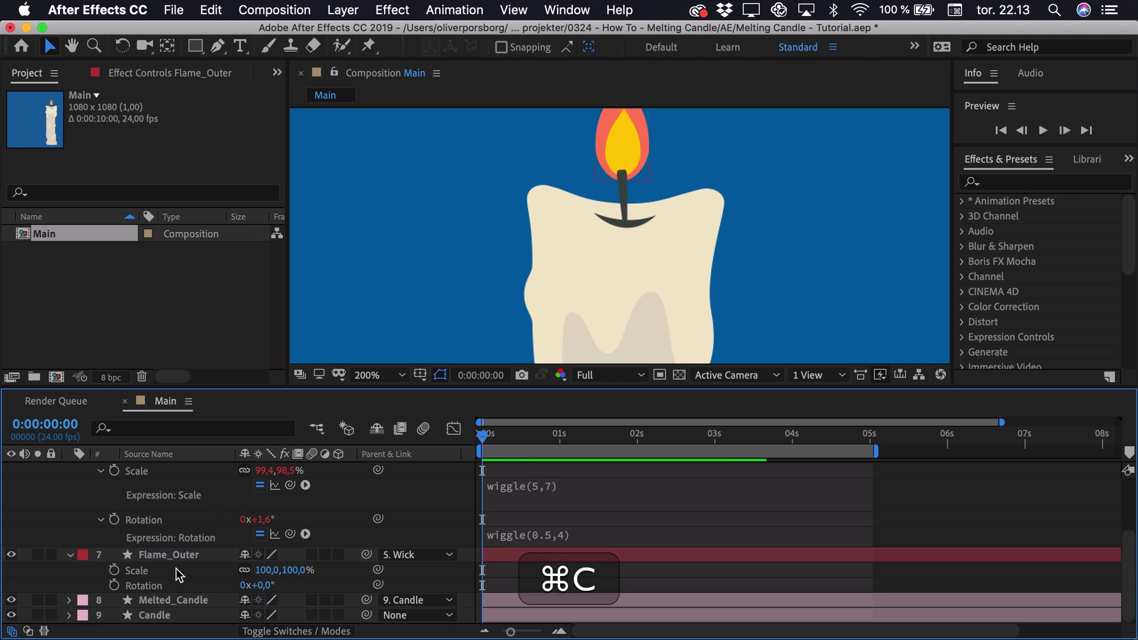
alt+click(113, 570)
key(super+v)
click(423, 579)
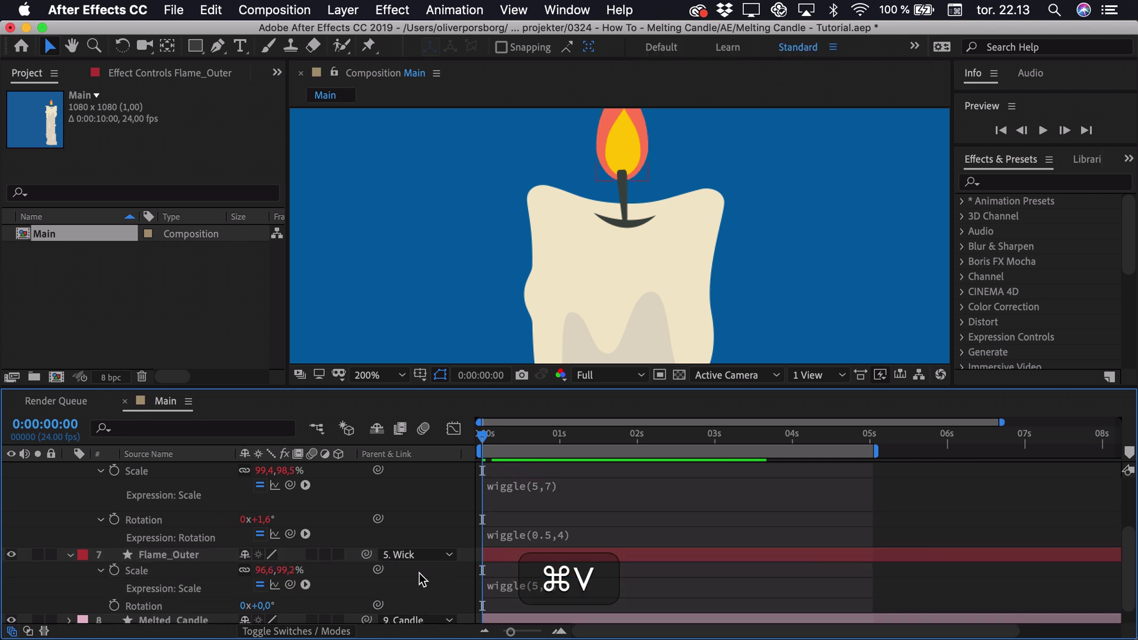
Copy the wiggle(0.5,4) expression from Flame_Inner's Rotation to the Rotation property of the Flame_Outer layer
click(510, 535)
key(super+c)
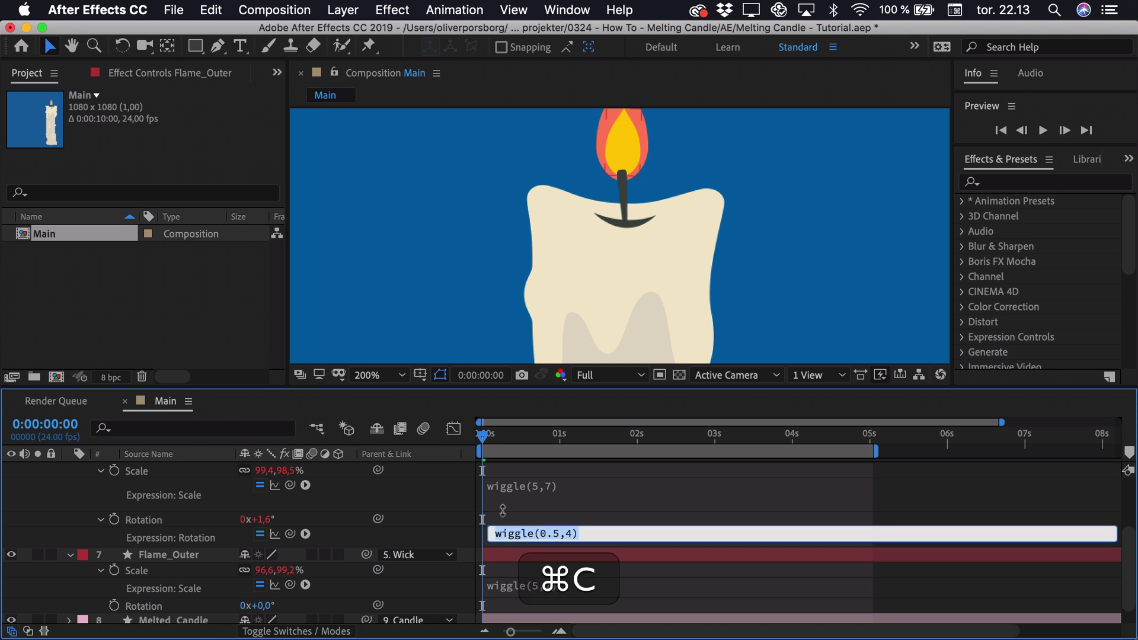
click(448, 529)
alt+click(114, 605)
key(alt+super+v)
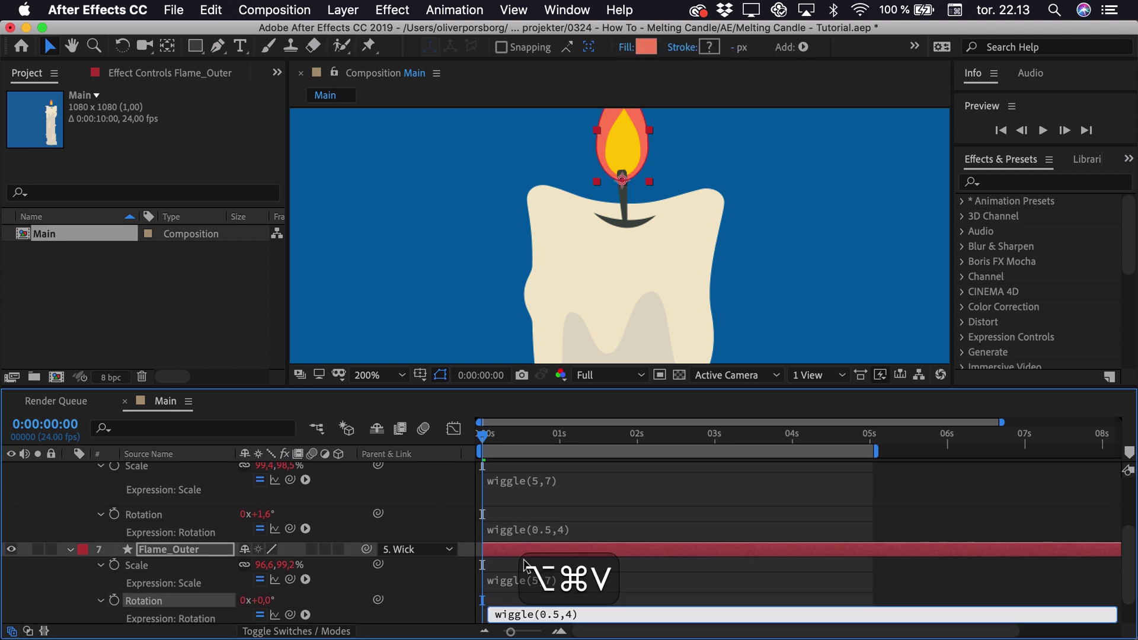
click(521, 560)
Fit the whole composition in view and preview the flickering flame from the start of the timeline
click(376, 374)
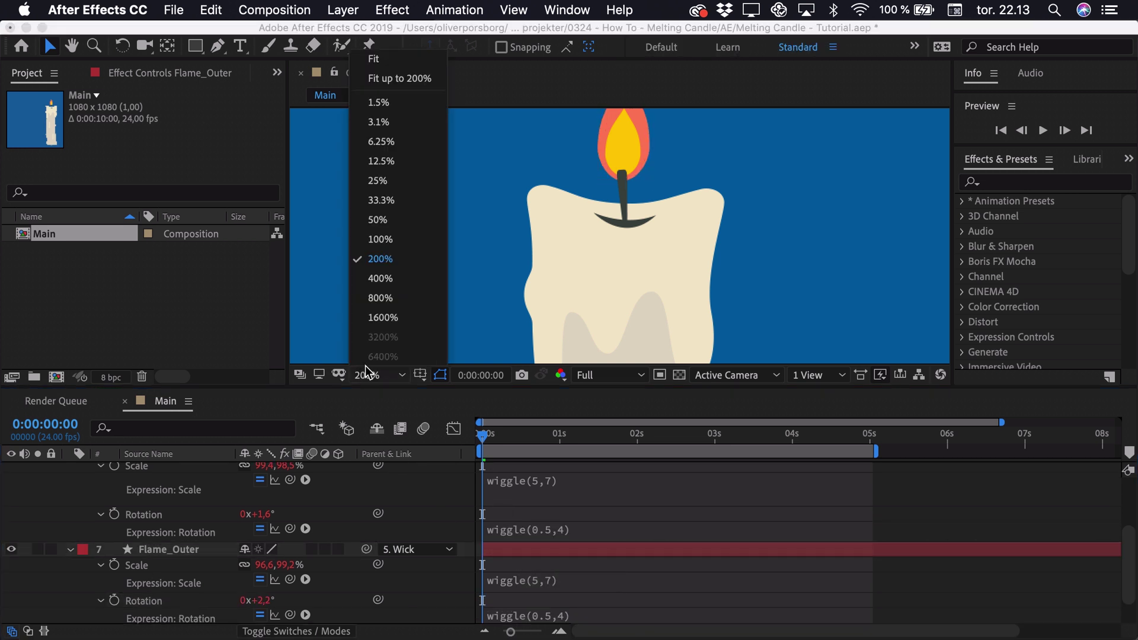
click(400, 78)
click(489, 445)
key(space)
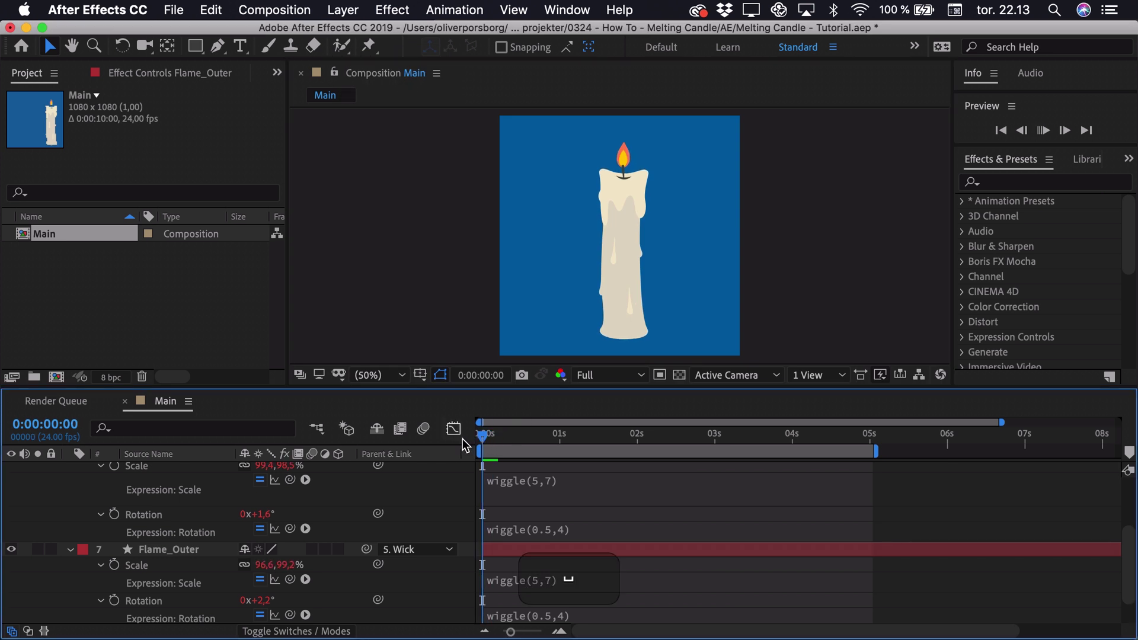
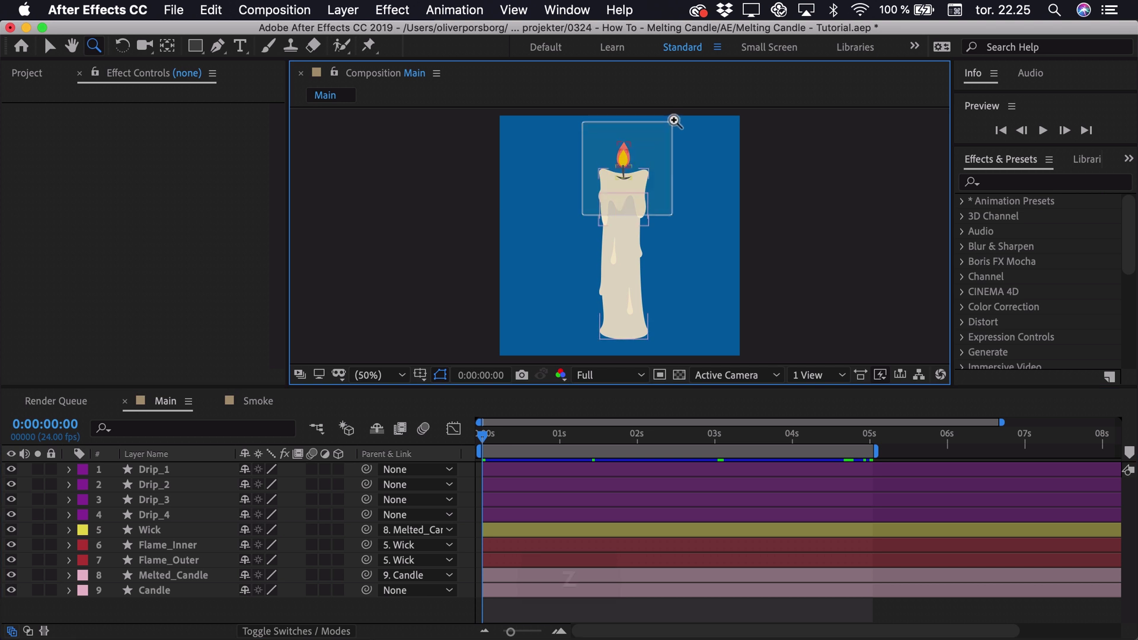
Draw a black, inverted cone-shaped smoke plume with the Pen tool, widening from the wick to just above the composition's upper edge
key(v)
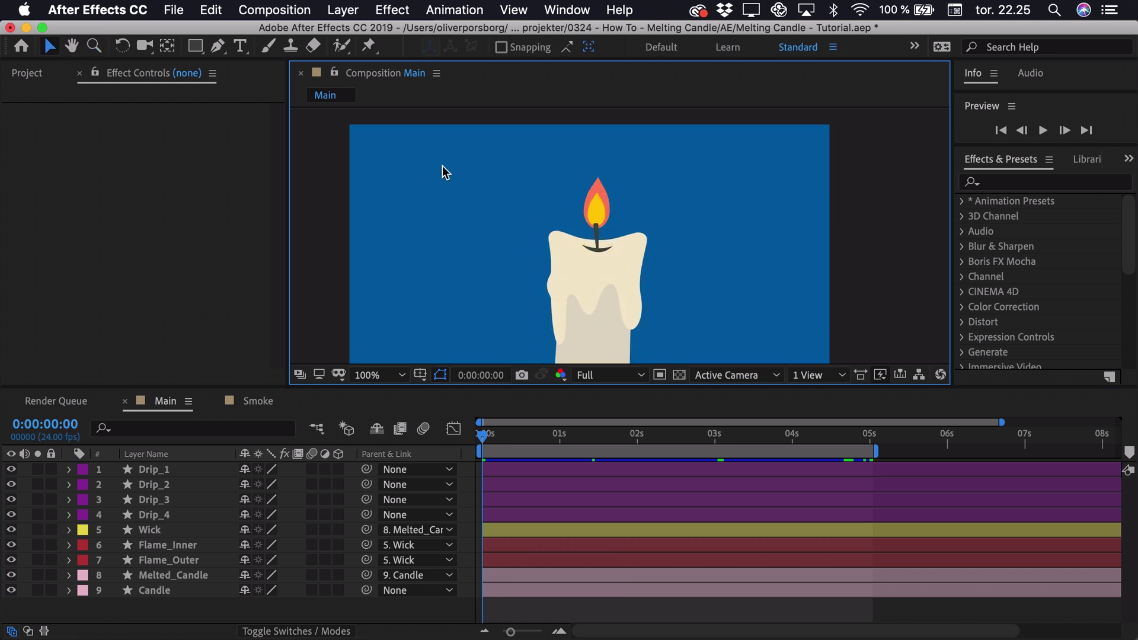
click(217, 47)
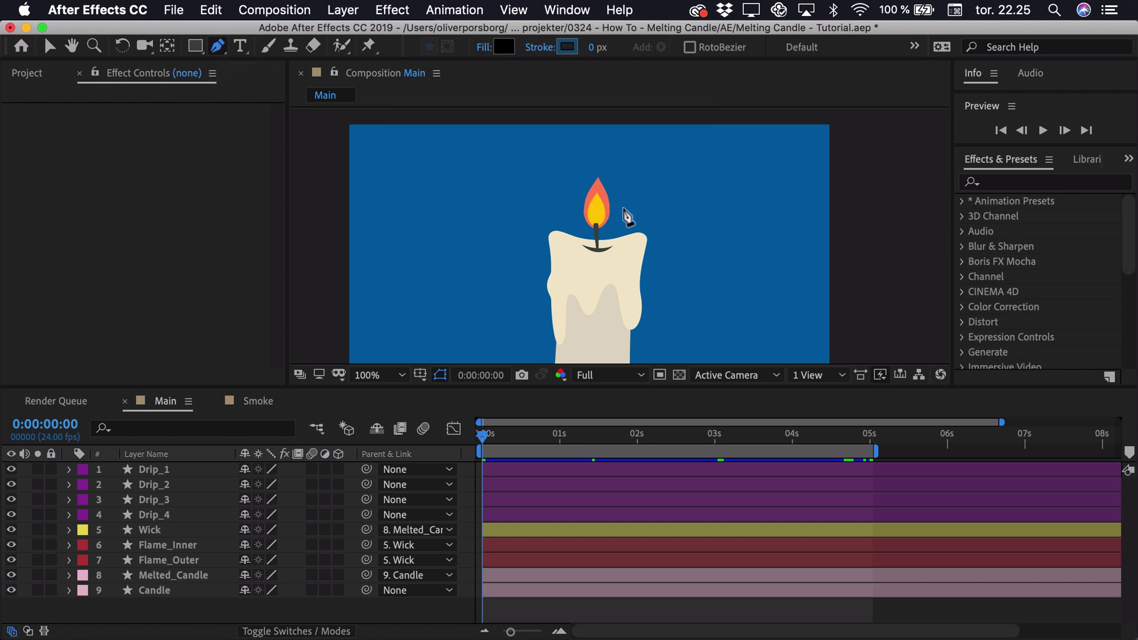
click(592, 224)
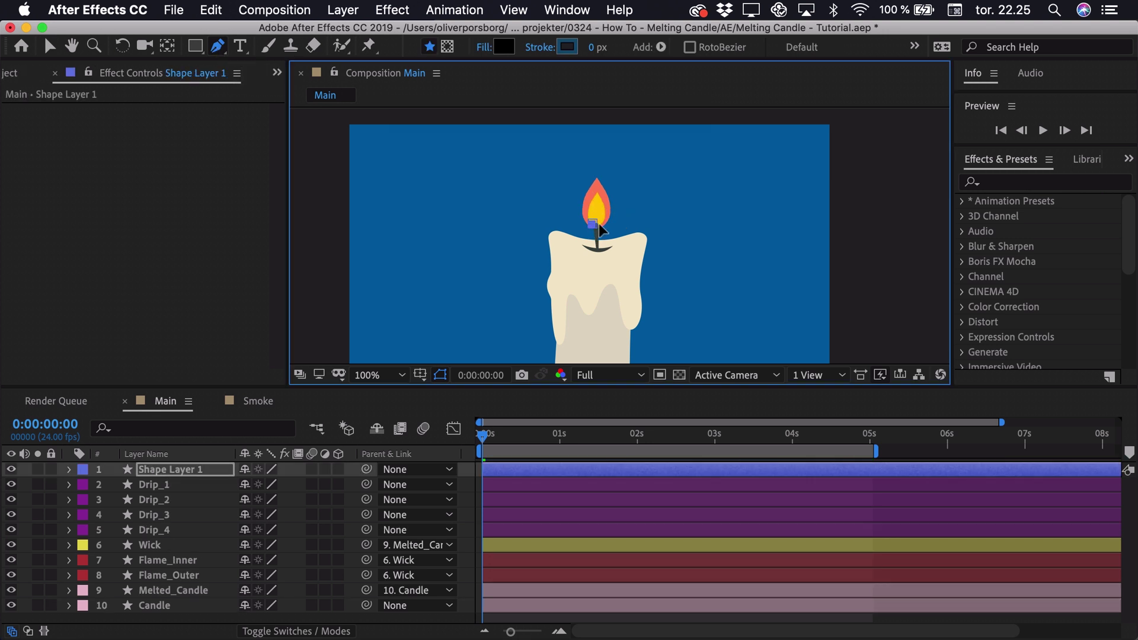
drag(596, 224, 645, 117)
click(533, 112)
click(593, 224)
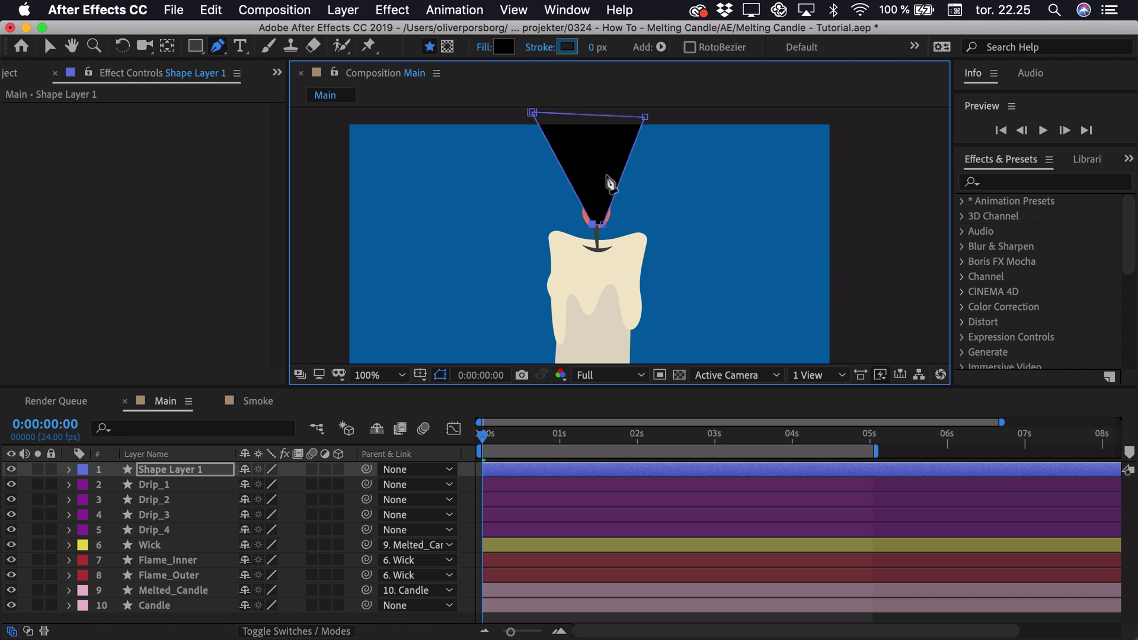
drag(533, 113, 548, 112)
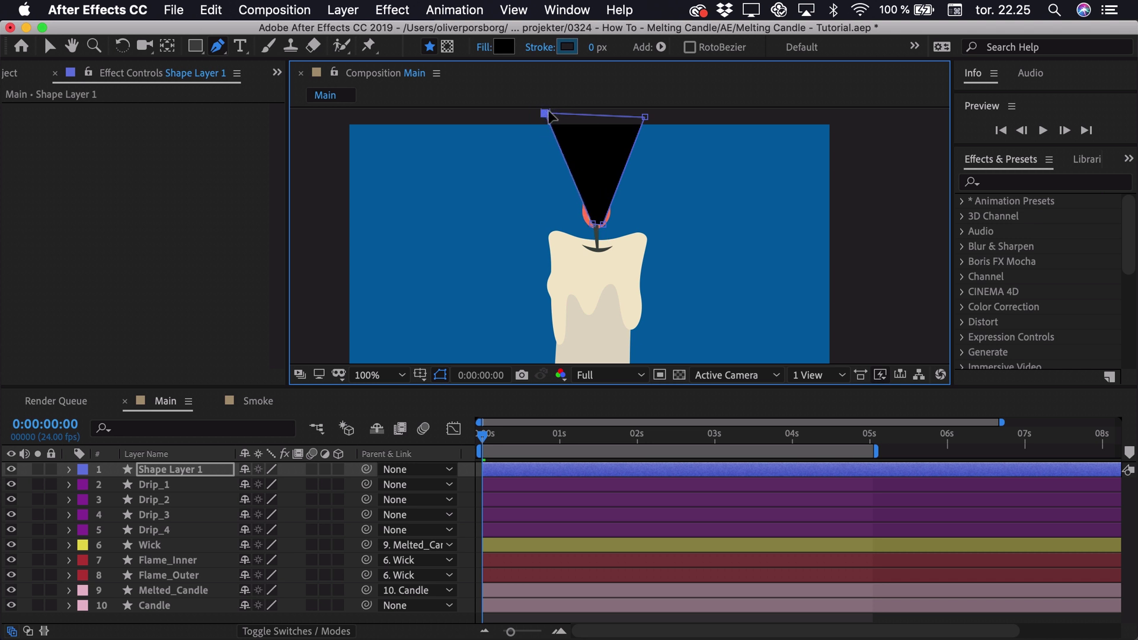
drag(645, 118, 650, 116)
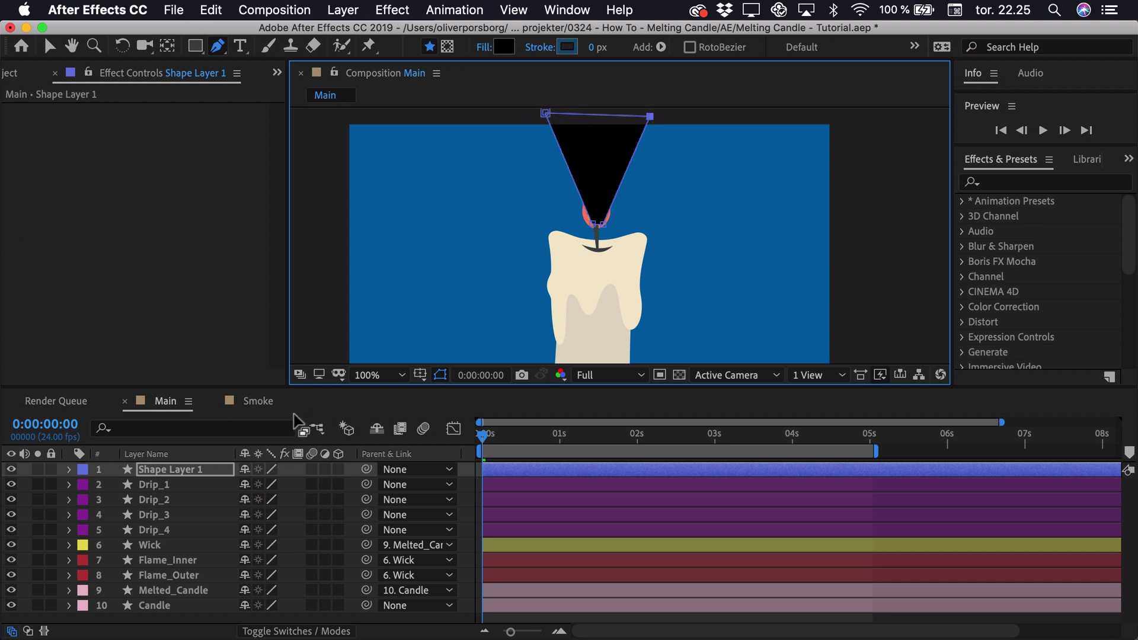
Rename the new shape layer Smoke and move it between the Flame_Outer and Melted_Candle layers
click(176, 469)
text(Smoke)
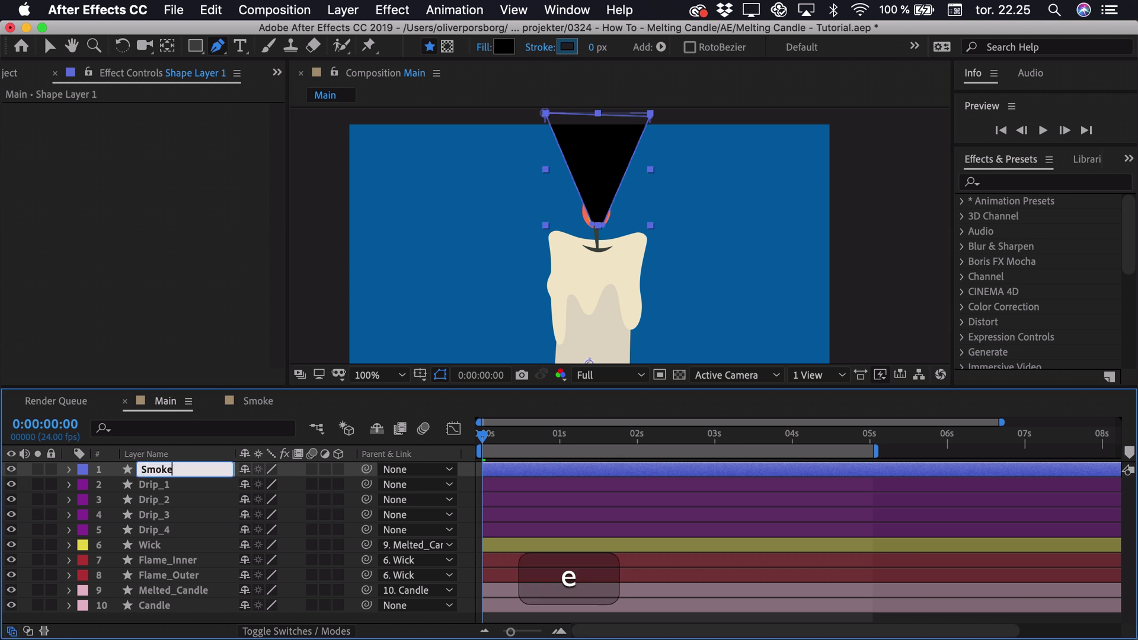
key(Return)
drag(166, 469, 165, 581)
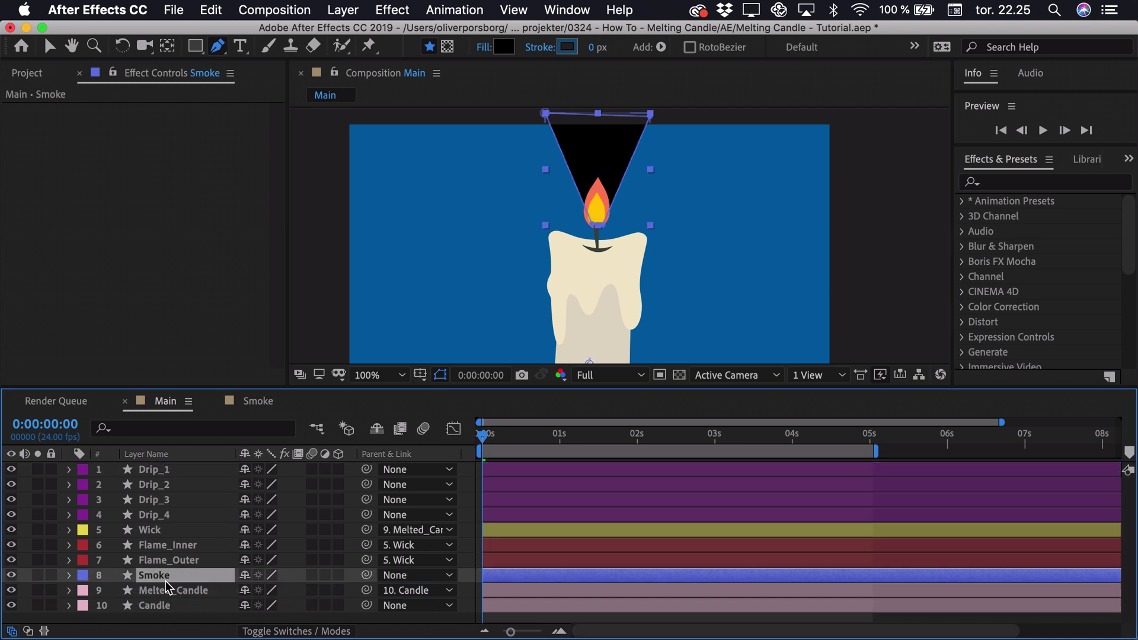
Search the effects for "wave" and apply Wave Warp to the Smoke layer
click(989, 180)
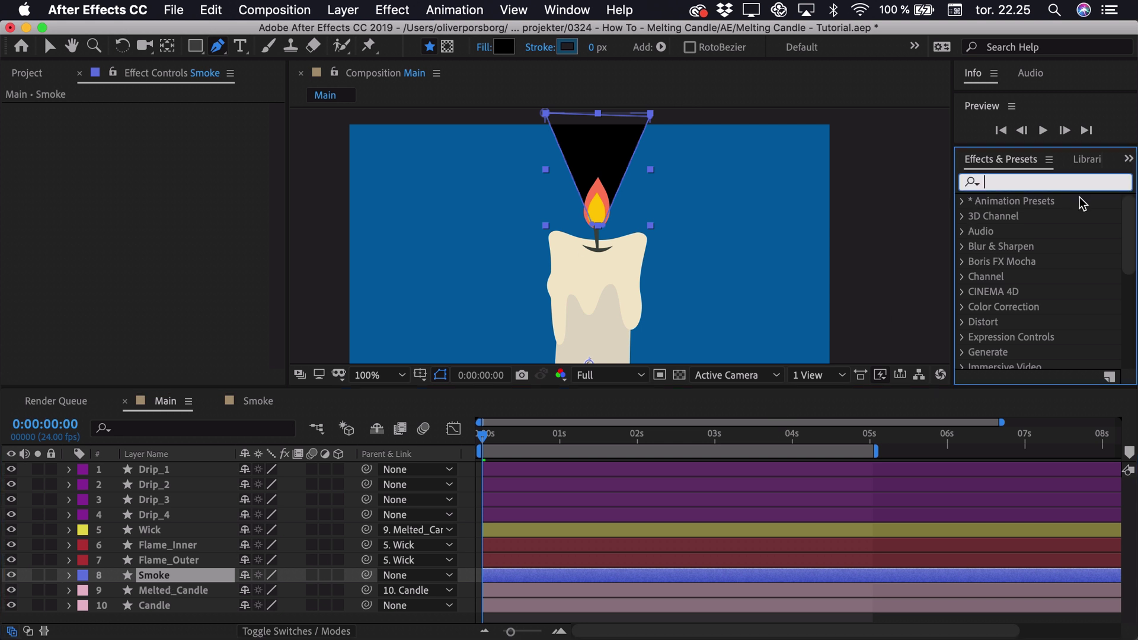
text(wave)
click(1027, 216)
drag(1027, 215, 169, 575)
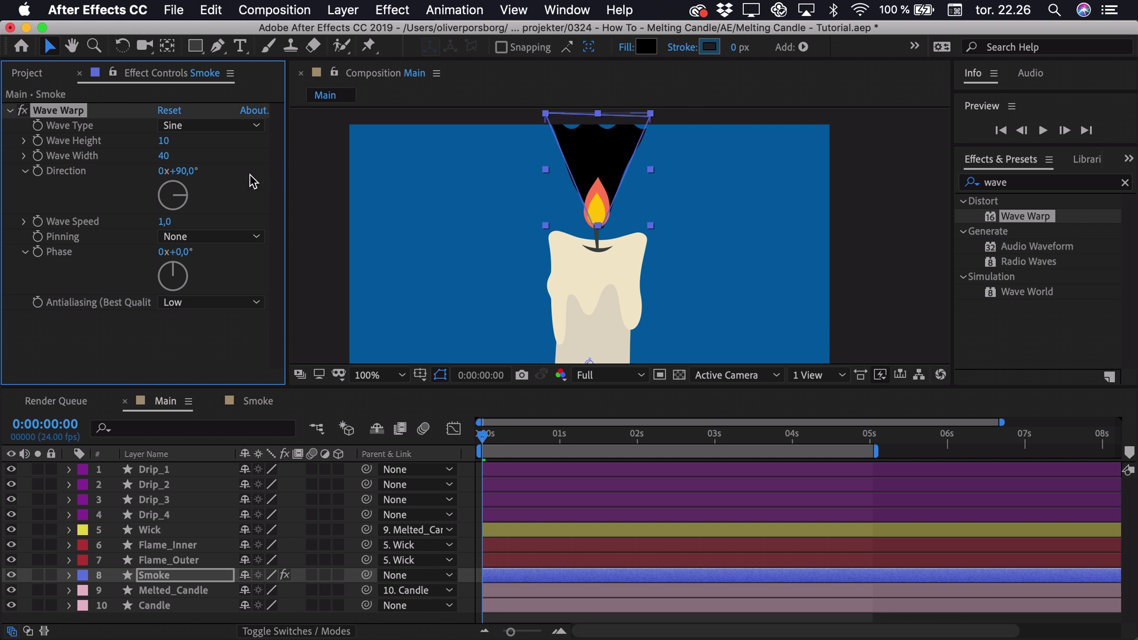
Set the Wave Warp Direction to 0° and the Wave Width to 75 on the Smoke layer
click(189, 173)
text(0)
key(Return)
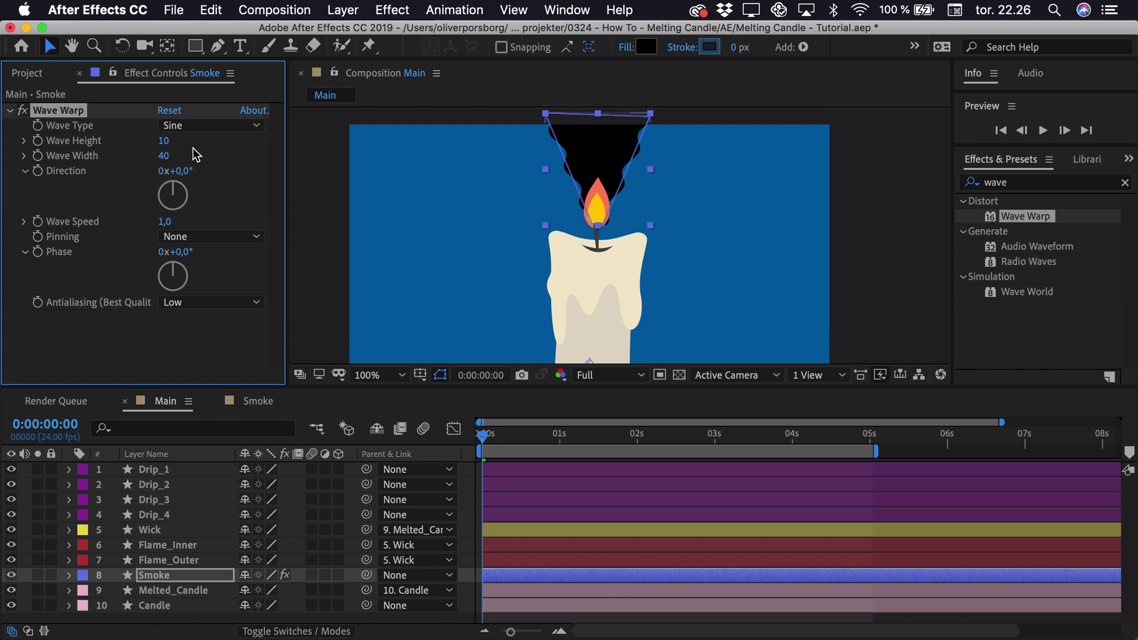
drag(164, 155, 481, 156)
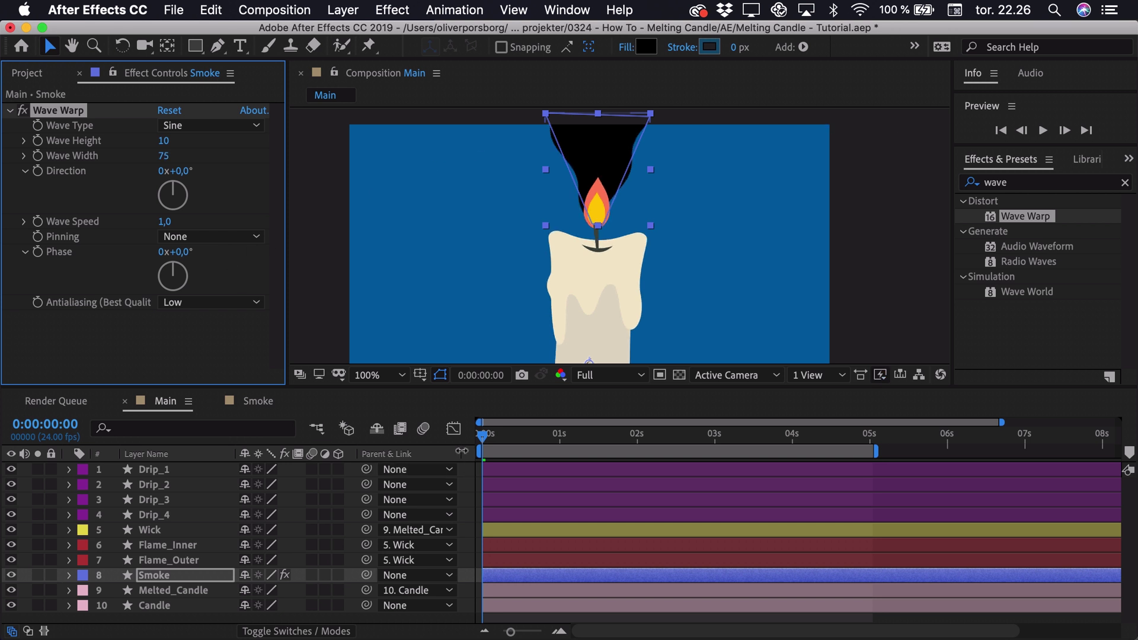
Preview the waving smoke from the start of the timeline
click(484, 439)
key(space)
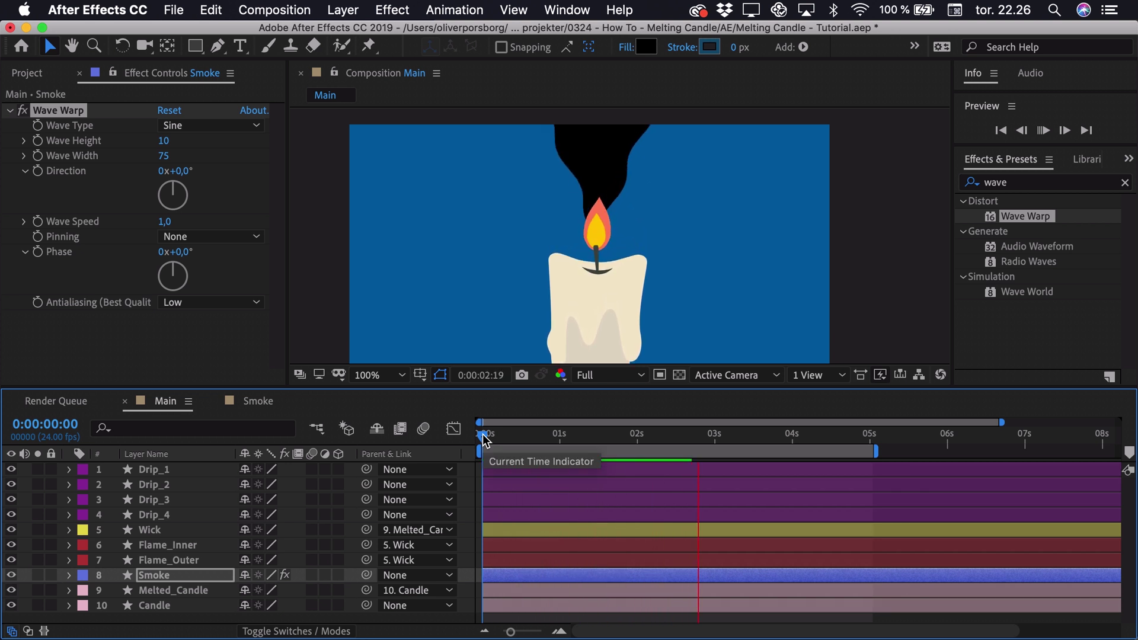
key(space)
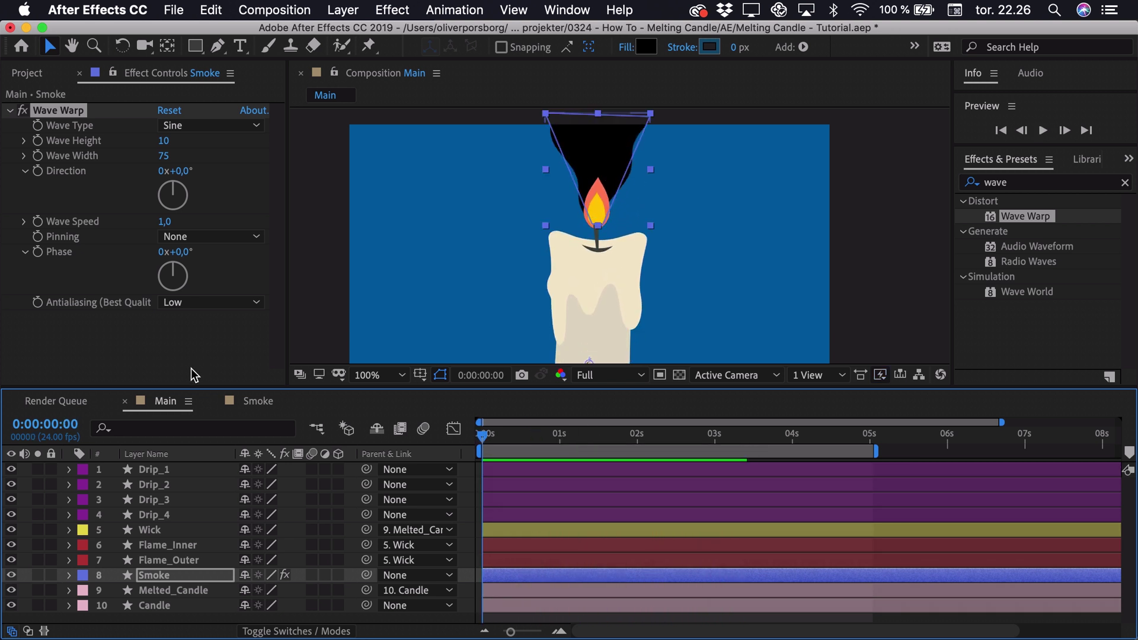
Set Wave Warp's Wave Speed to 0,3 and add a duplicate of the effect with a Wave Width of 124
click(165, 222)
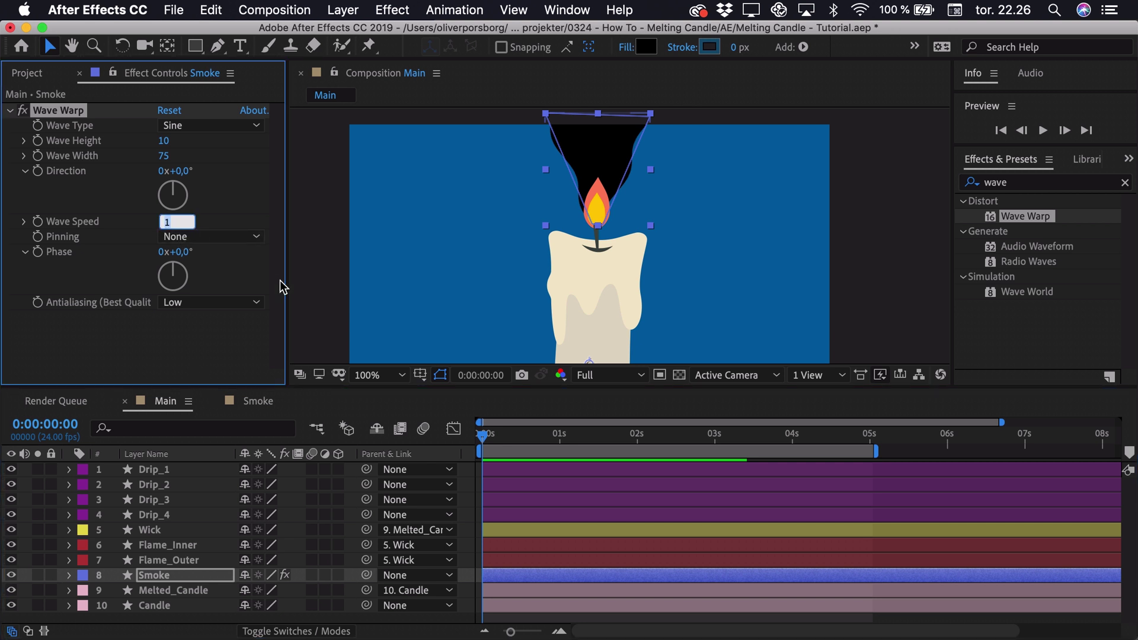
text(0,3)
key(Return)
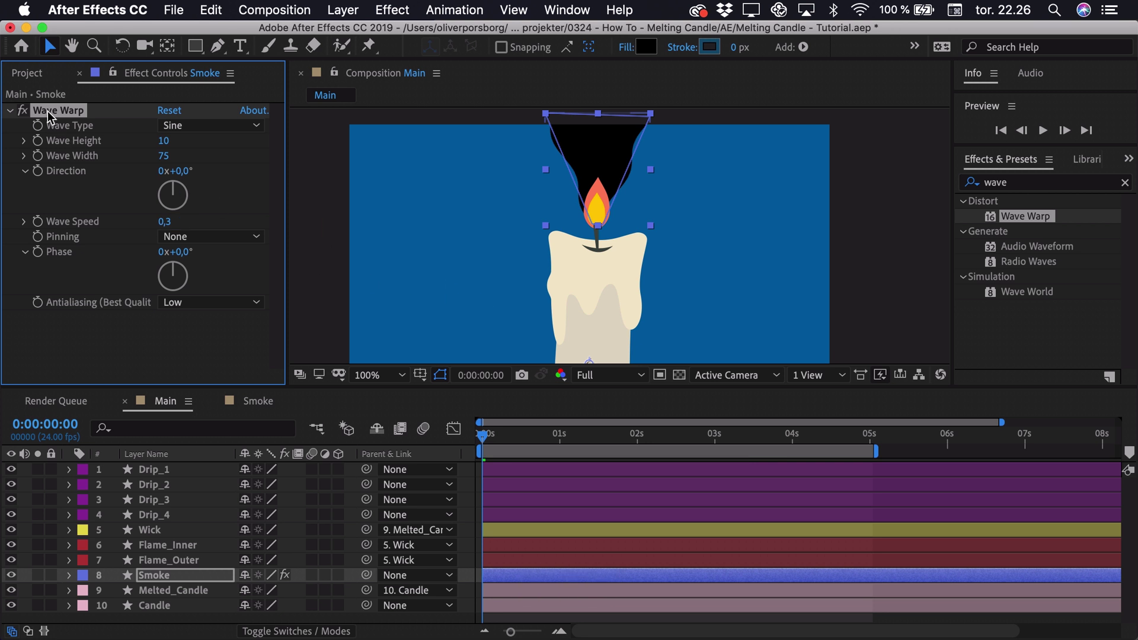
key(super+d)
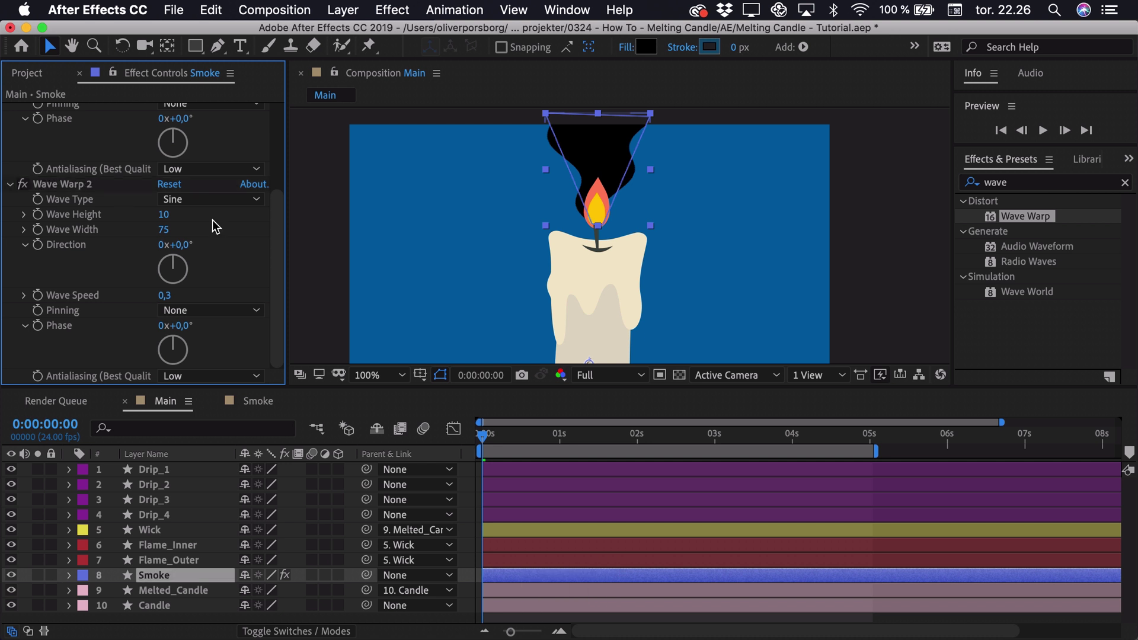
drag(164, 229, 611, 243)
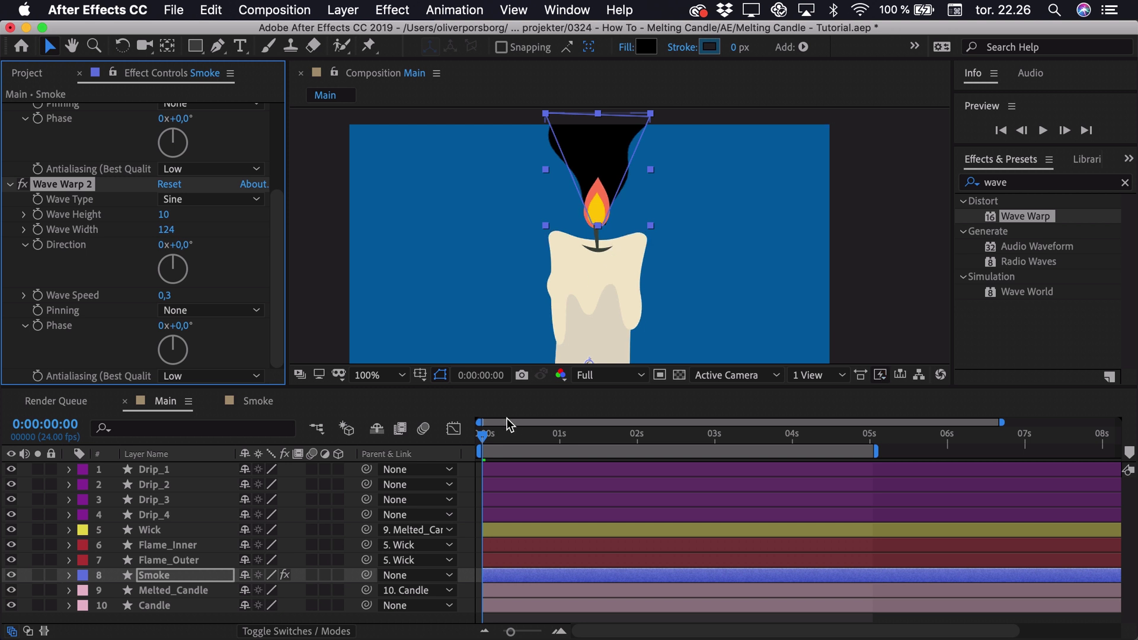
Reveal the Smoke layer's Opacity and set it to 7%
click(182, 578)
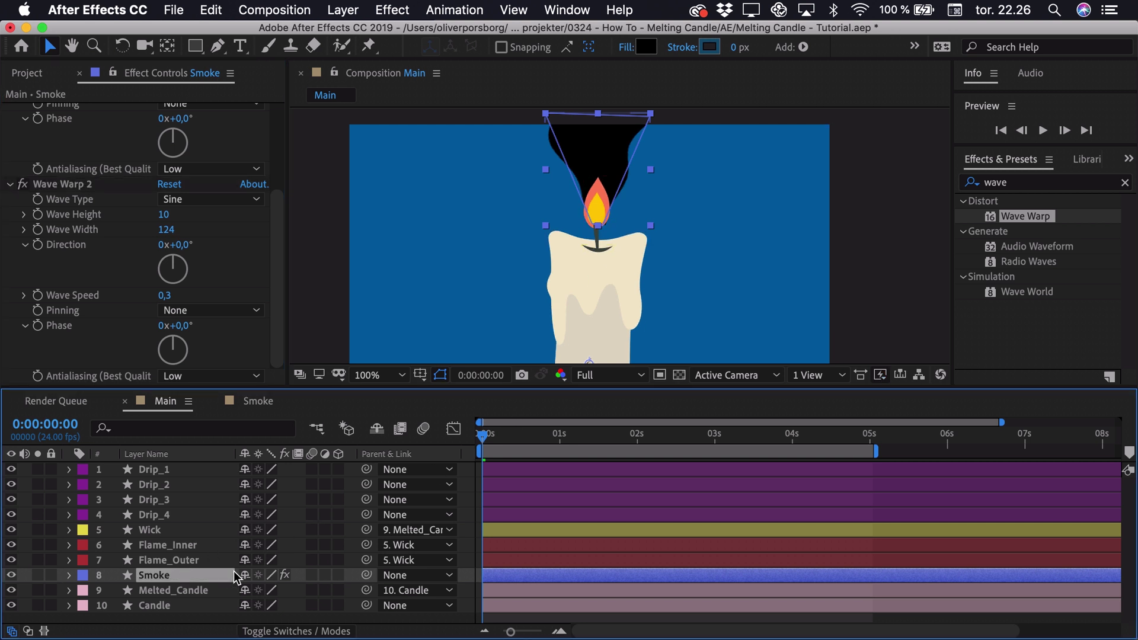
key(t)
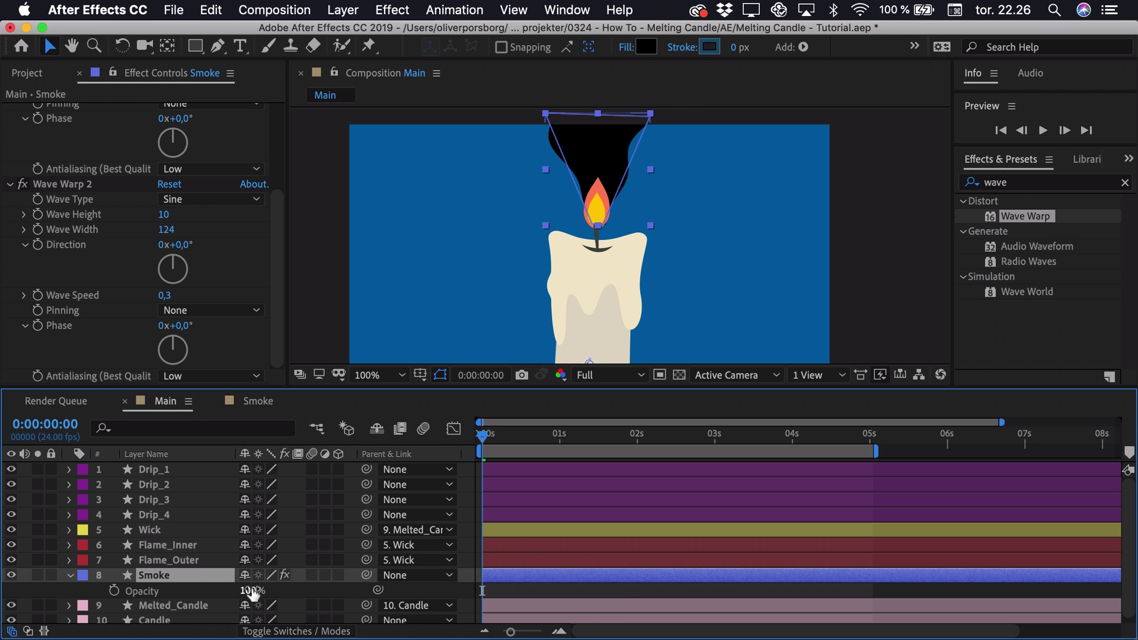
click(251, 591)
text(7)
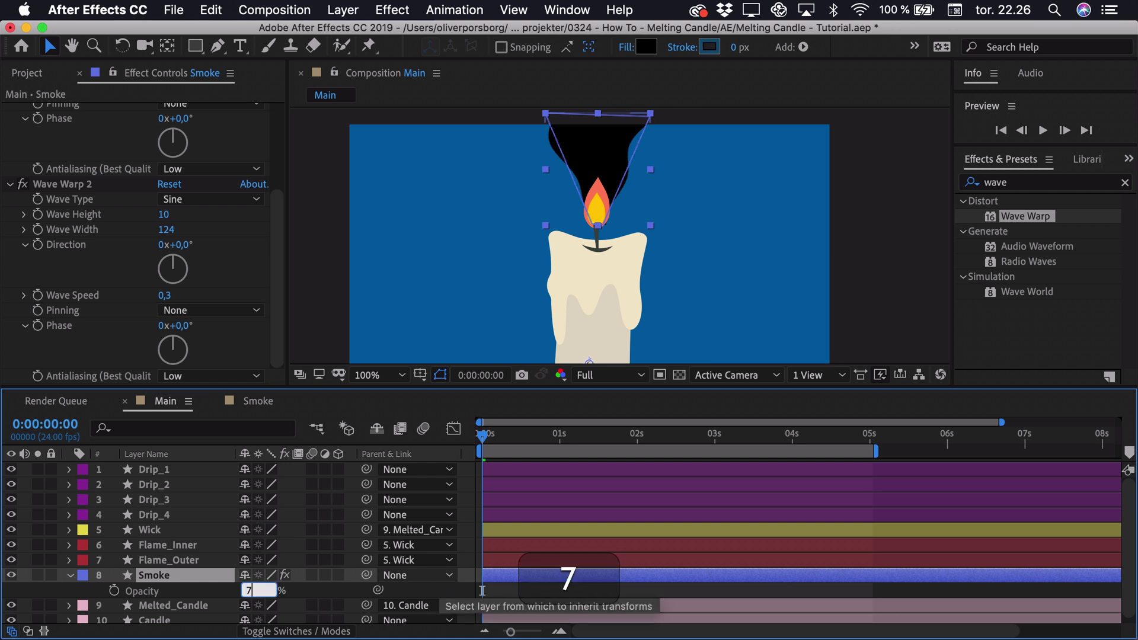
key(Return)
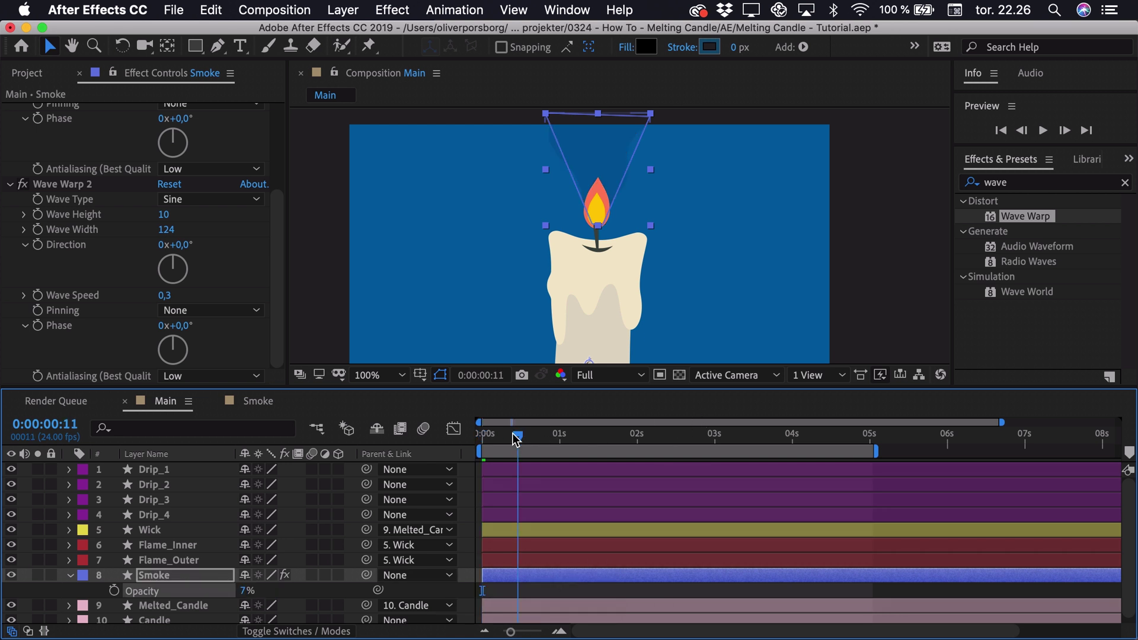
Fit the composition in view, deselect the Smoke layer and preview the candle with the faint smoke
click(380, 376)
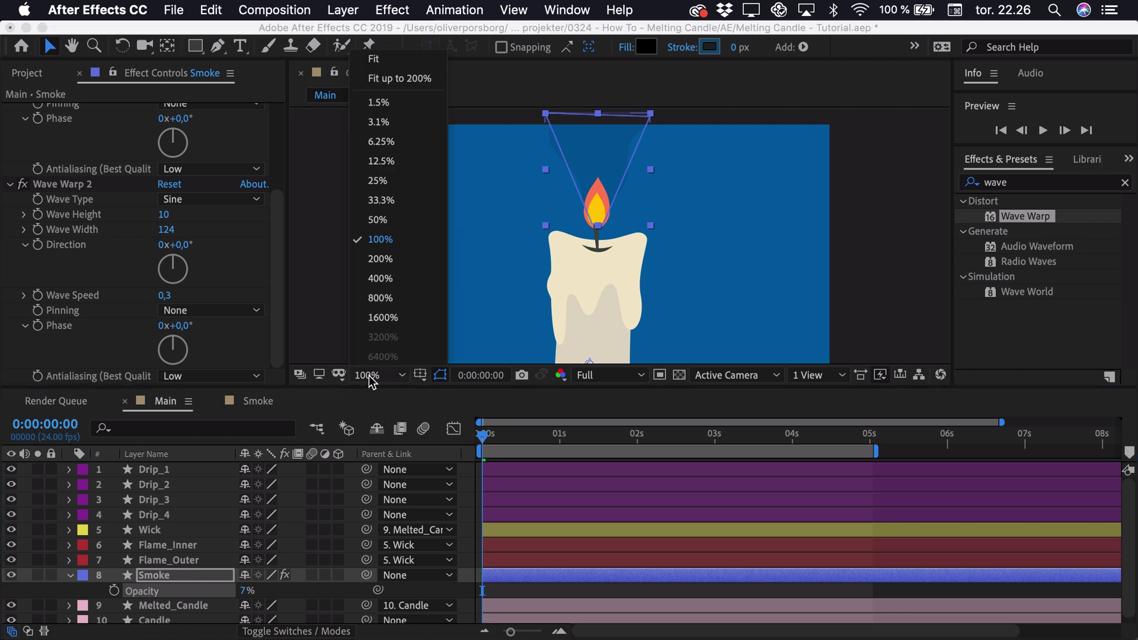
click(403, 78)
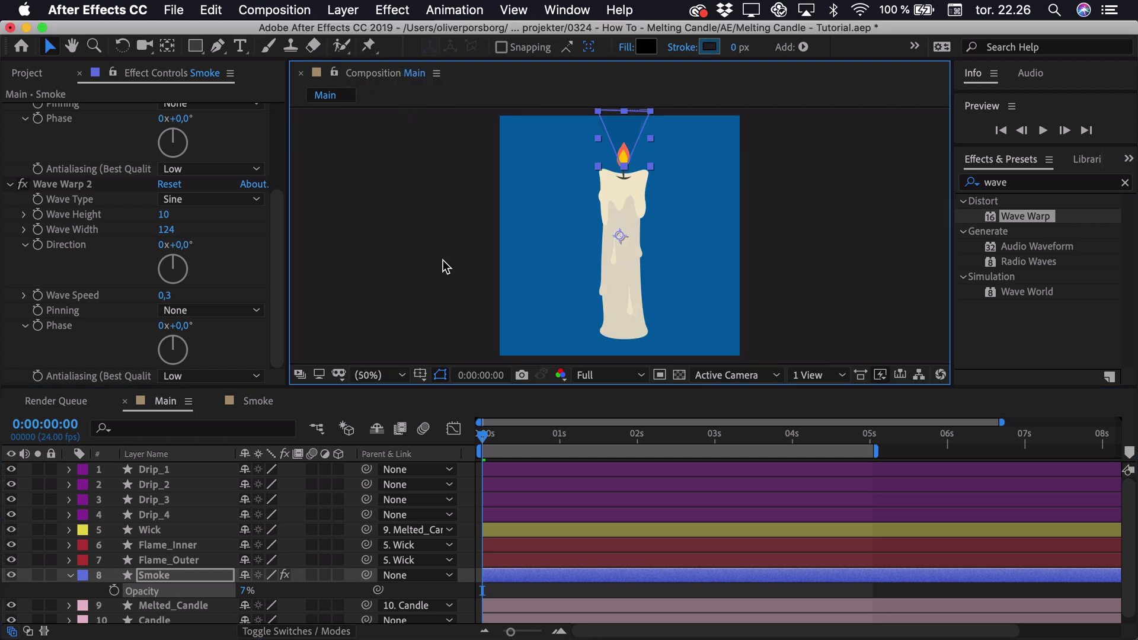
click(394, 297)
key(space)
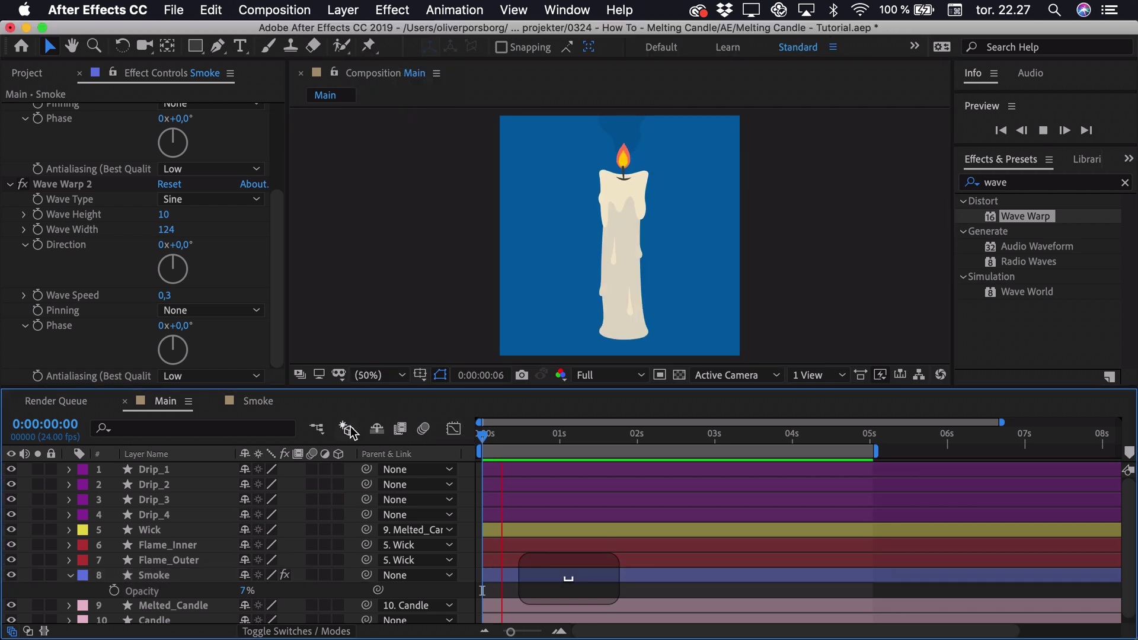